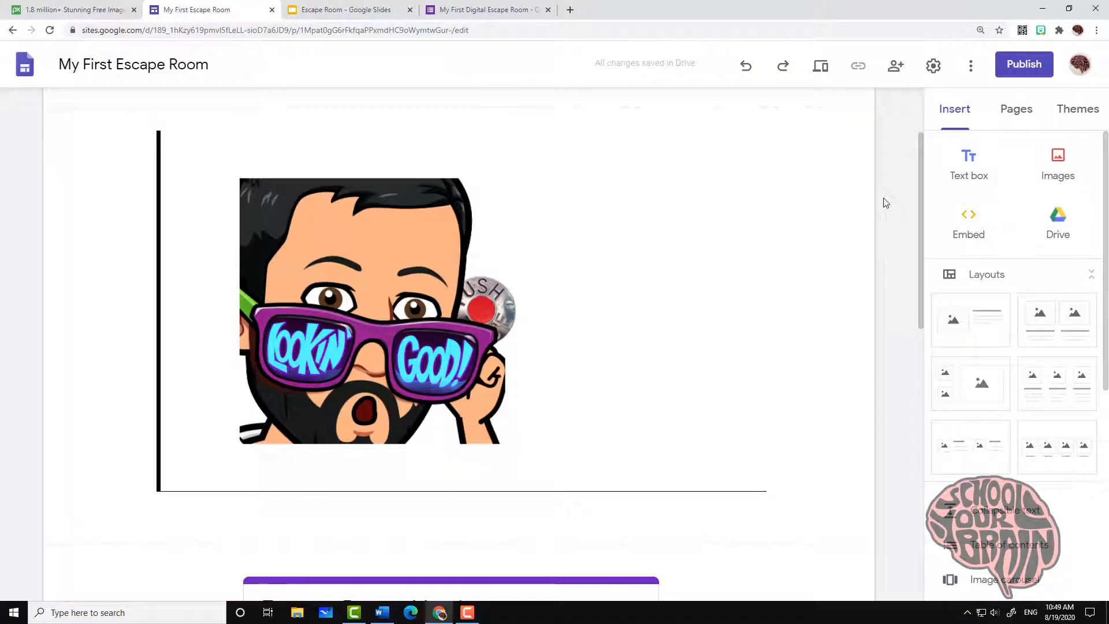
# Step: Look over the existing Escape Room slides and the My First Digital Escape Room form
pyautogui.click(371, 8)
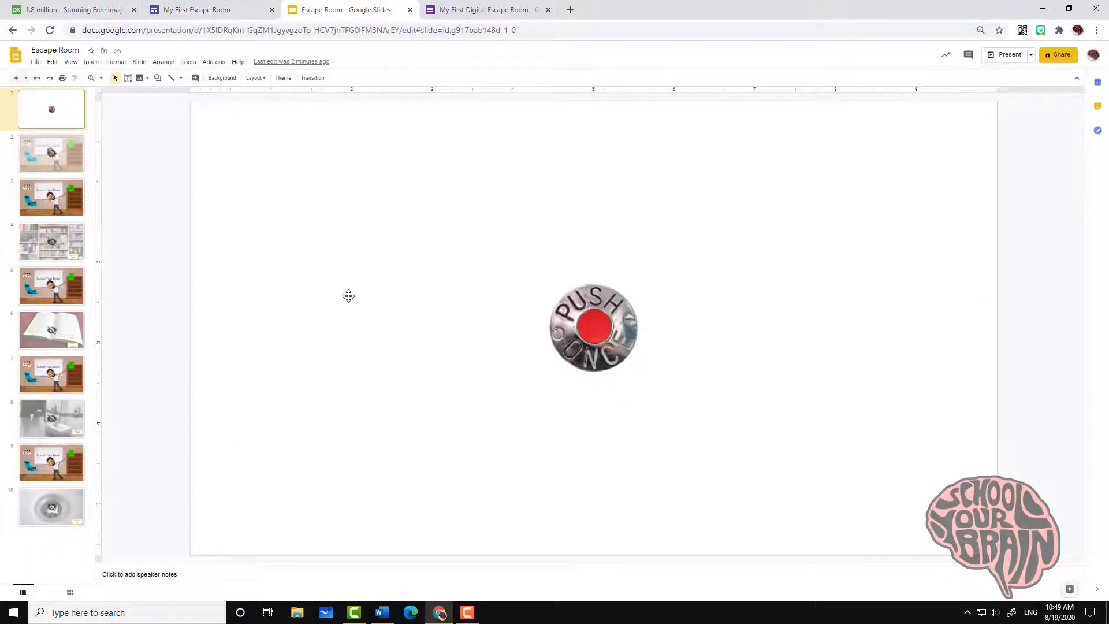
pyautogui.click(468, 9)
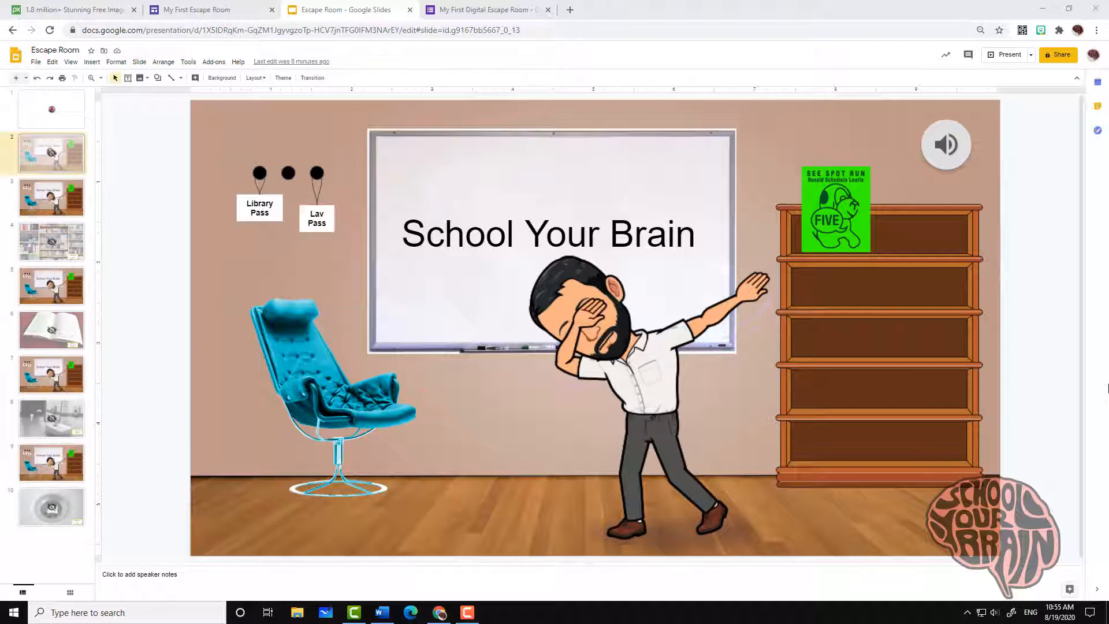
pyautogui.click(1108, 388)
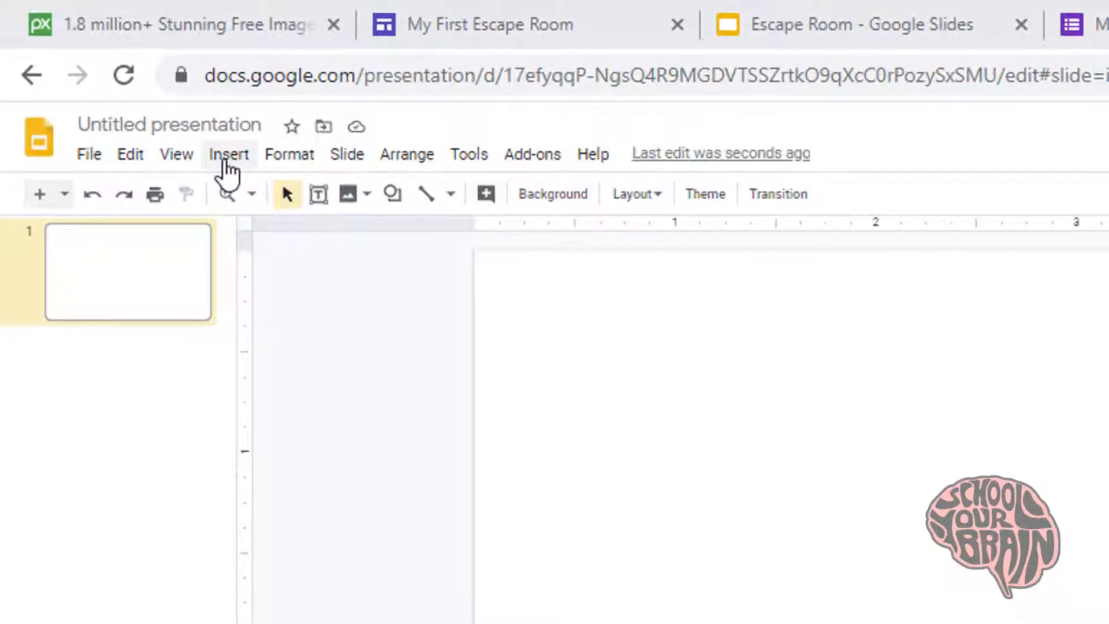
# Step: Search the web for "classroom" images and insert the photo with the wall map, blackboard and desks onto the blank slide
pyautogui.click(227, 165)
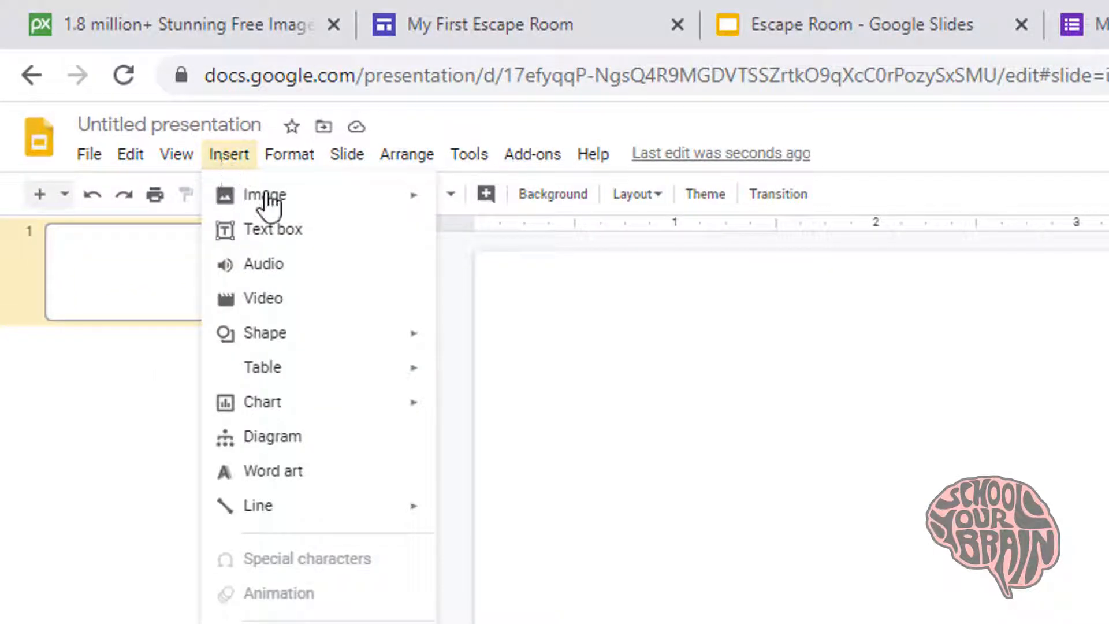
pyautogui.moveTo(283, 209)
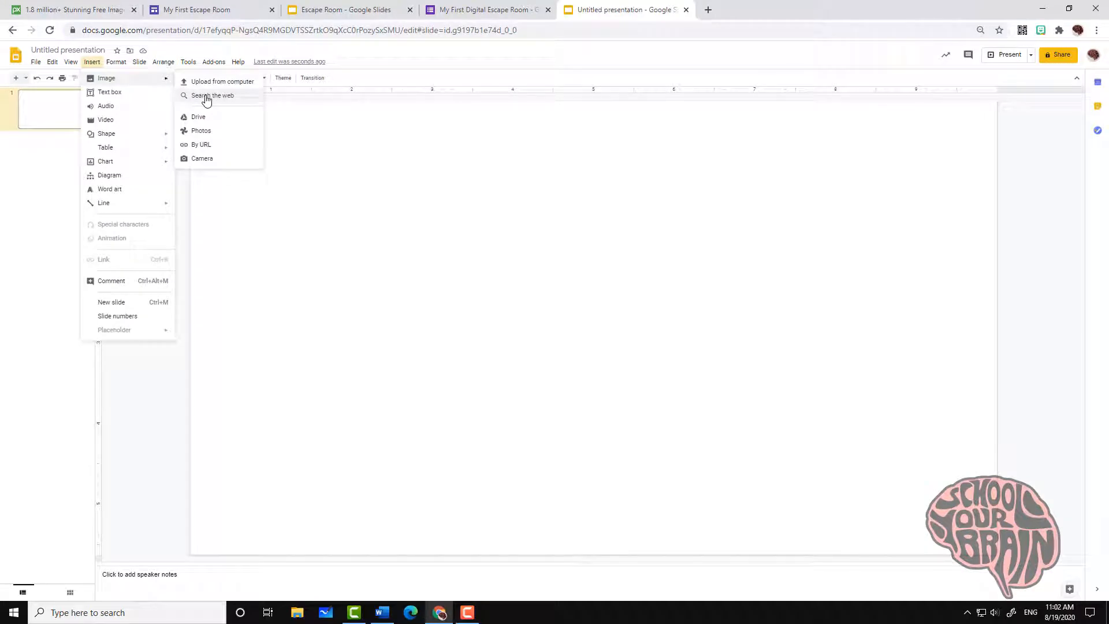
pyautogui.click(207, 100)
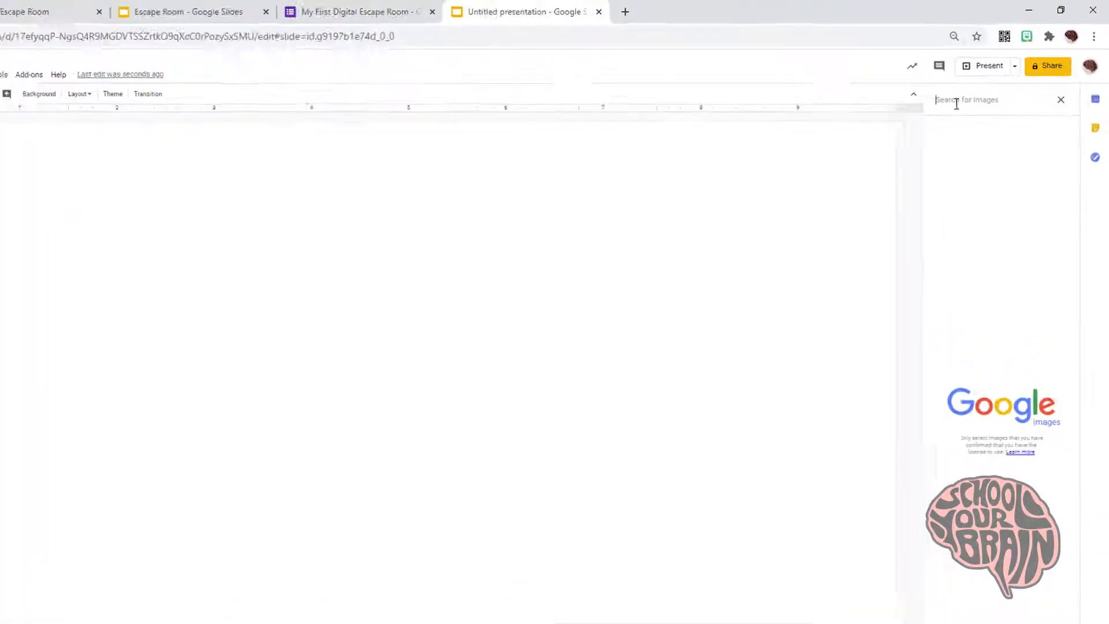
pyautogui.write('classroom')
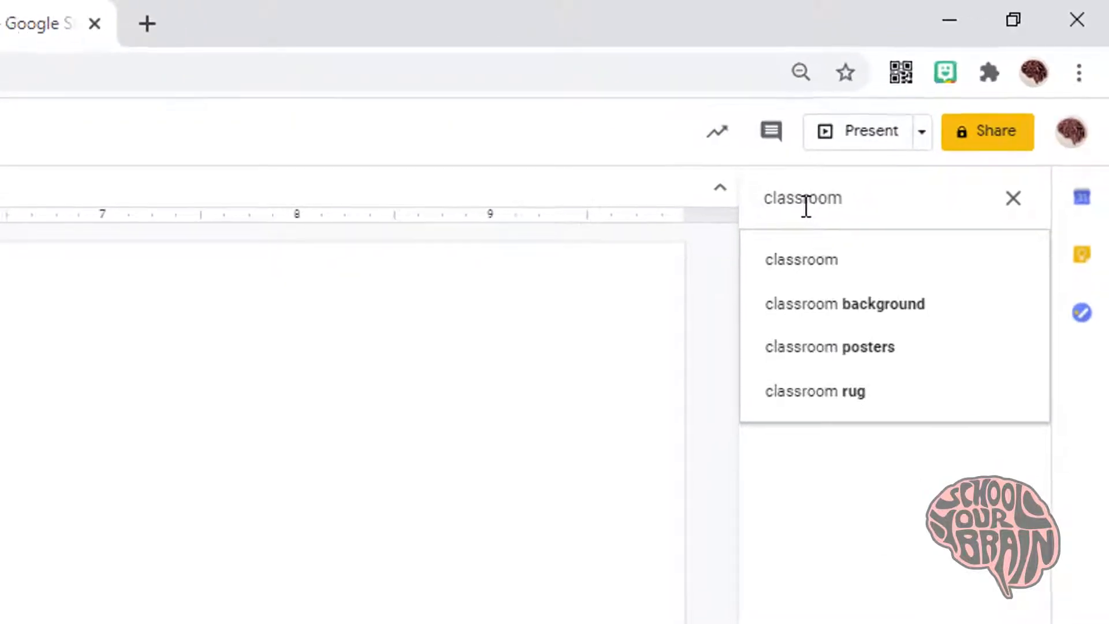
pyautogui.press('Return')
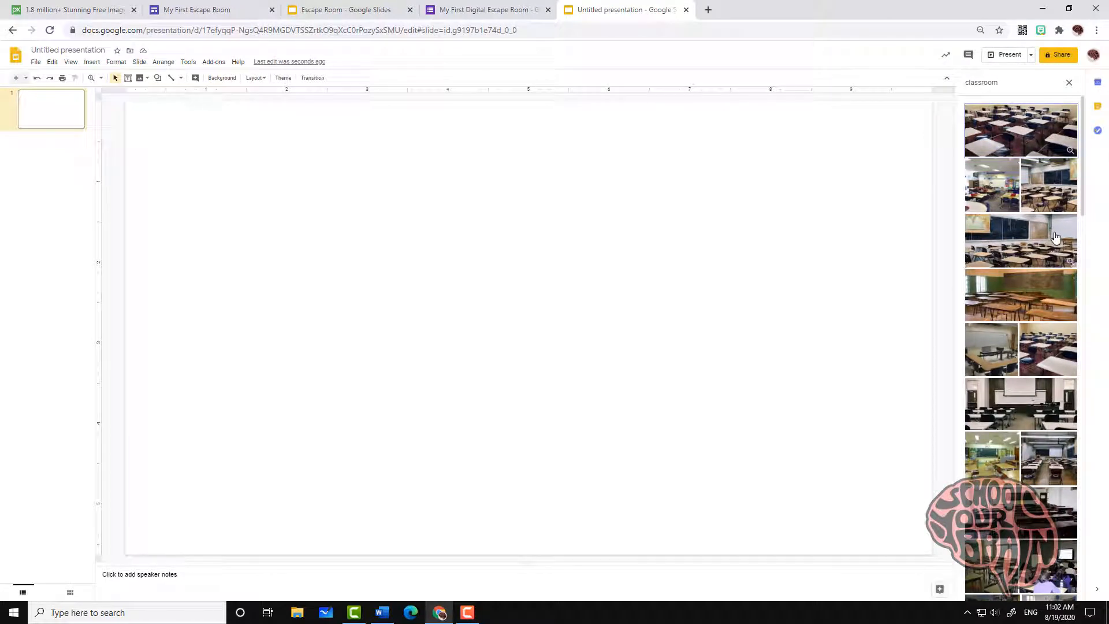
pyautogui.moveTo(1055, 237); pyautogui.dragTo(473, 279)
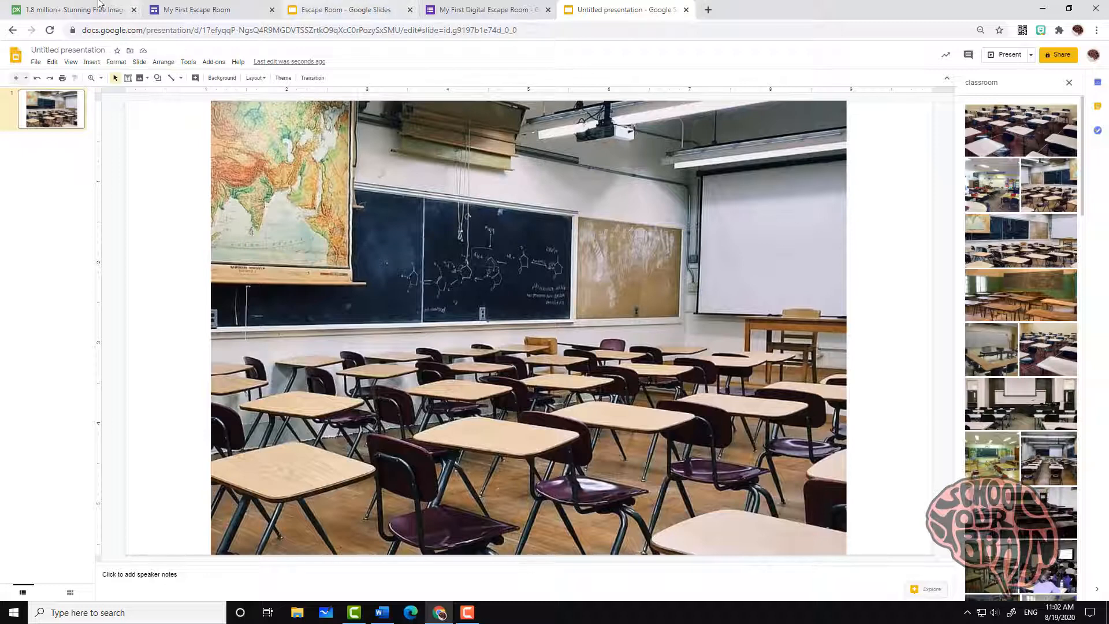
# Step: Switch to Pixabay and search its photos for "classroom"
pyautogui.click(81, 9)
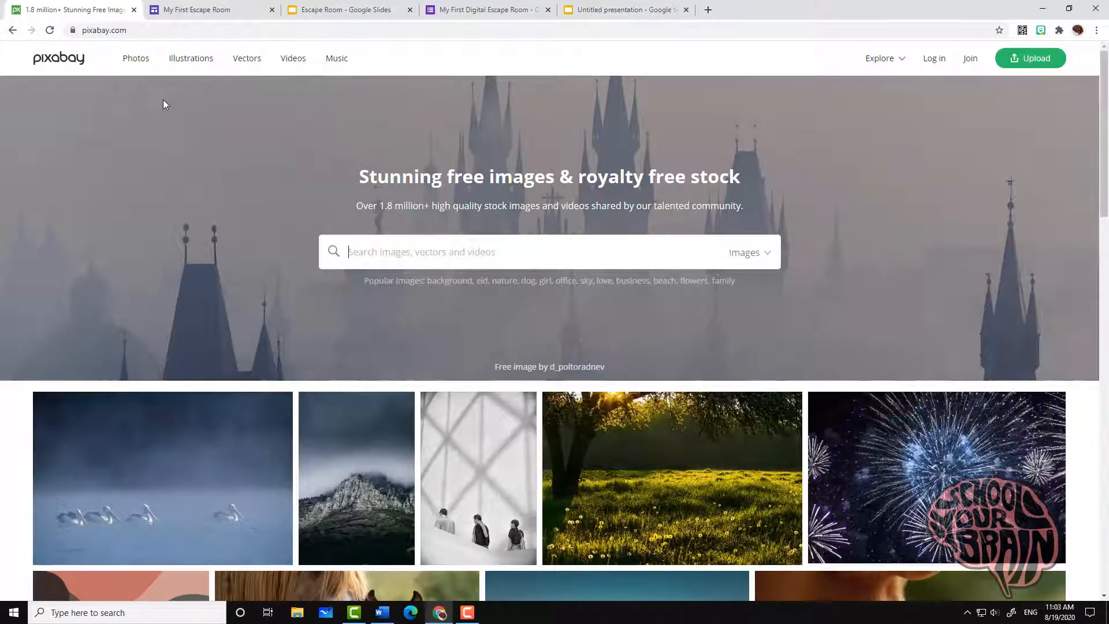
pyautogui.click(137, 63)
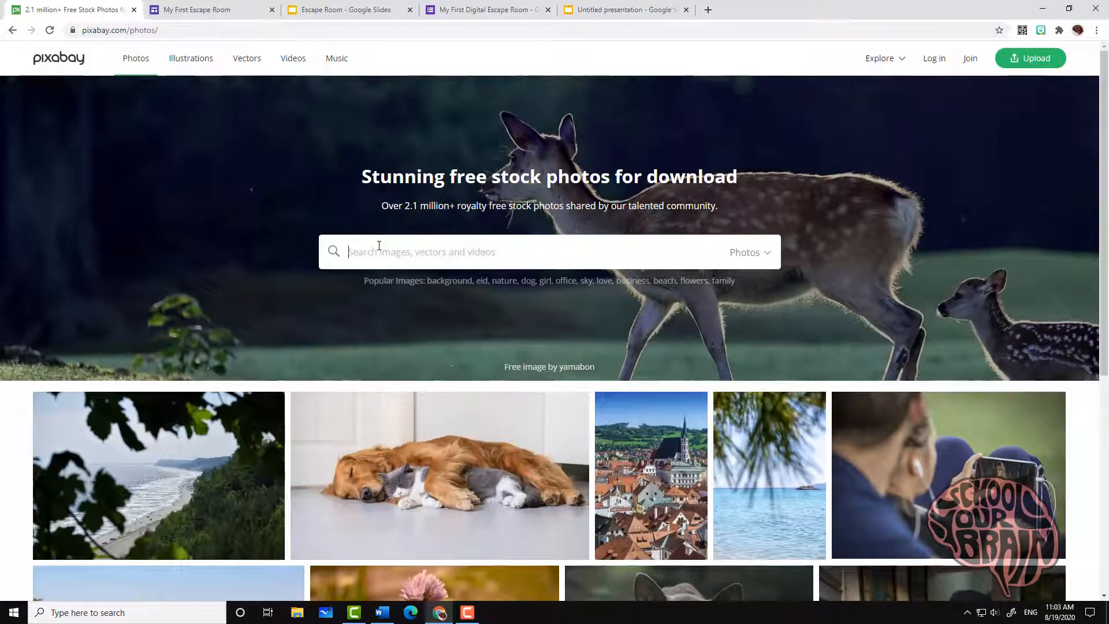
pyautogui.write('classroom')
pyautogui.press('Return')
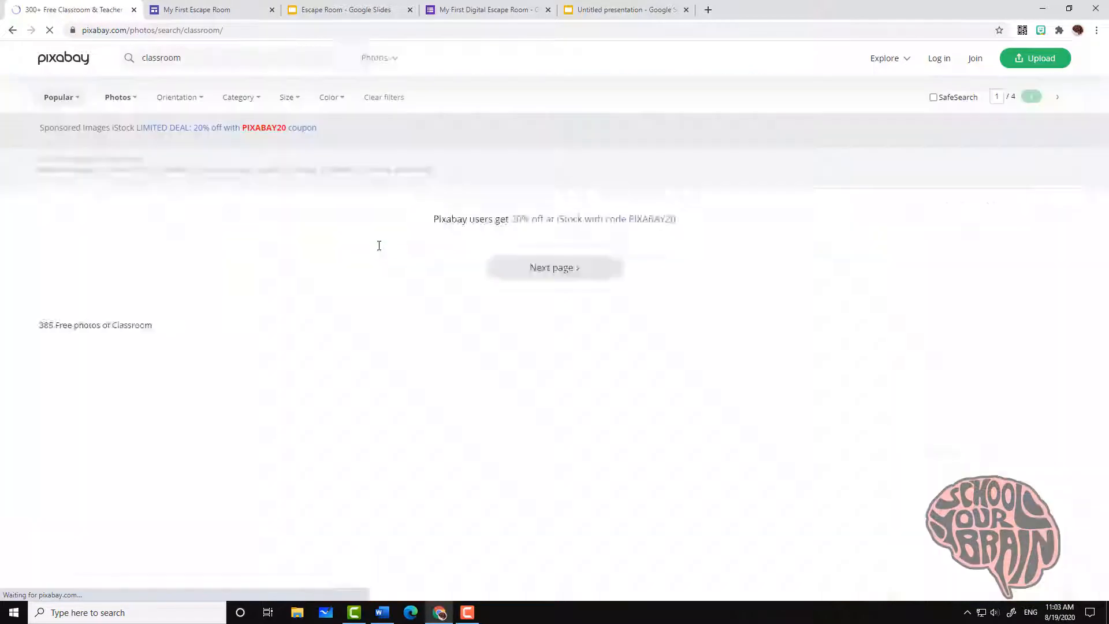
# Step: Find the math blackboard photo in the results and download it as a 1920×980 JPG
pyautogui.scroll(-5, 624, 372)
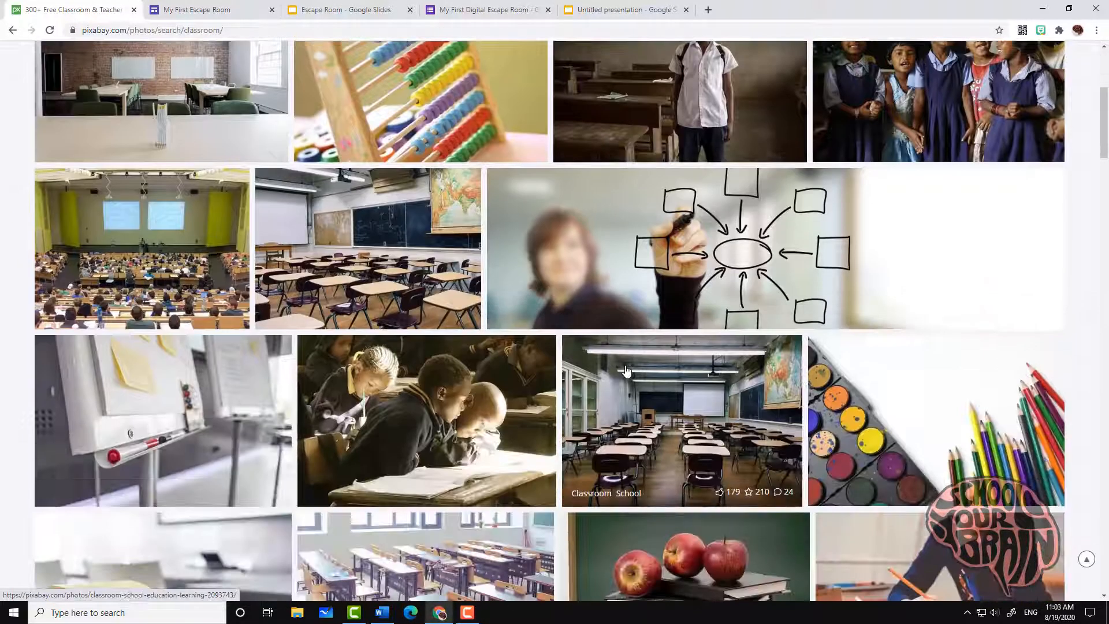
pyautogui.scroll(-5, 627, 369)
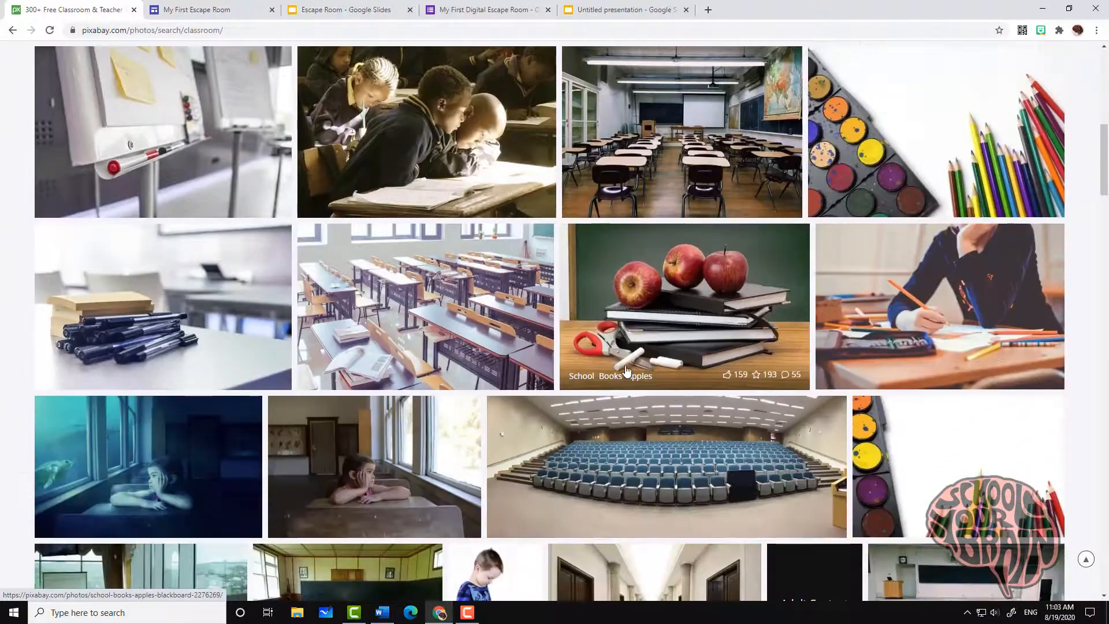
pyautogui.scroll(-3, 627, 370)
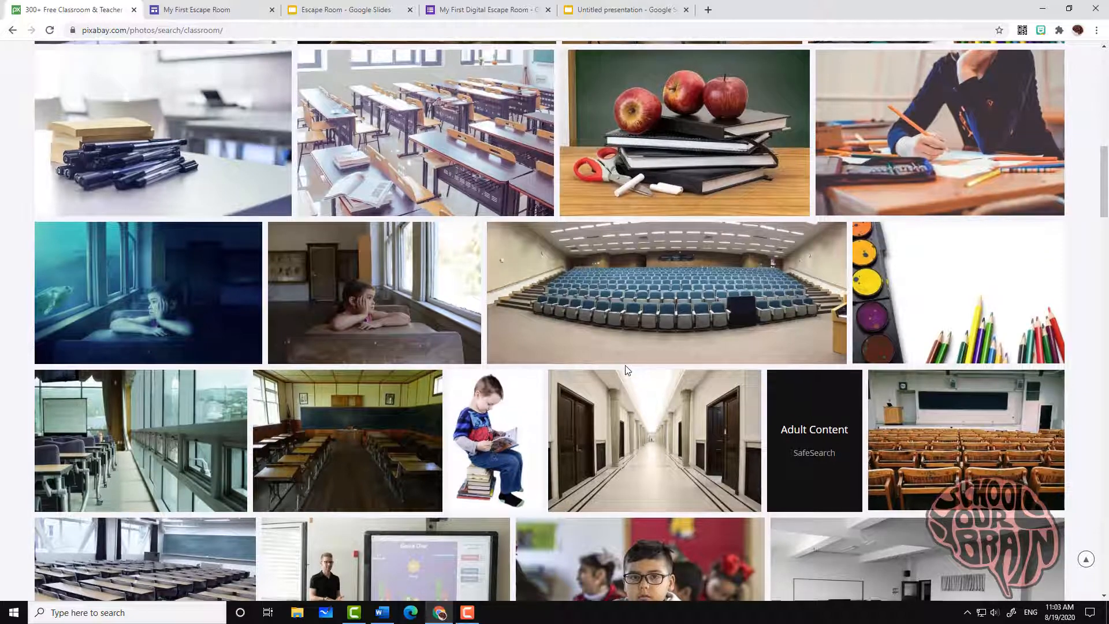
pyautogui.scroll(-6, 627, 370)
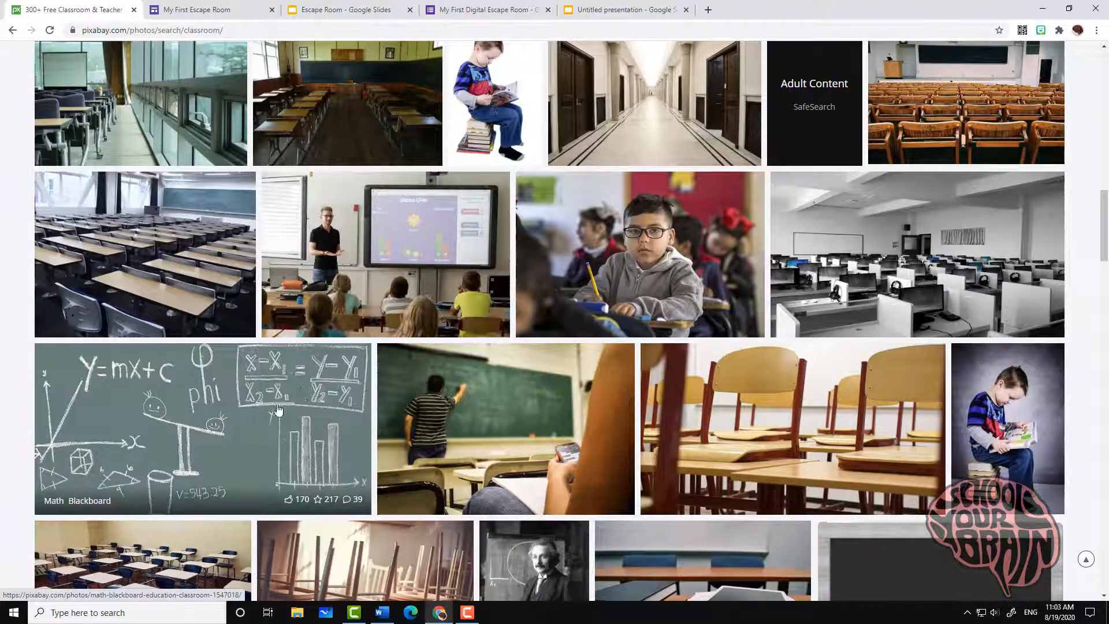
pyautogui.click(196, 423)
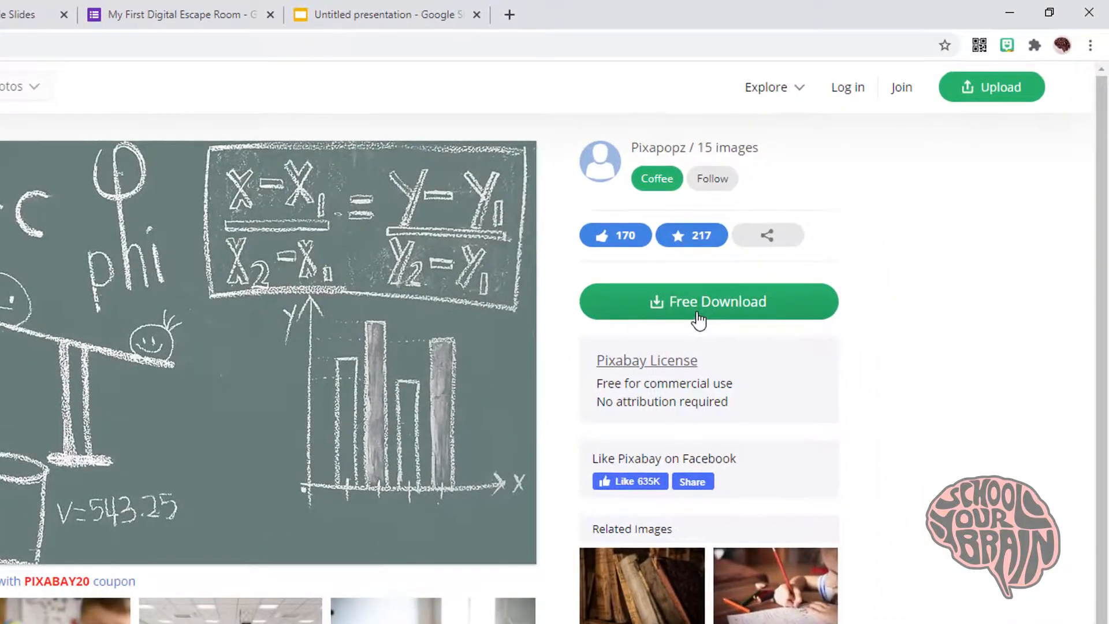
pyautogui.click(697, 314)
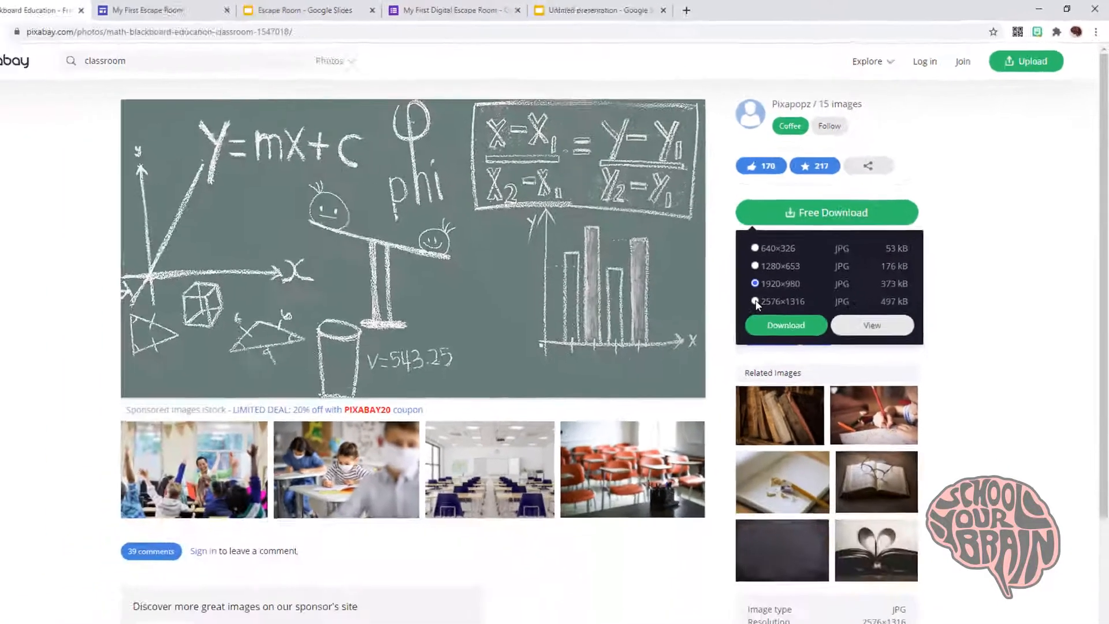
pyautogui.click(787, 326)
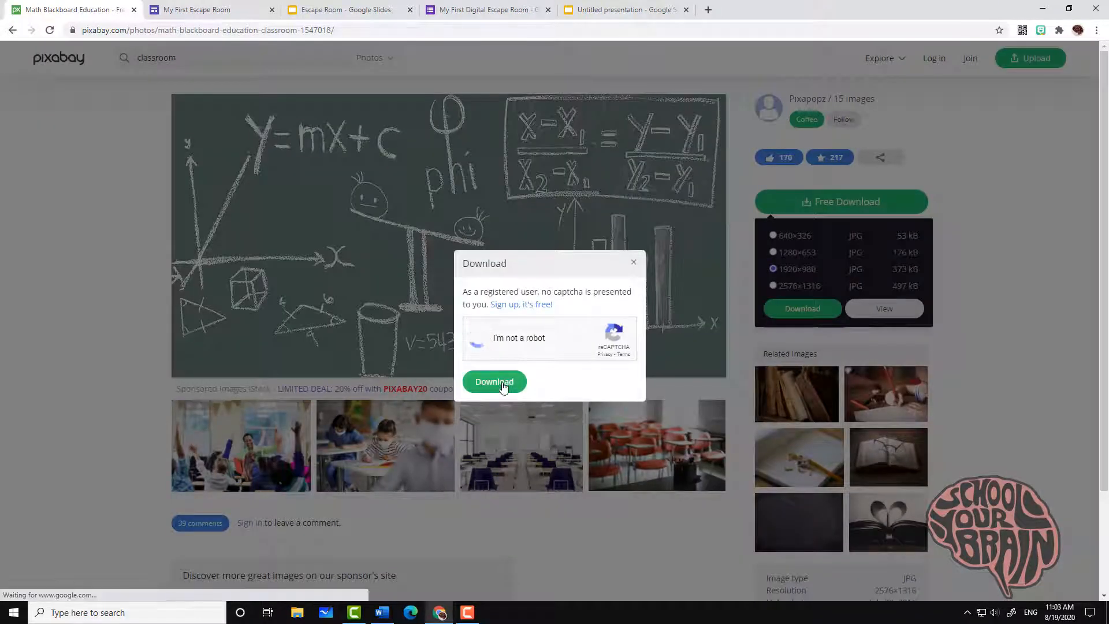
pyautogui.click(498, 382)
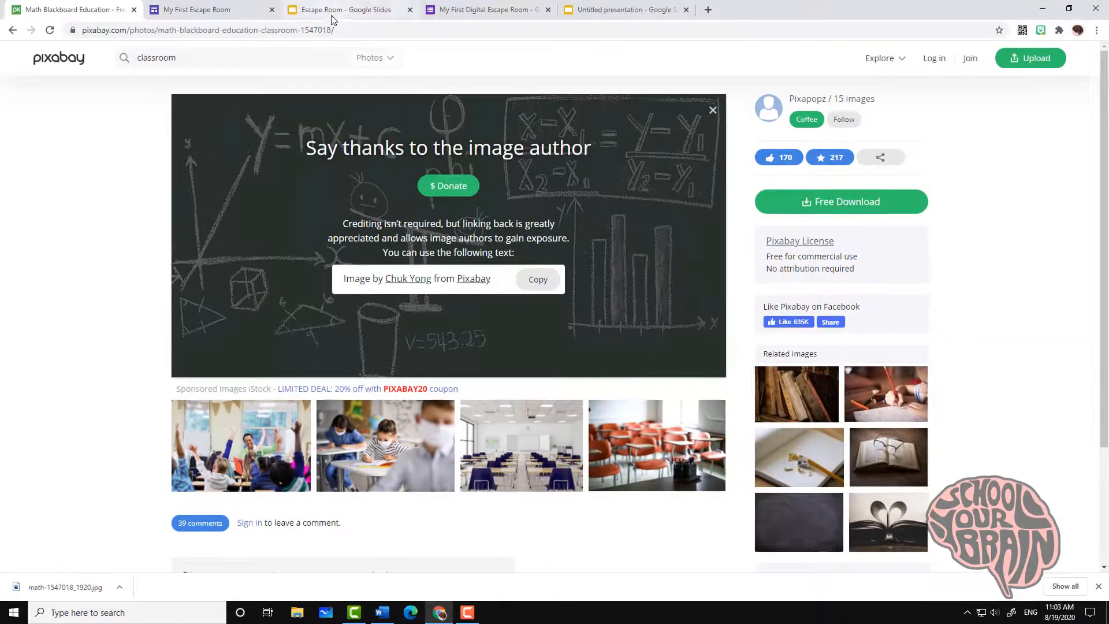
# Step: Return to the untitled presentation and delete the classroom photo from the slide
pyautogui.click(636, 10)
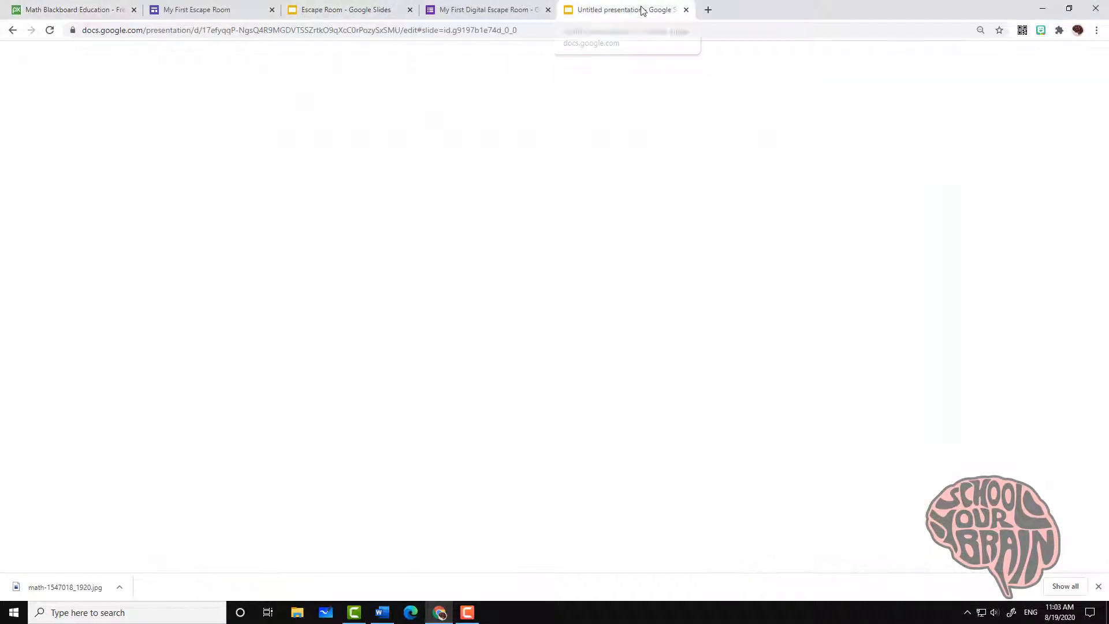
pyautogui.click(446, 255)
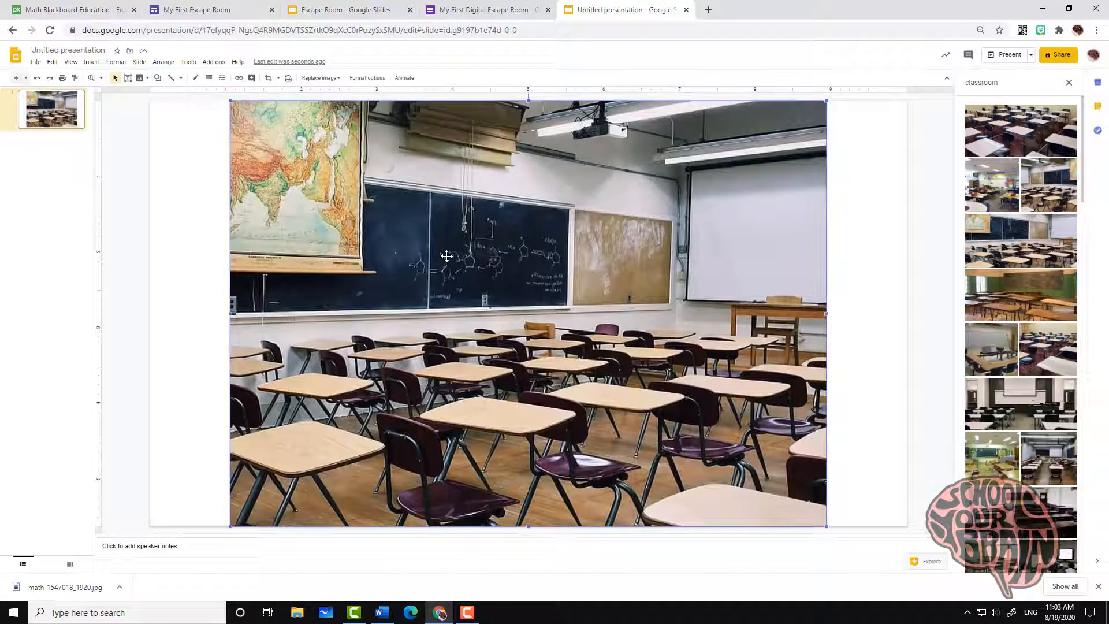
pyautogui.press('Delete')
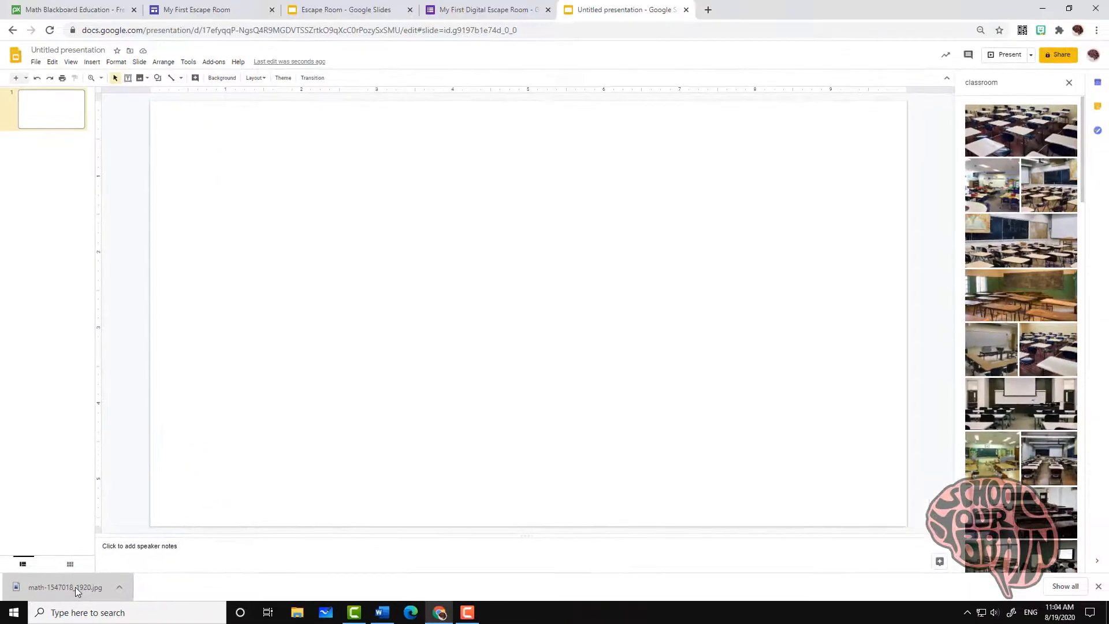
# Step: Place the downloaded math-1547018_1920.jpg on the slide and enlarge it to span the slide's full width
pyautogui.moveTo(129, 565); pyautogui.dragTo(361, 479)
pyautogui.moveTo(213, 538); pyautogui.dragTo(500, 284)
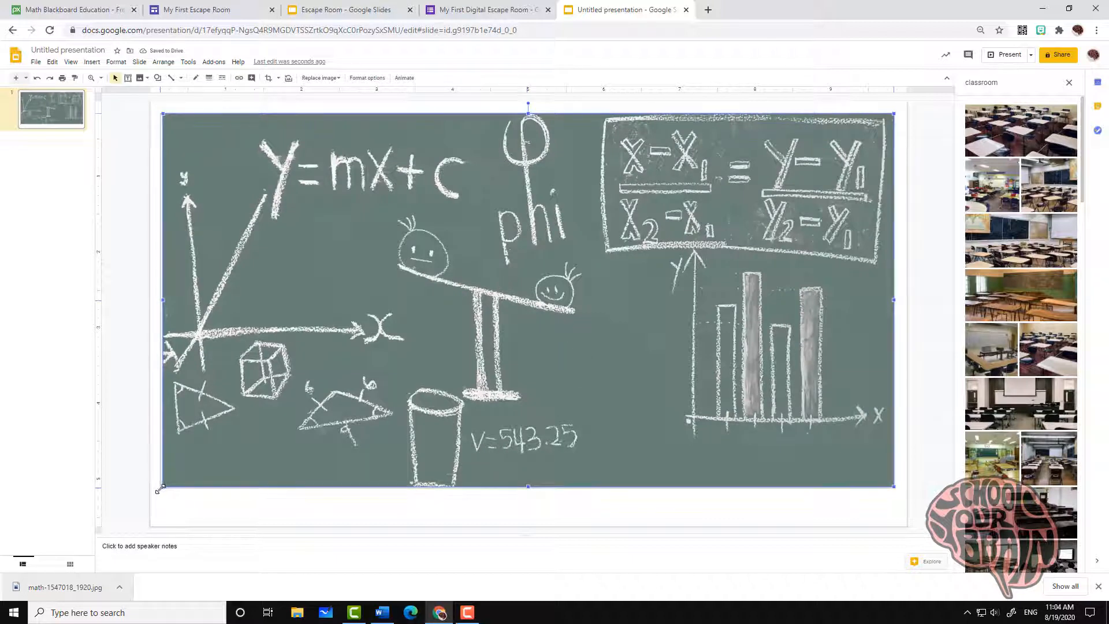
pyautogui.moveTo(160, 489); pyautogui.dragTo(151, 492)
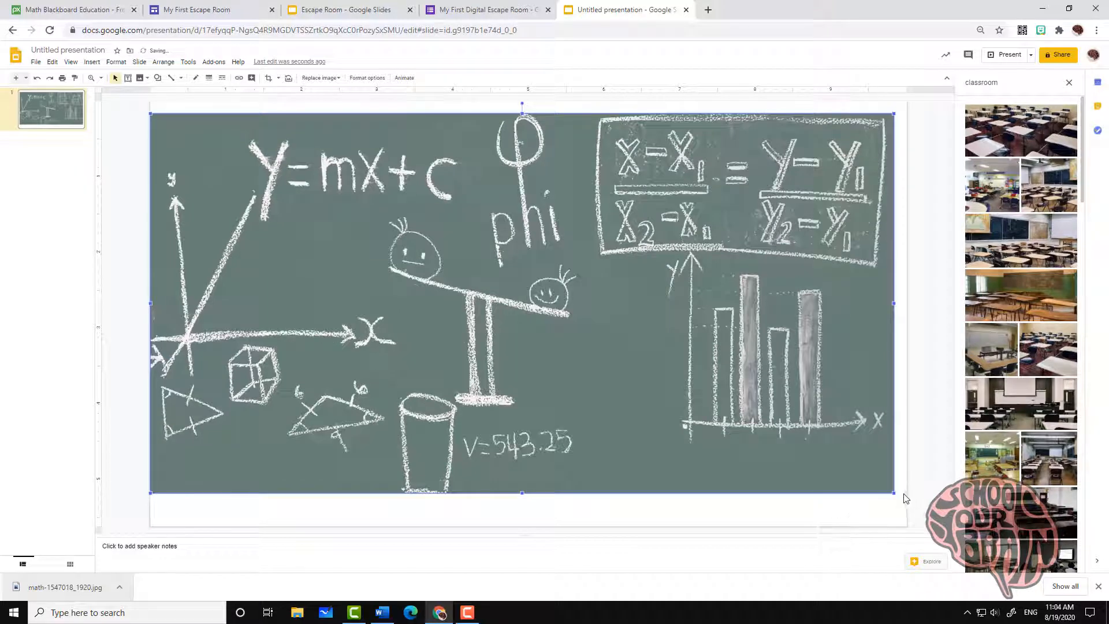
pyautogui.moveTo(895, 492); pyautogui.dragTo(897, 494)
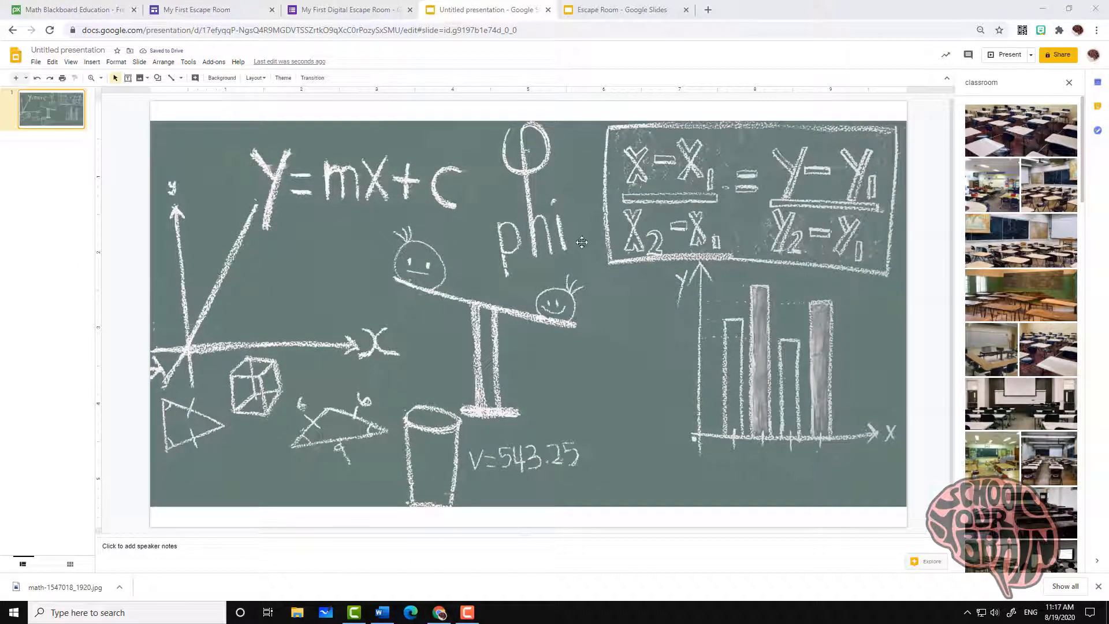
# Step: Switch to the finished Escape Room presentation and view the bookshelf slide, slide 4, as a reference
pyautogui.click(606, 9)
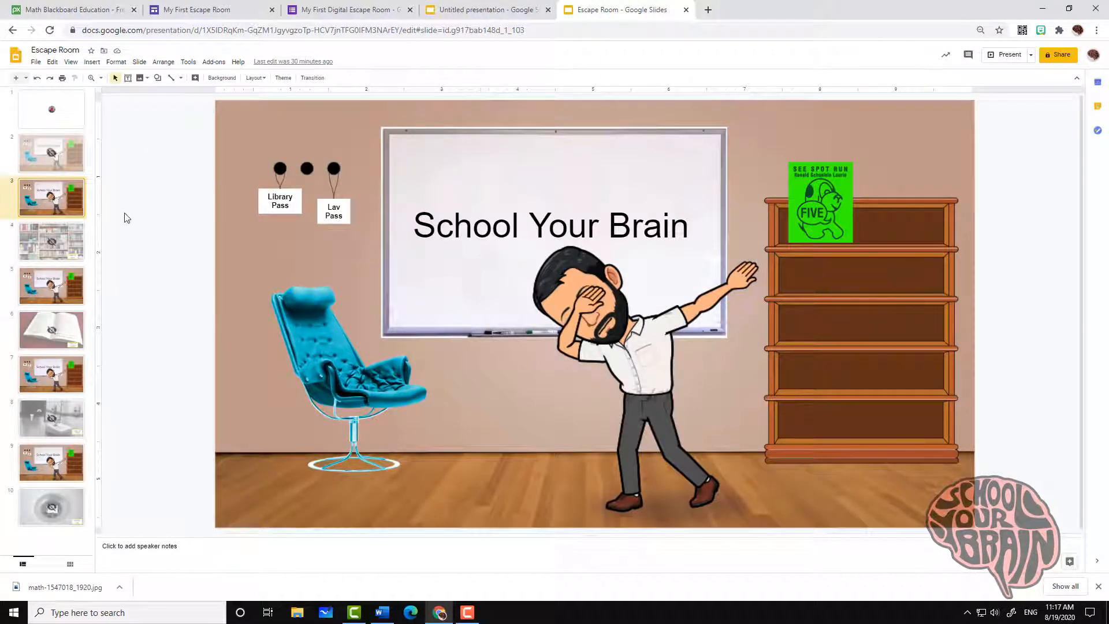
pyautogui.click(75, 236)
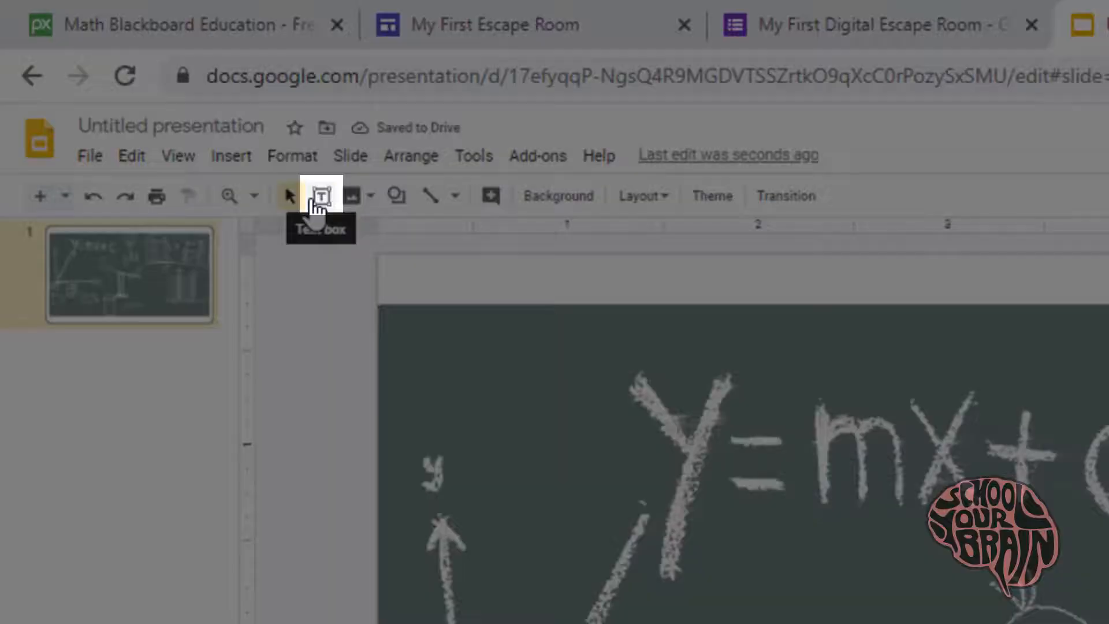
# Step: Draw an empty text box covering the entire blackboard slide in the untitled presentation
pyautogui.click(317, 200)
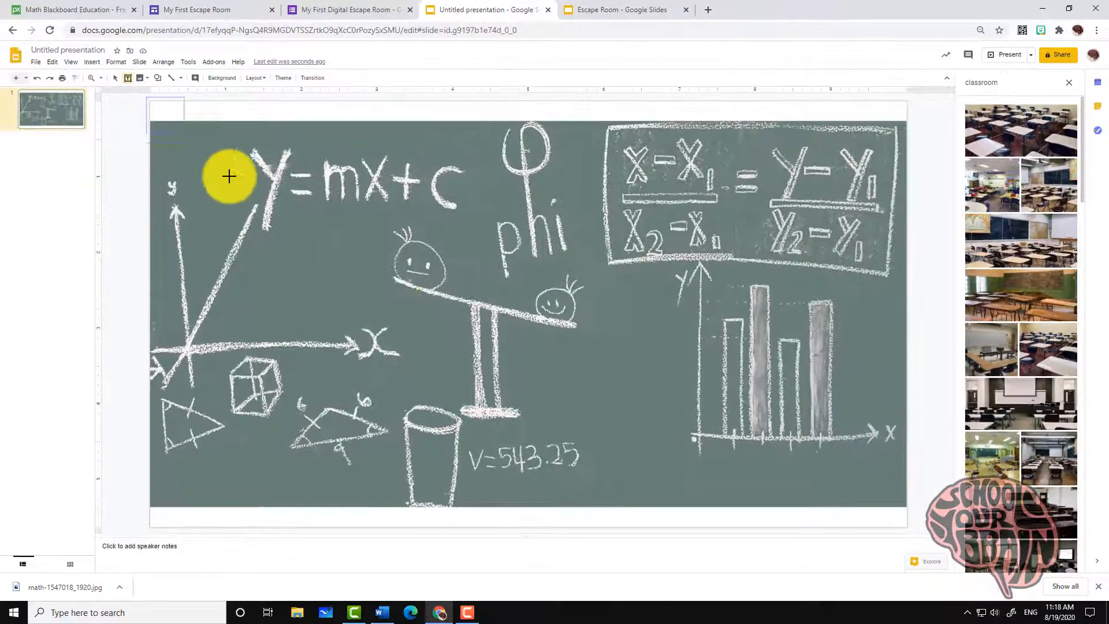
pyautogui.moveTo(230, 176); pyautogui.dragTo(913, 532)
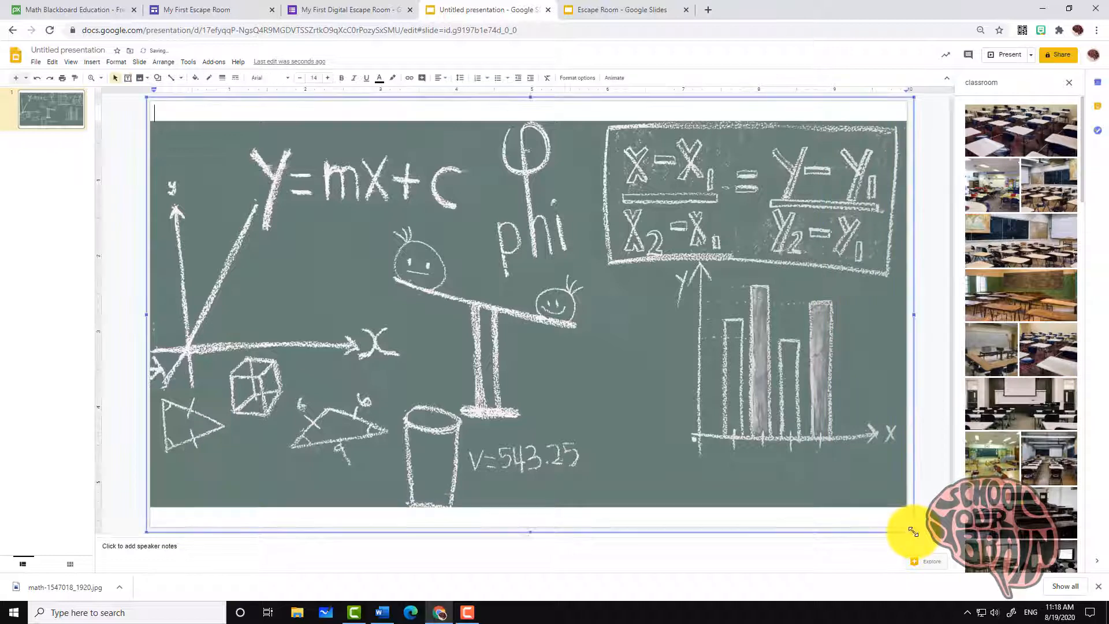
pyautogui.click(927, 272)
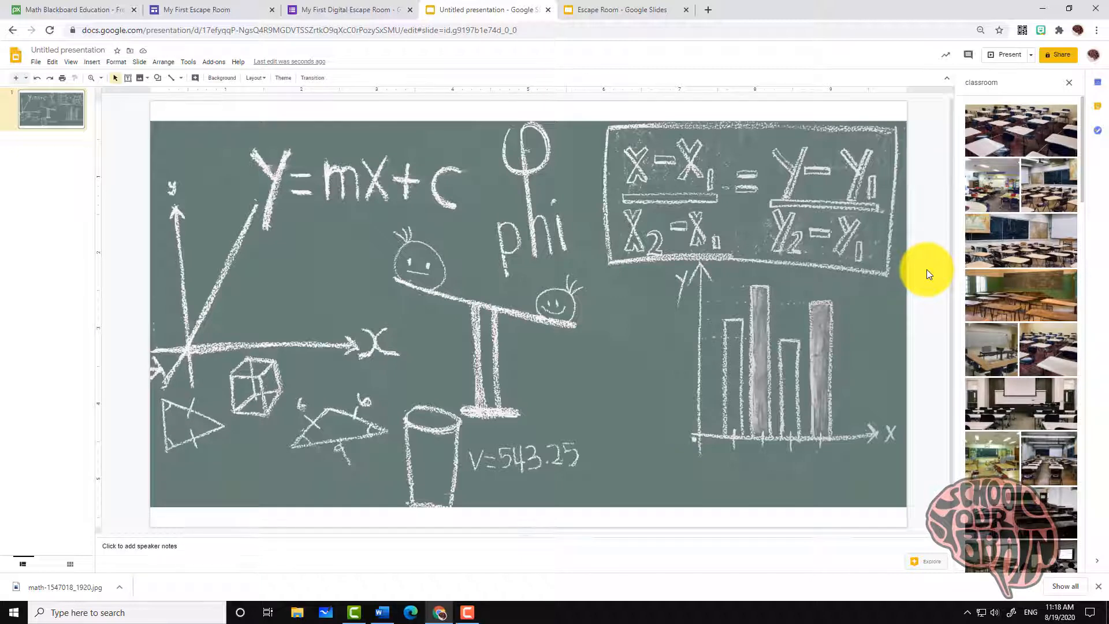
# Step: Link the slide-wide text box on the blackboard slide to Slide 1 of this presentation
pyautogui.rightClick(644, 297)
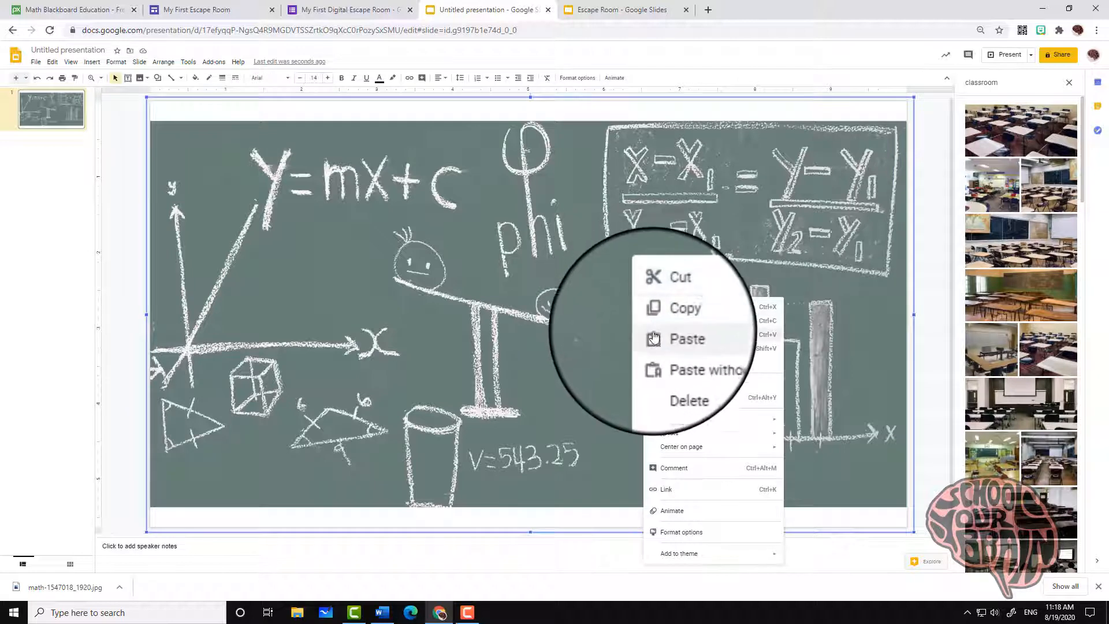
pyautogui.click(668, 493)
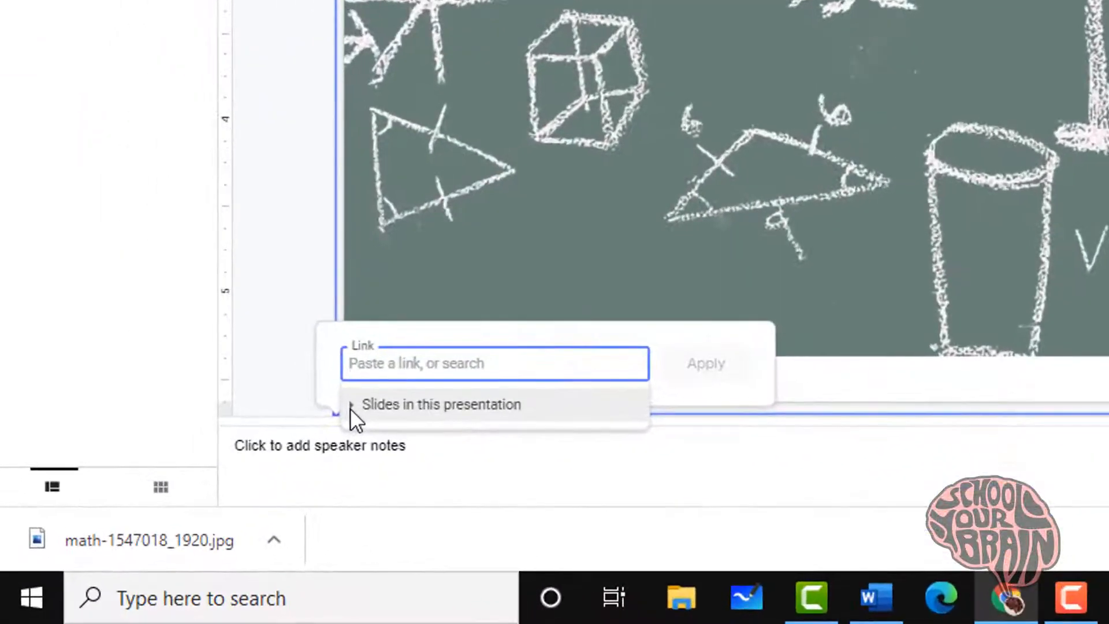
pyautogui.click(350, 408)
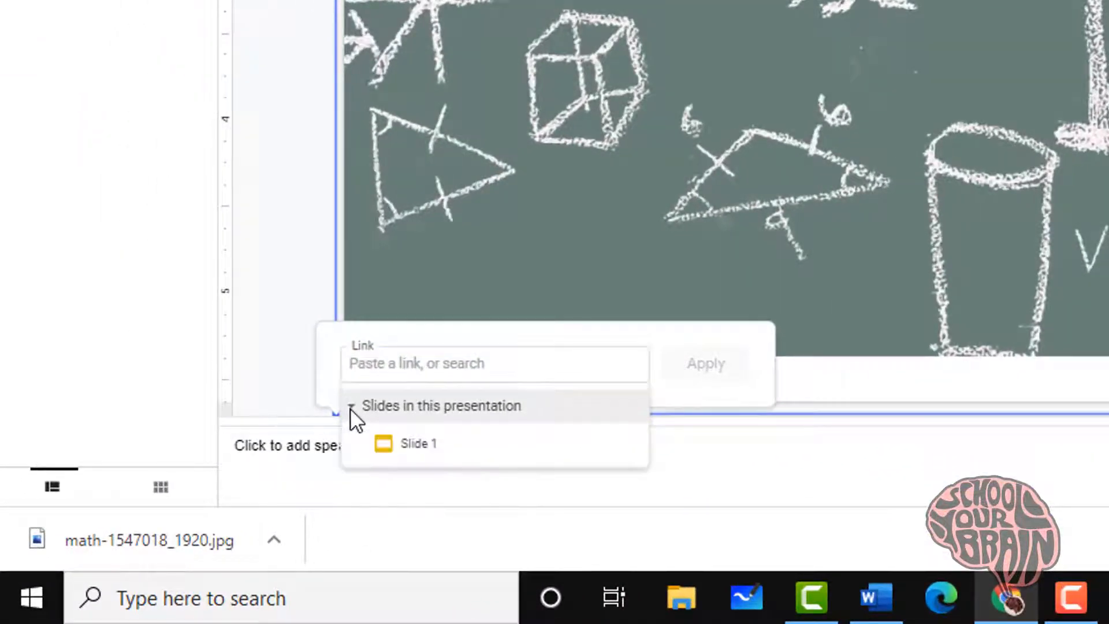
pyautogui.click(407, 445)
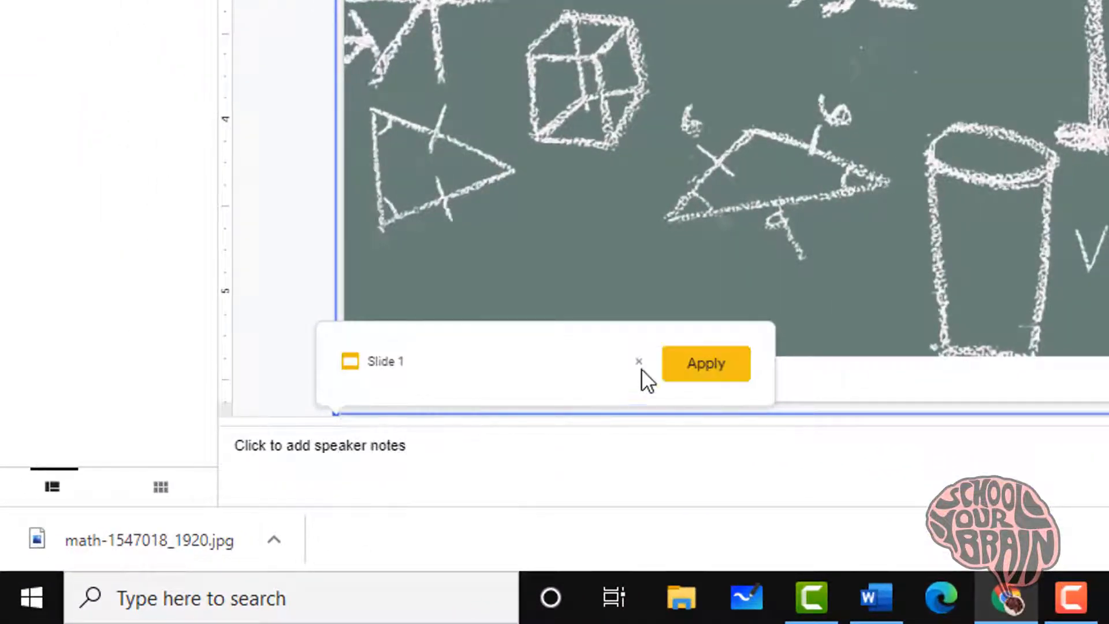
pyautogui.click(693, 373)
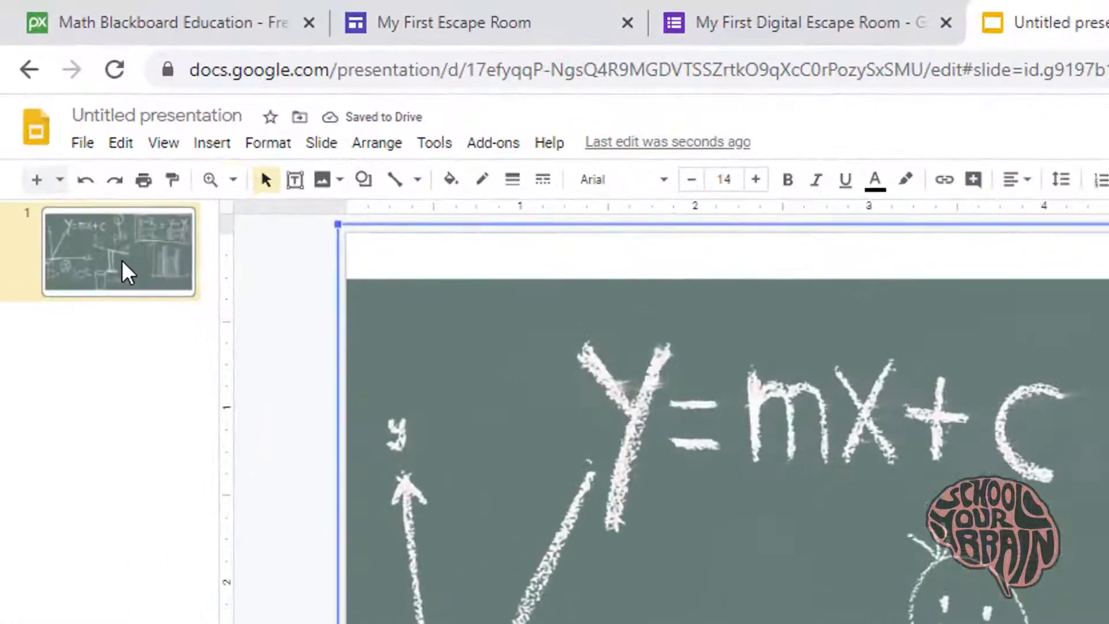
# Step: Add a new slide after the blackboard slide and present the slideshow from the blackboard slide
pyautogui.rightClick(52, 115)
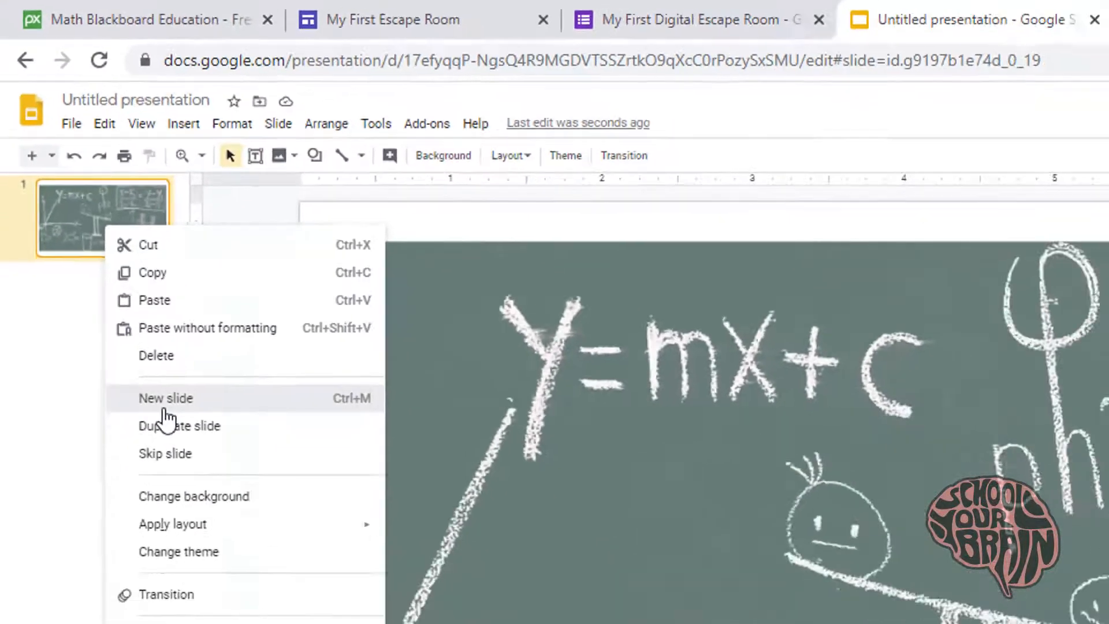
pyautogui.click(206, 493)
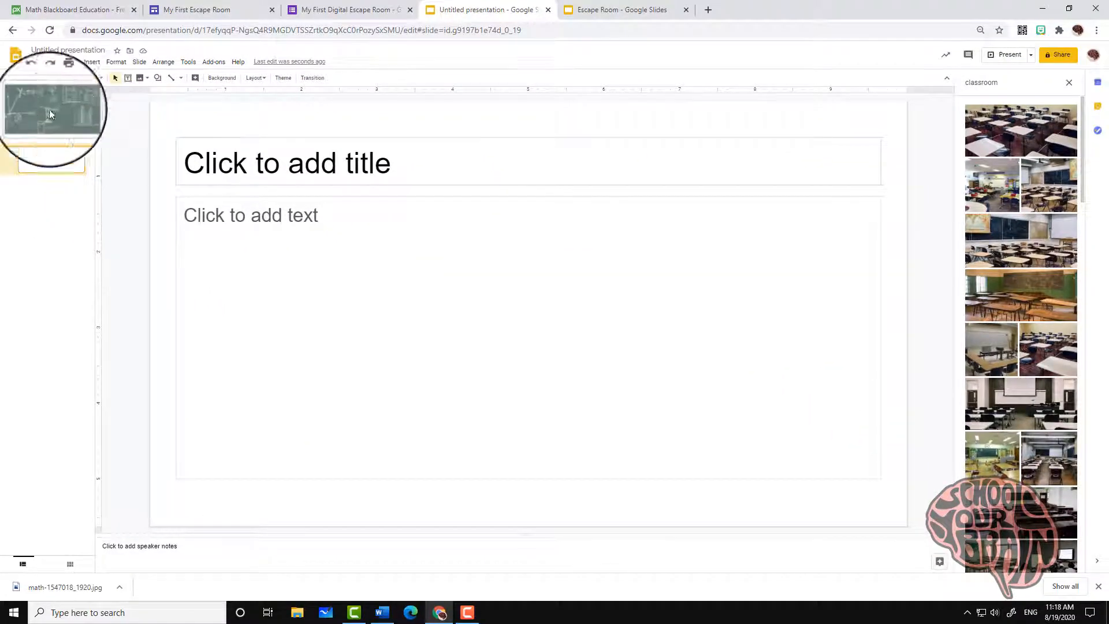
pyautogui.click(31, 120)
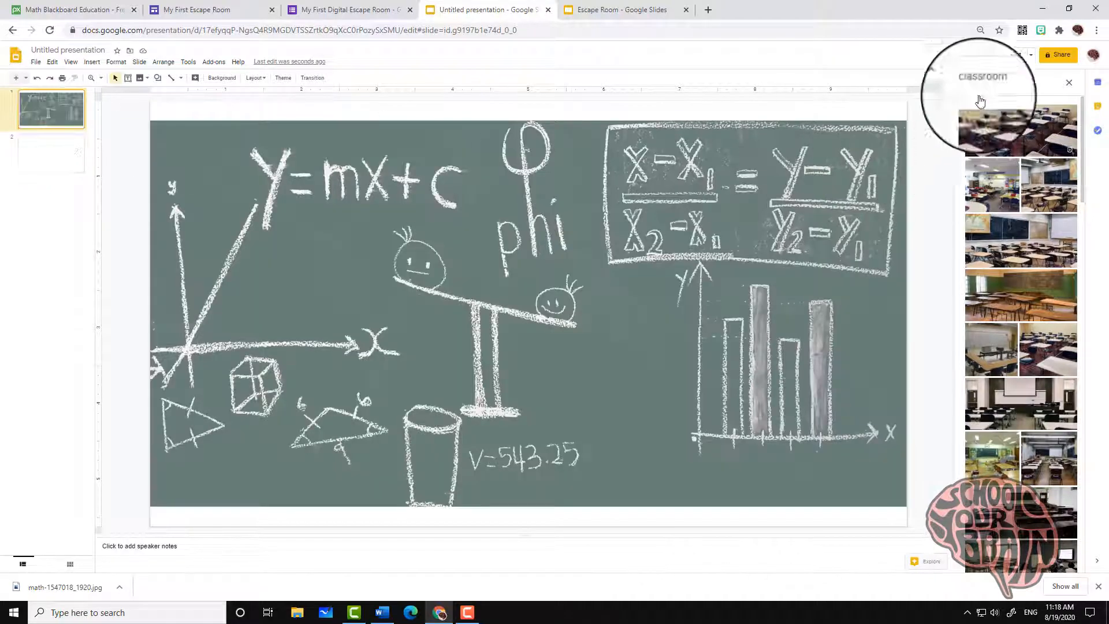
pyautogui.click(1006, 55)
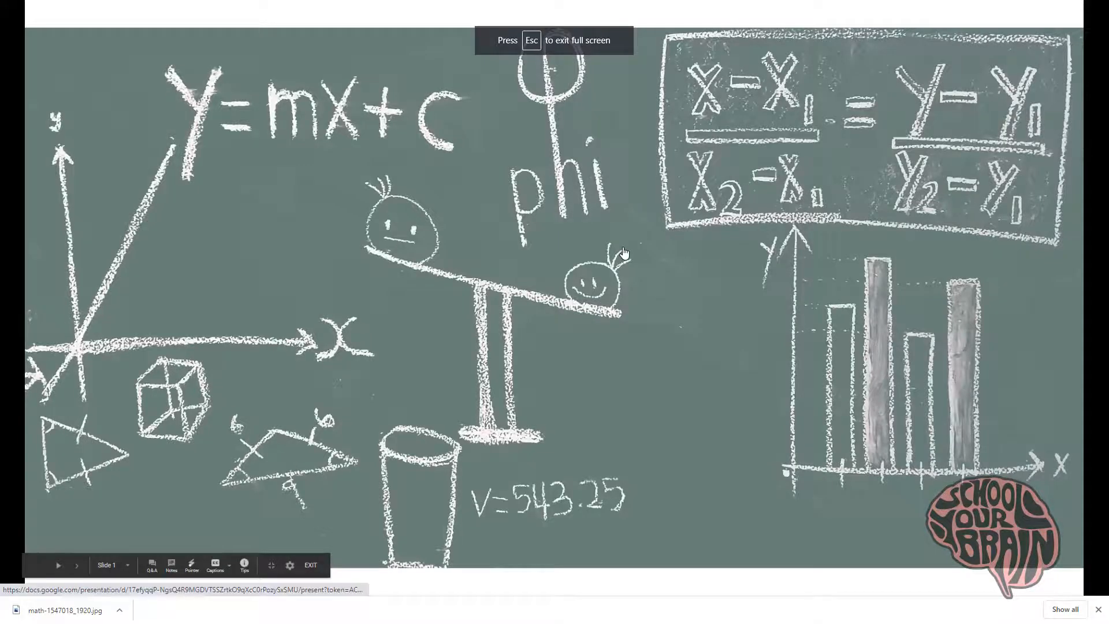
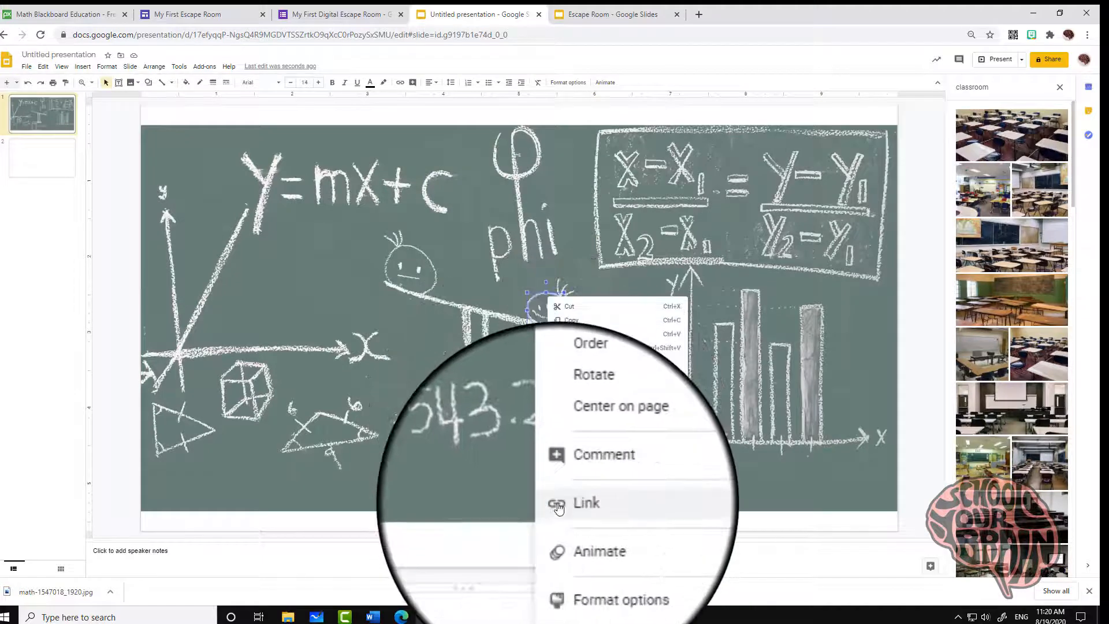
# Step: Link the small shape over the smiling face on the seesaw to Slide 2
pyautogui.click(558, 508)
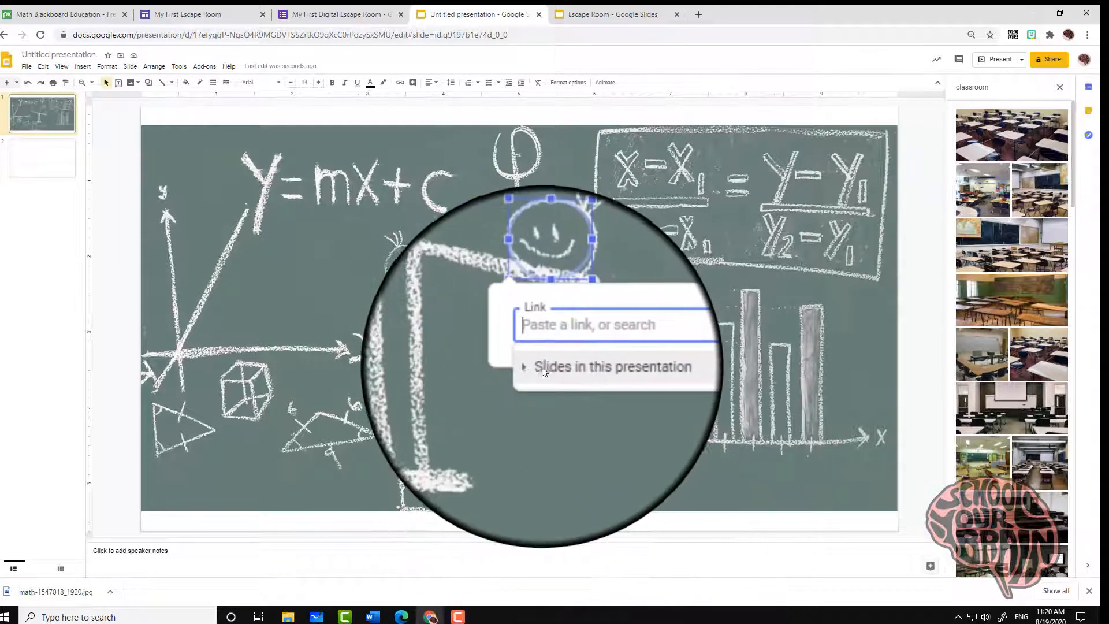
pyautogui.click(533, 369)
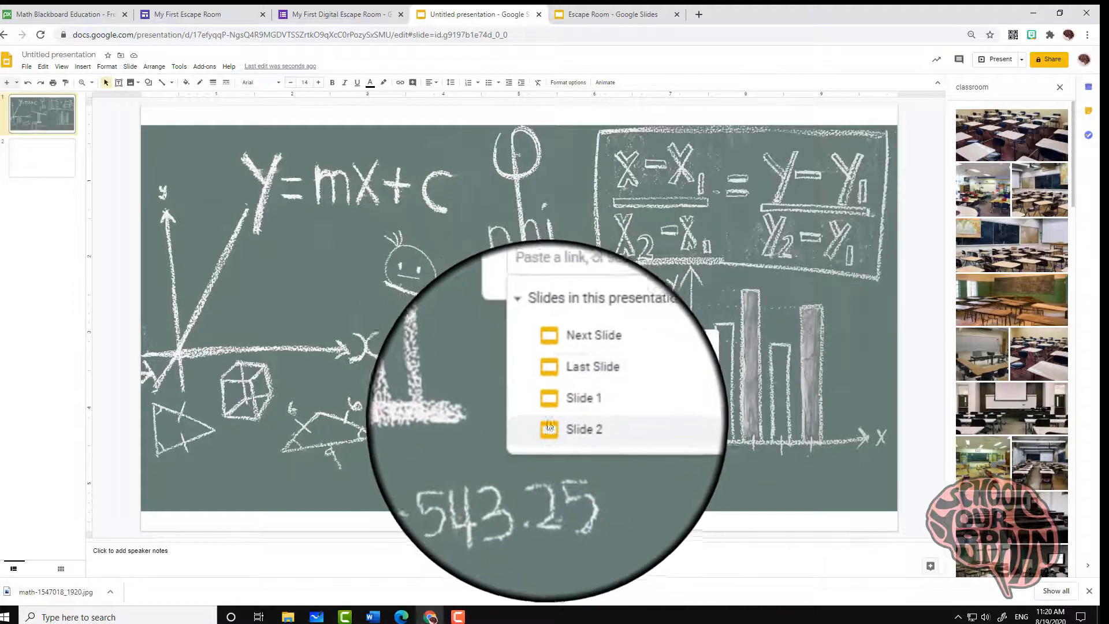
pyautogui.click(548, 426)
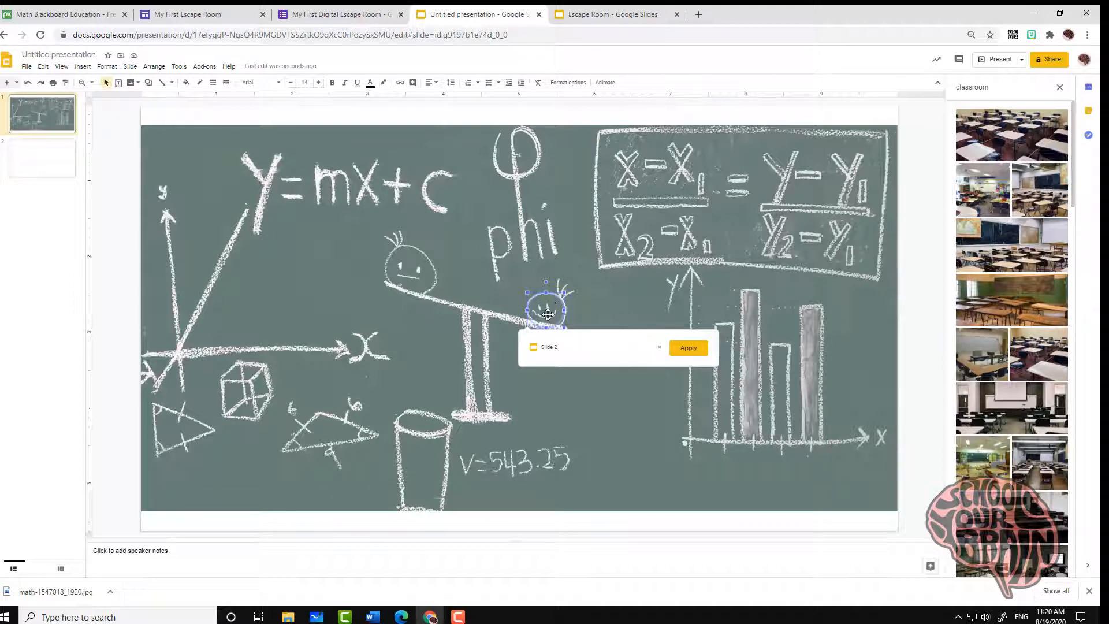
pyautogui.click(687, 349)
pyautogui.click(927, 306)
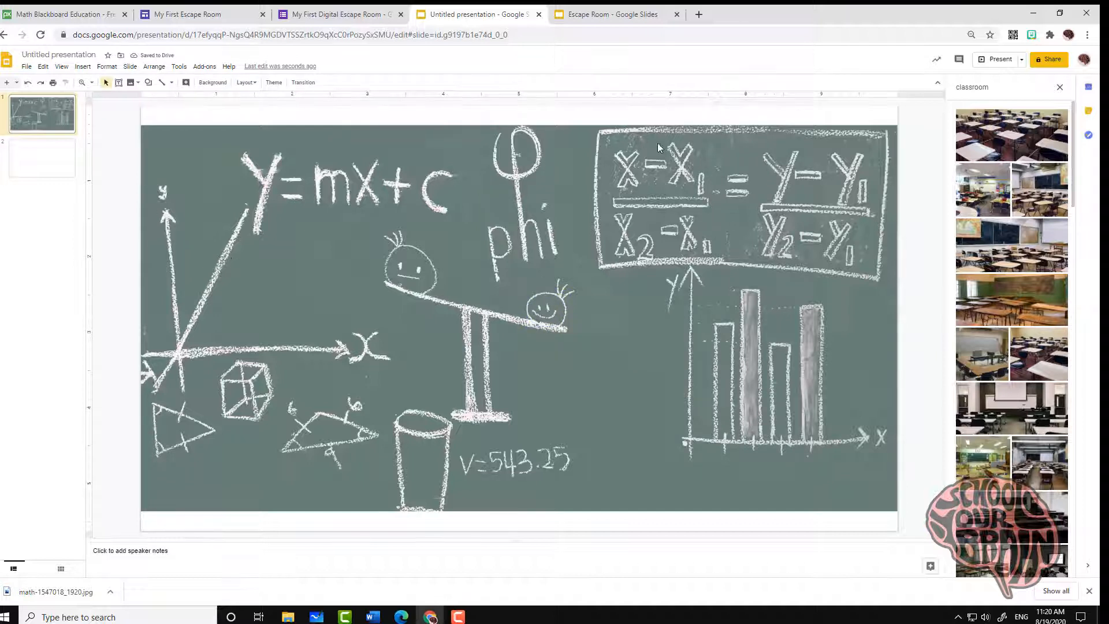
# Step: Present the blackboard slide and test the link on the smiling face
pyautogui.click(670, 167)
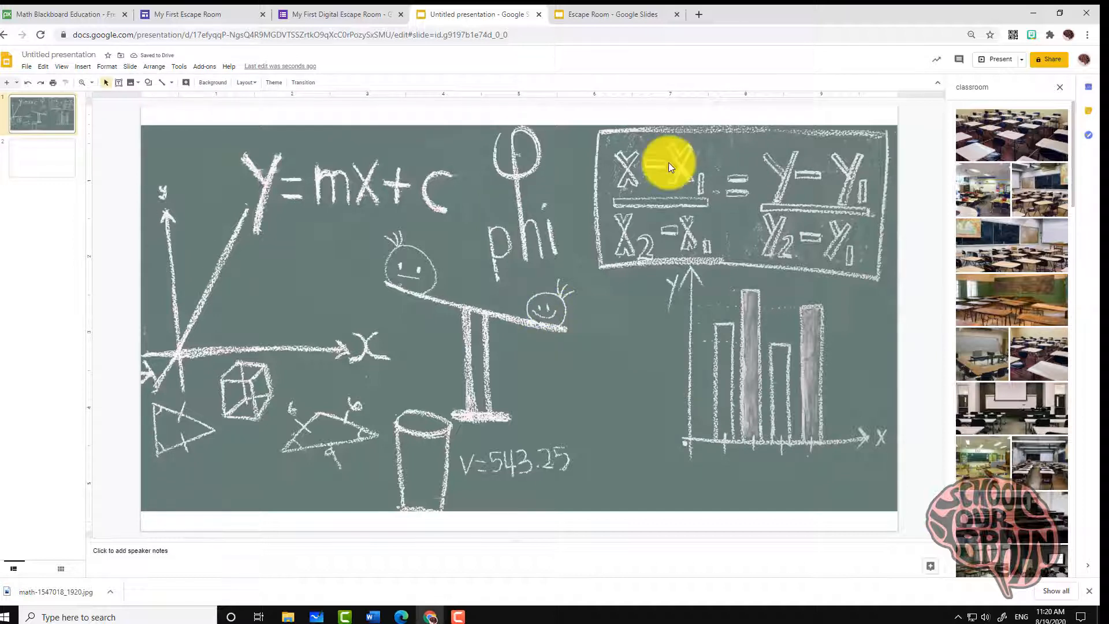
pyautogui.click(991, 60)
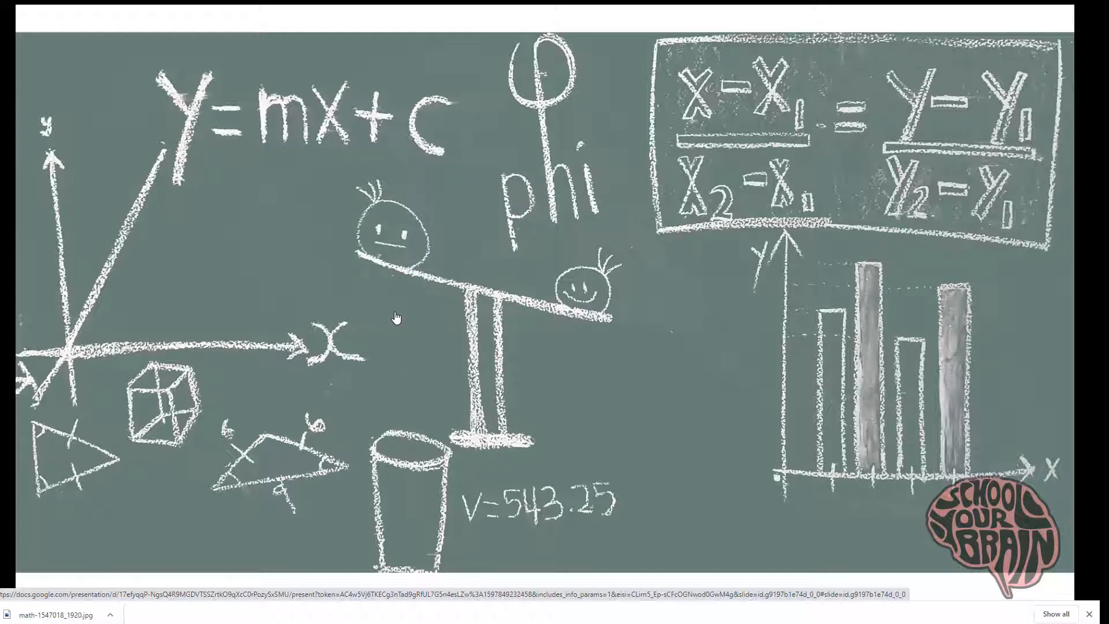
pyautogui.click(589, 298)
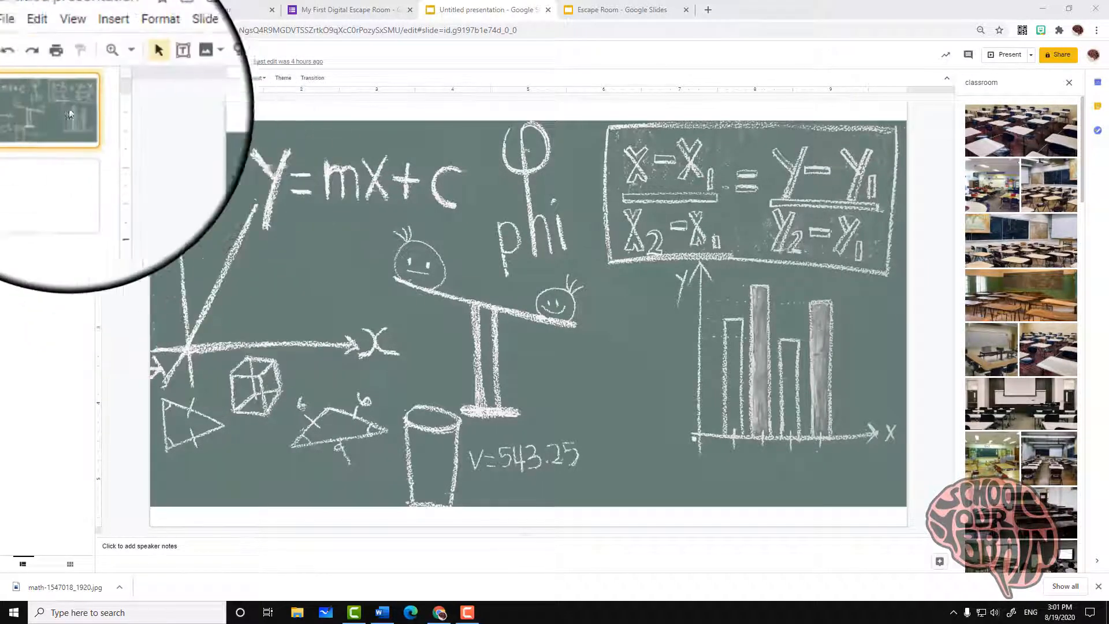
# Step: Publish the presentation to the web as a Medium (960x569) embed and copy its embed code
pyautogui.click(35, 65)
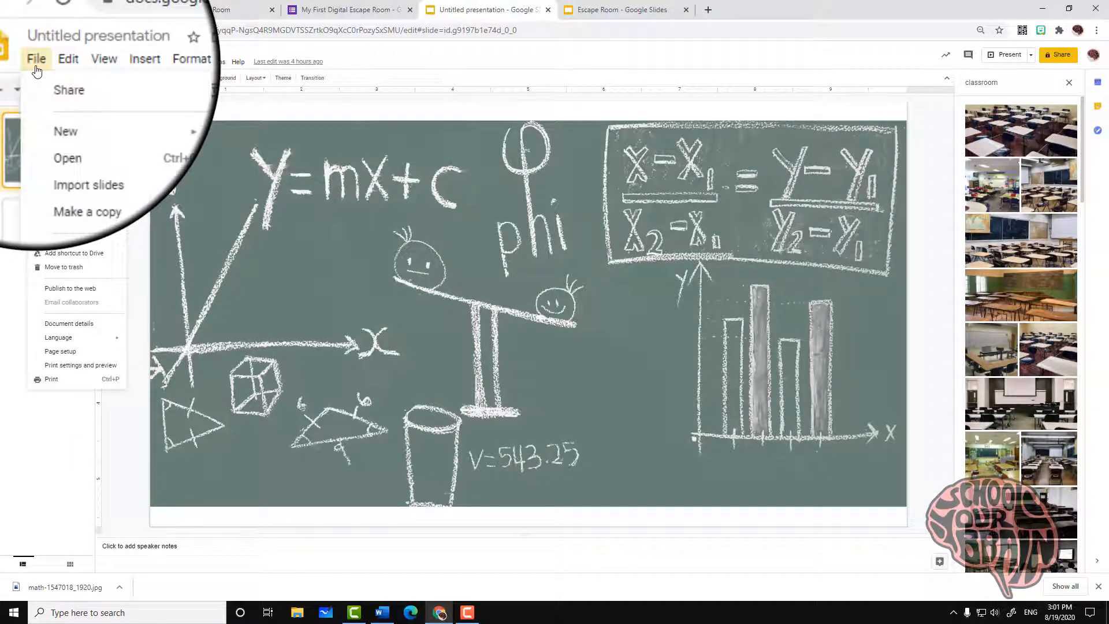
pyautogui.click(92, 289)
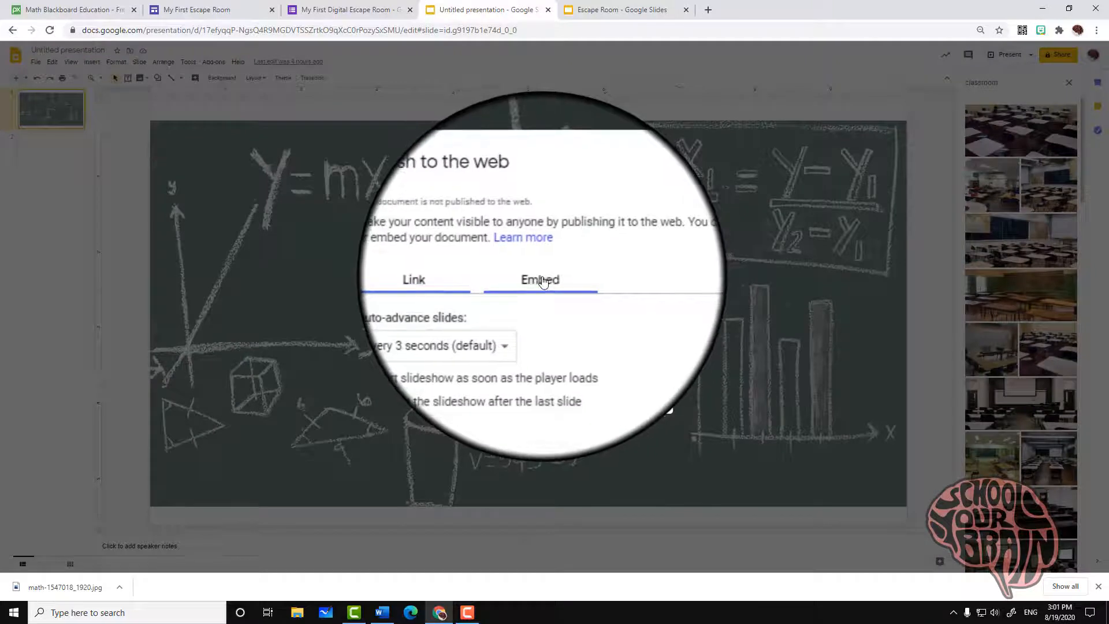
pyautogui.click(543, 281)
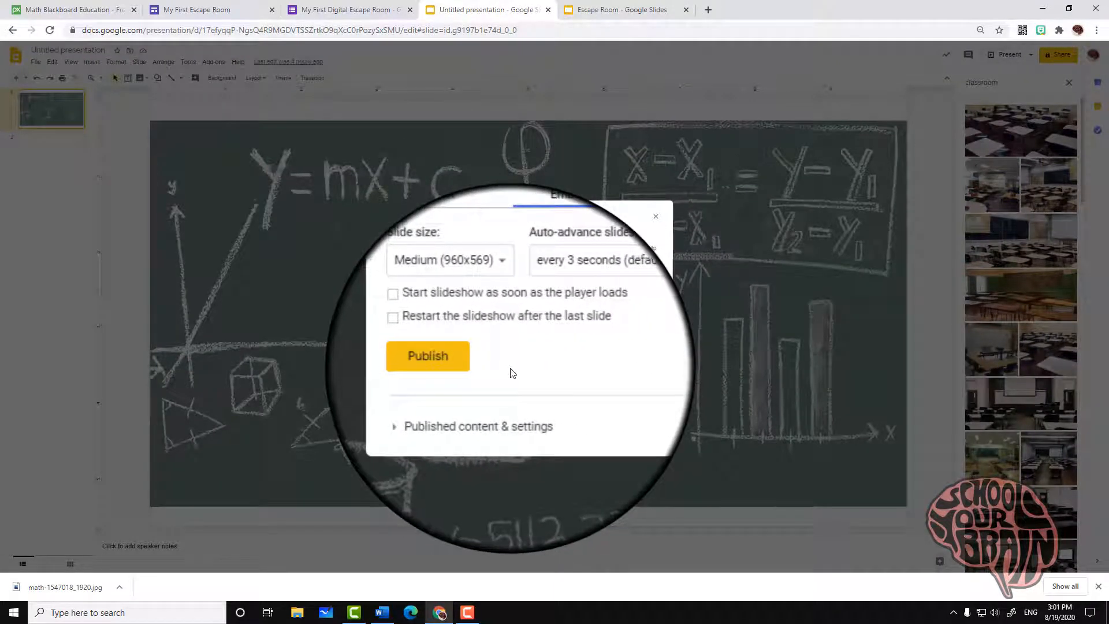
pyautogui.click(477, 363)
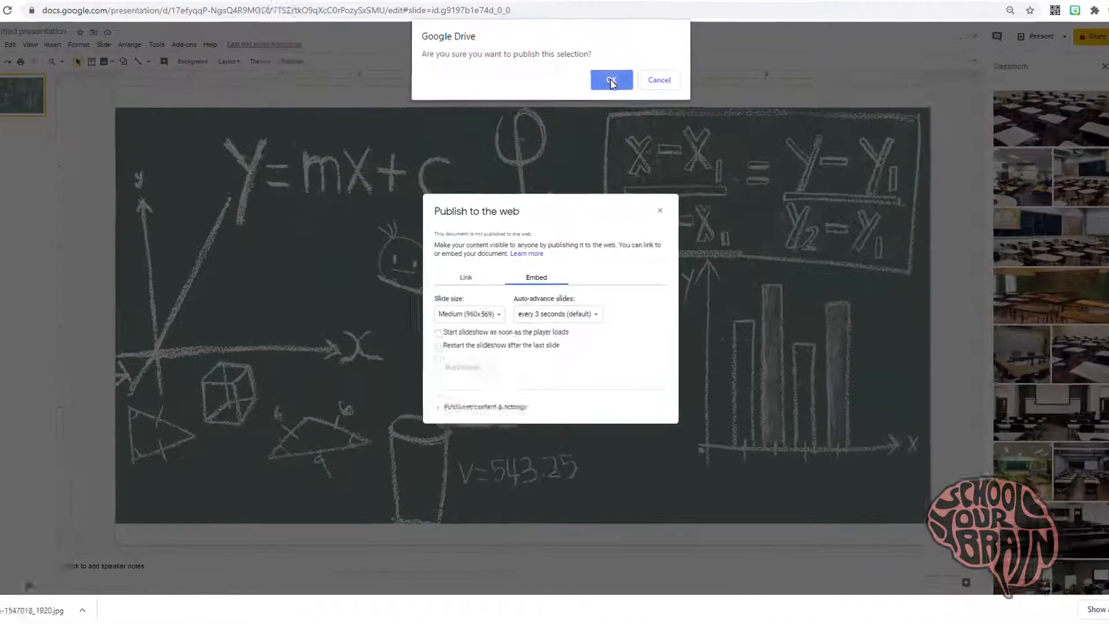
pyautogui.click(610, 95)
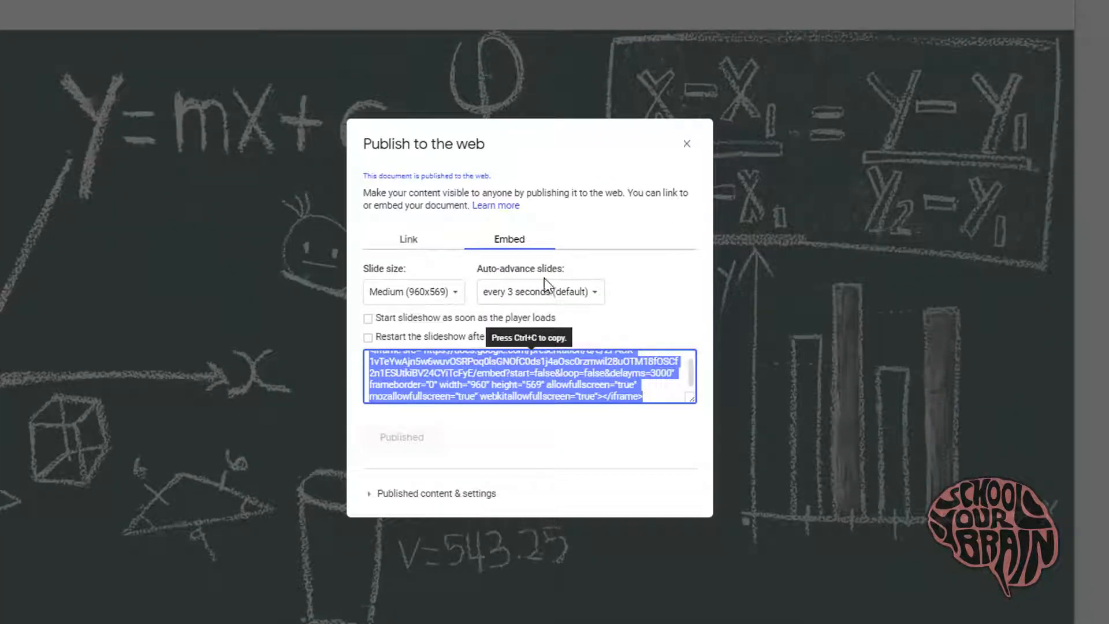
pyautogui.rightClick(506, 376)
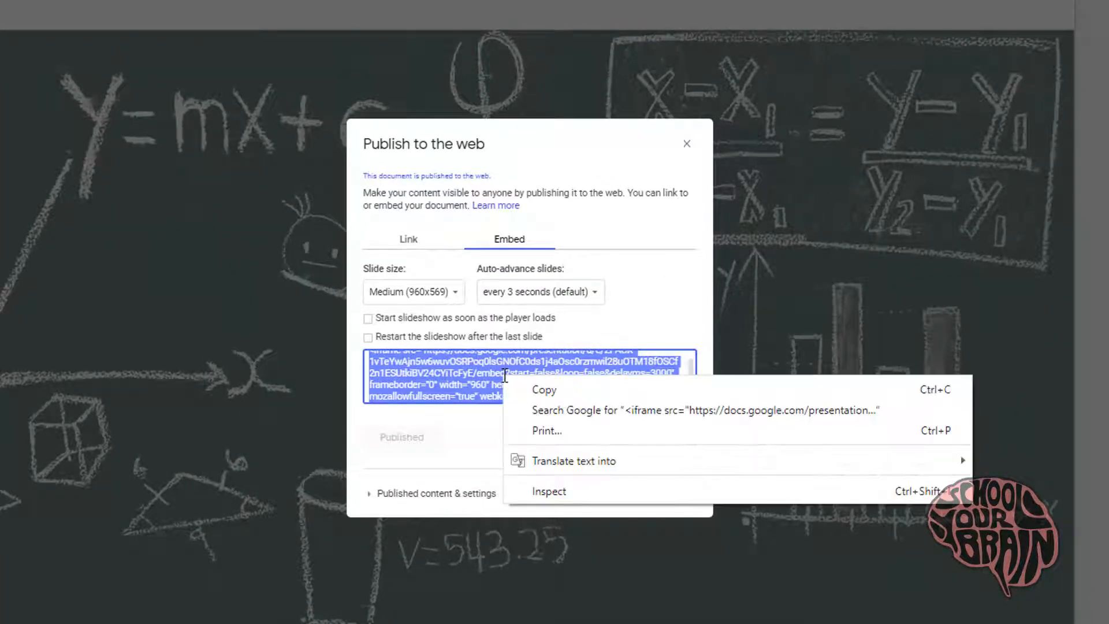
pyautogui.click(525, 386)
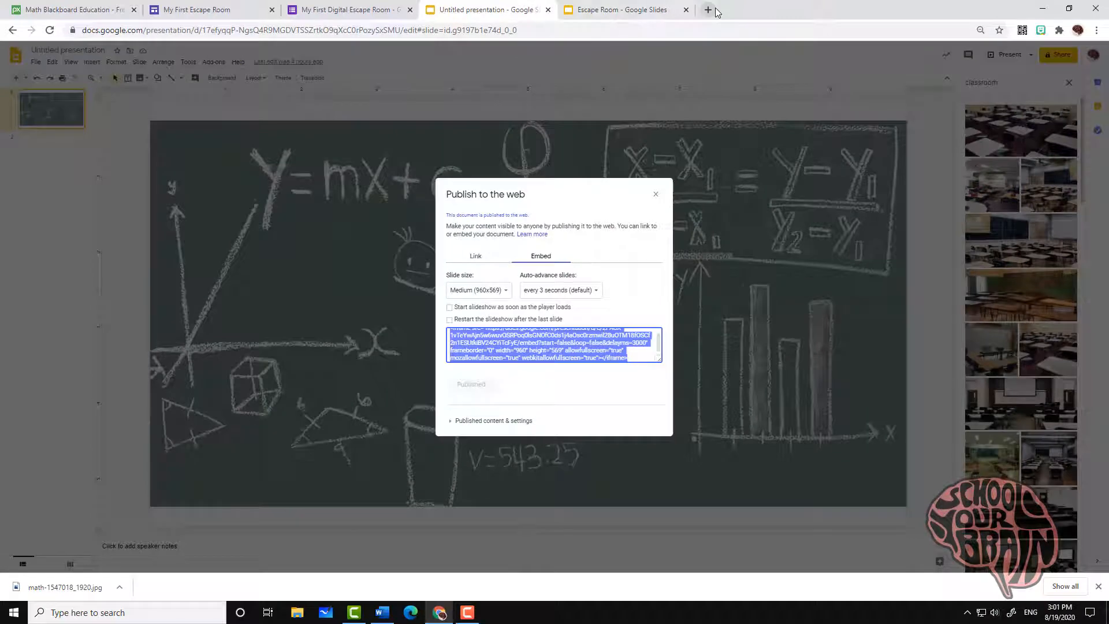
# Step: Open Google Sites in a new browser tab, switch to the new Google Sites and create a blank site
pyautogui.click(709, 10)
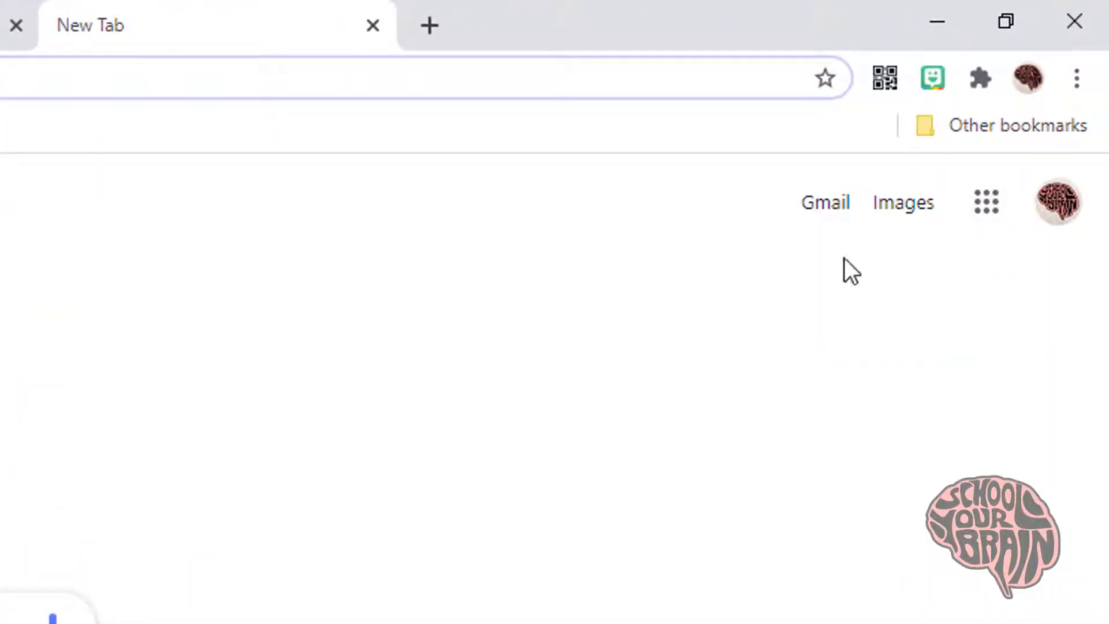
pyautogui.click(995, 227)
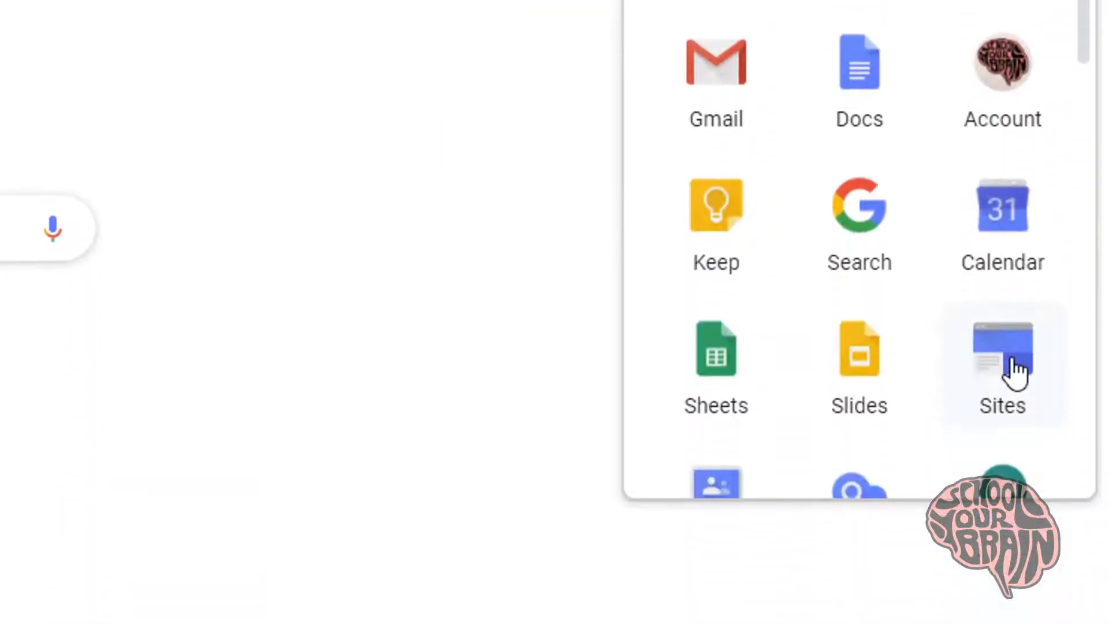
pyautogui.click(1012, 450)
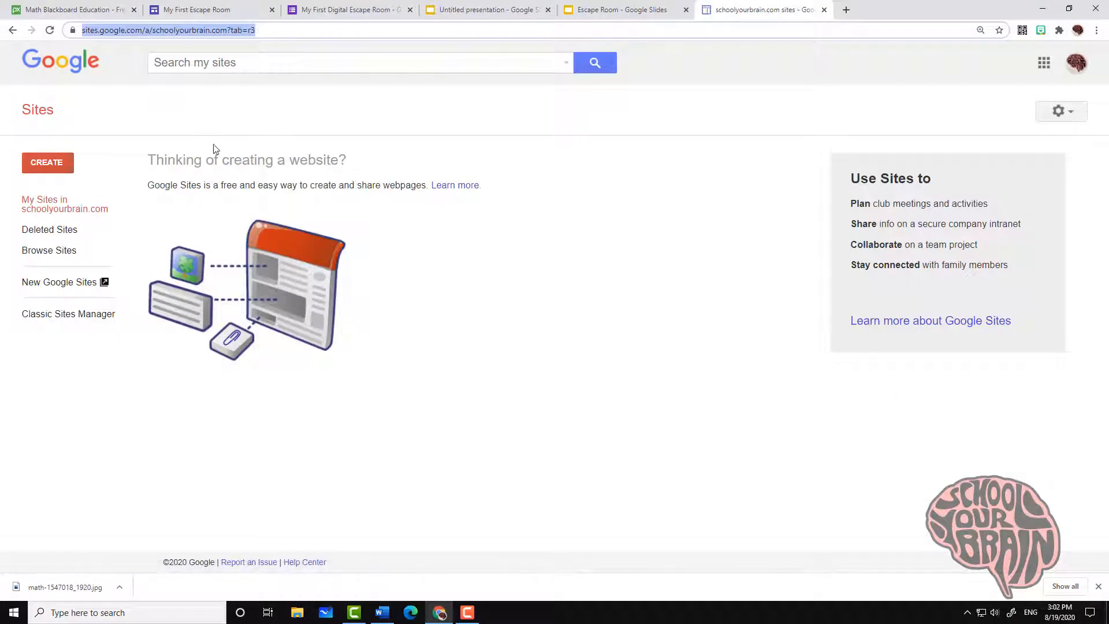
pyautogui.click(78, 289)
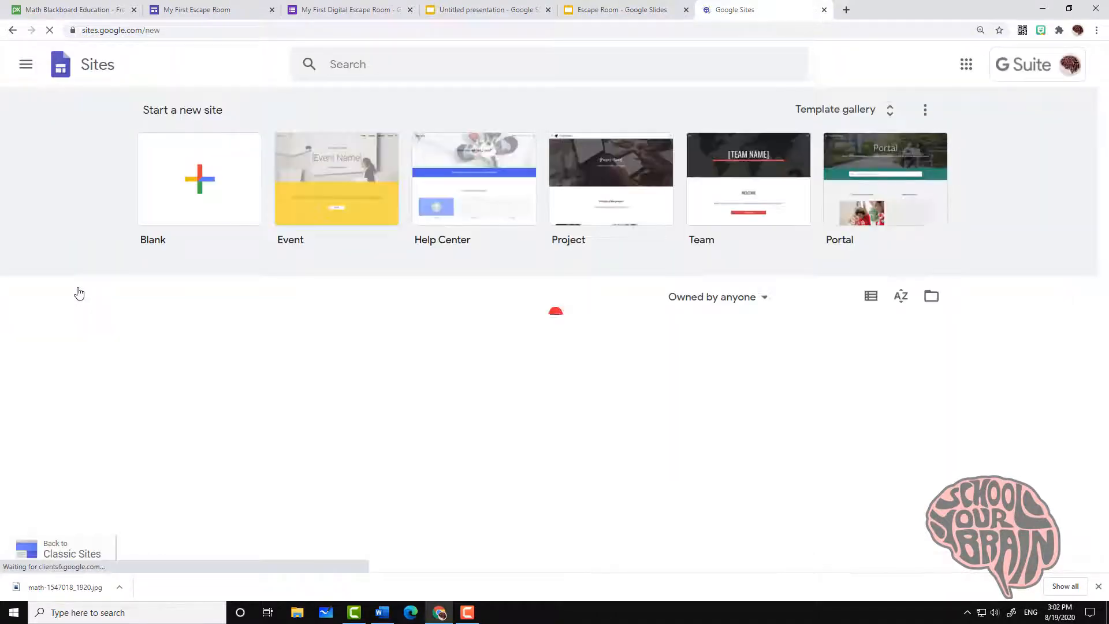
pyautogui.click(206, 202)
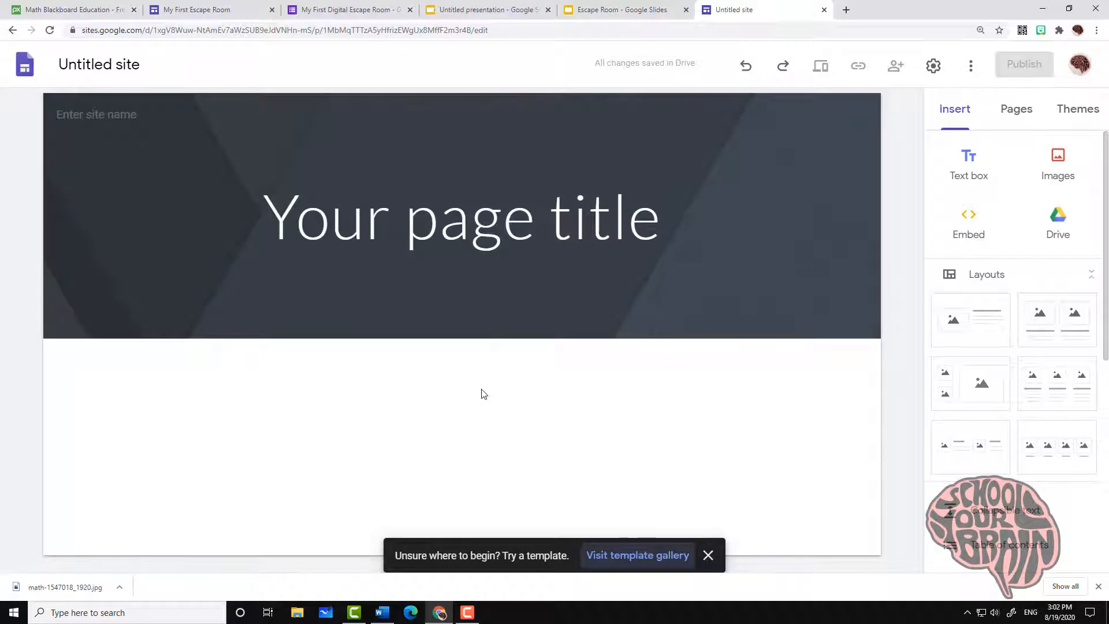
# Step: Embed the published presentation below the page header using the copied code and widen the embed to the full content width
pyautogui.doubleClick(416, 406)
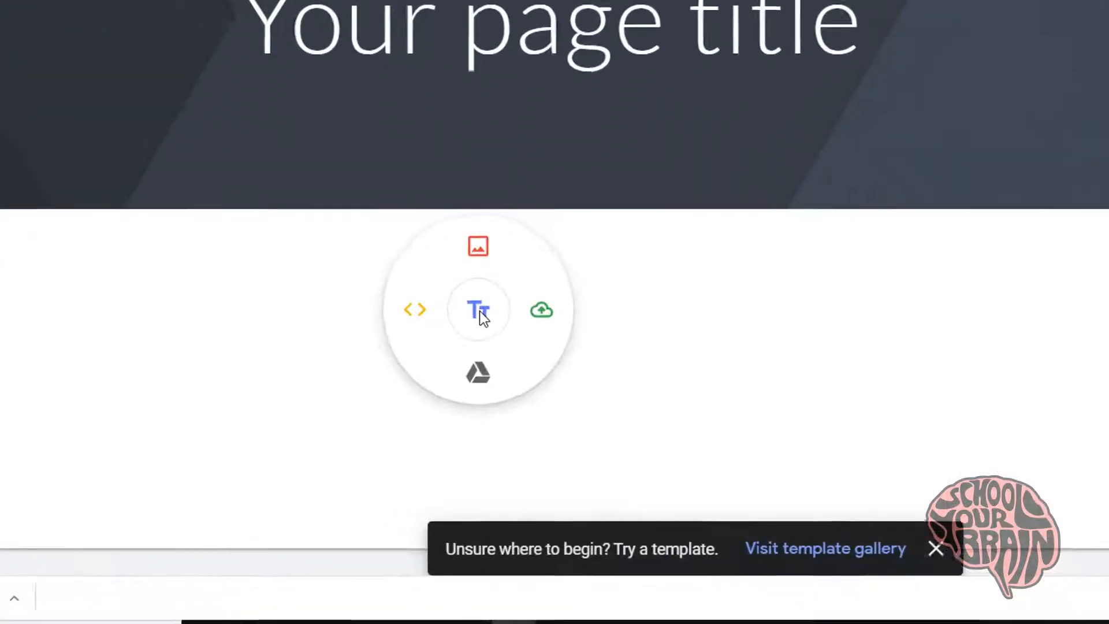
pyautogui.click(422, 306)
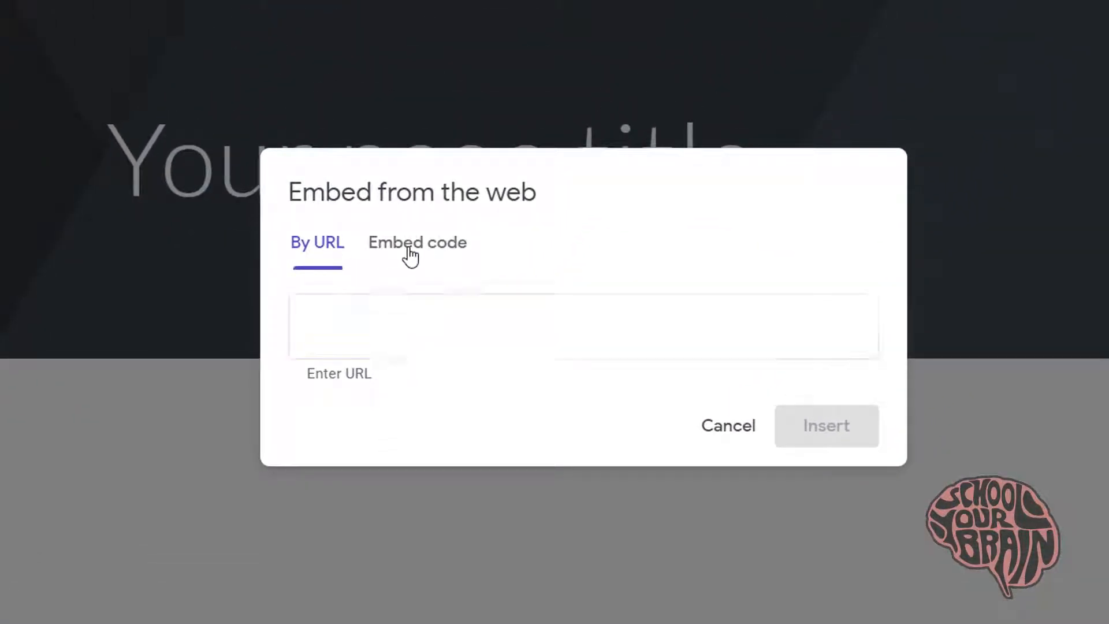
pyautogui.click(410, 250)
pyautogui.rightClick(396, 288)
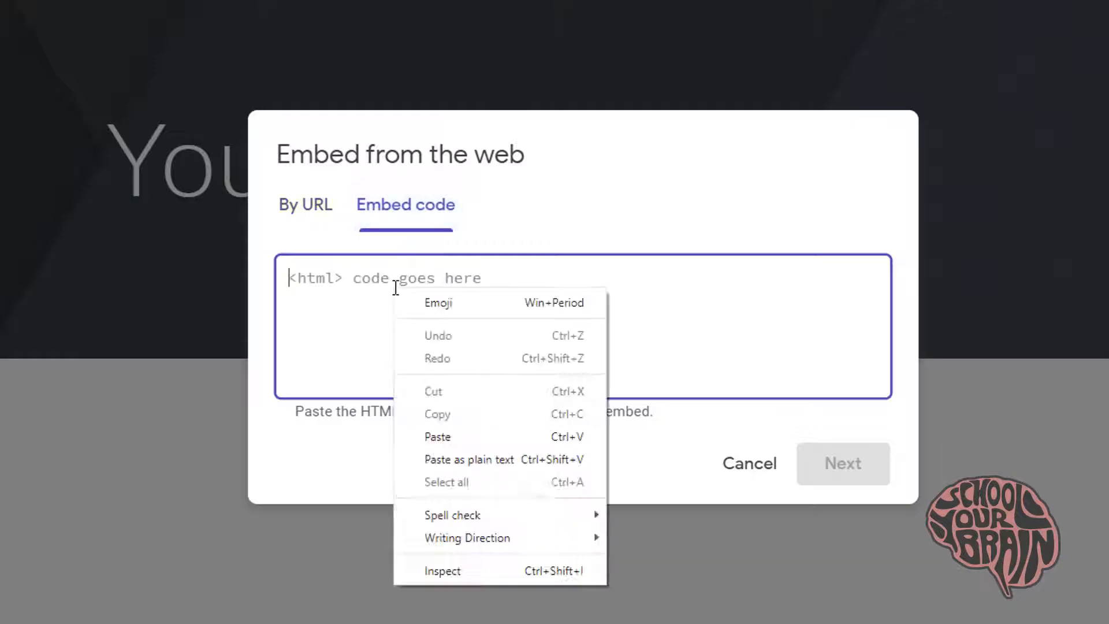
pyautogui.click(445, 428)
pyautogui.click(838, 480)
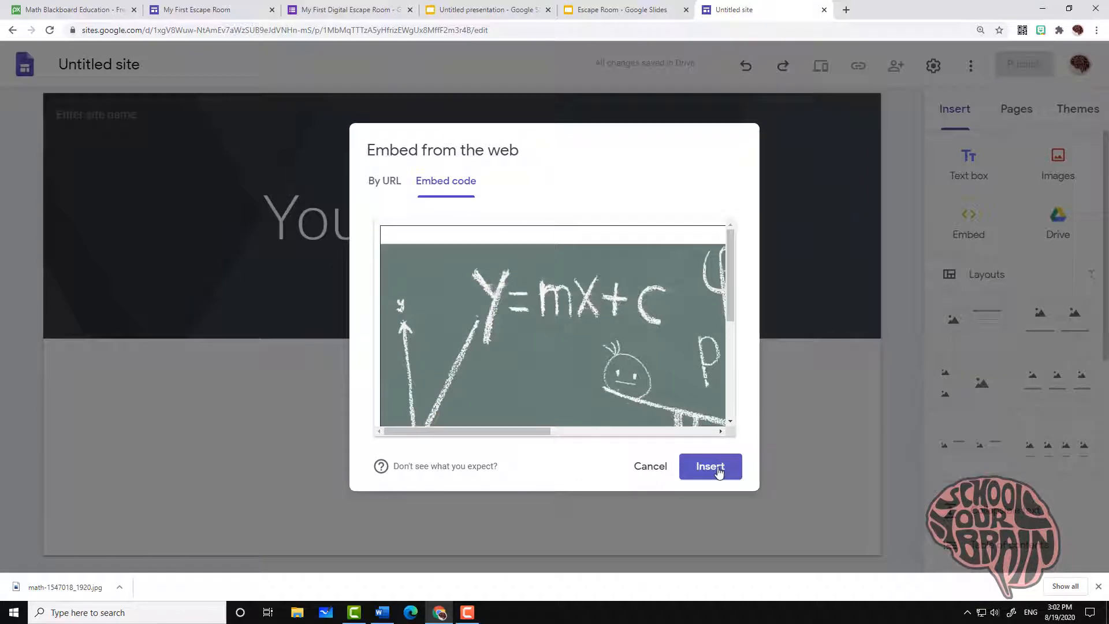
pyautogui.click(719, 472)
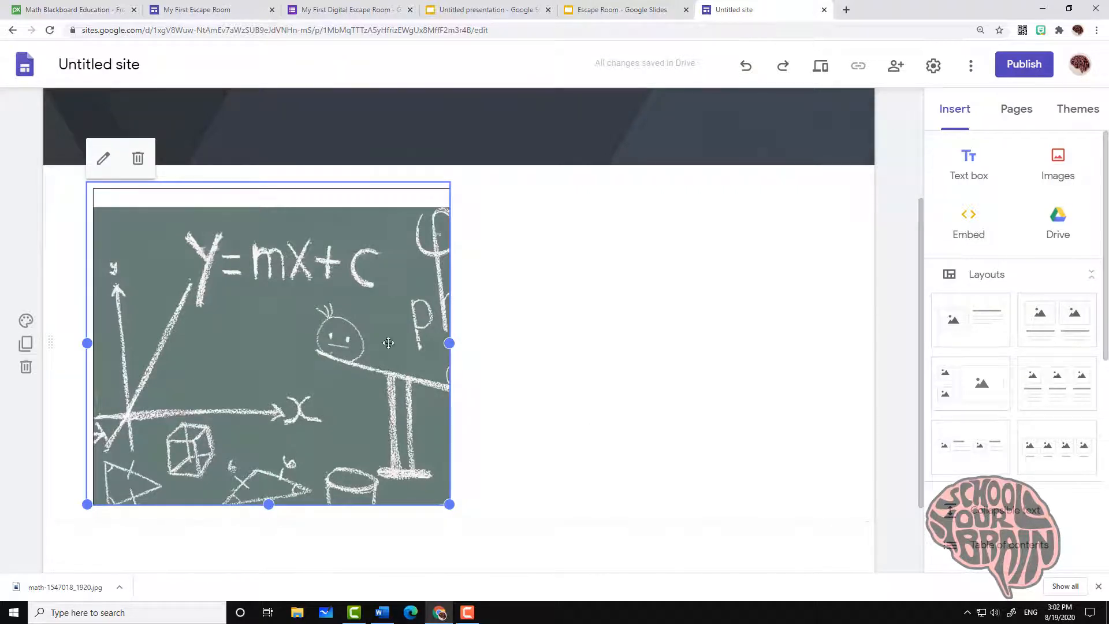
pyautogui.moveTo(450, 343); pyautogui.dragTo(835, 341)
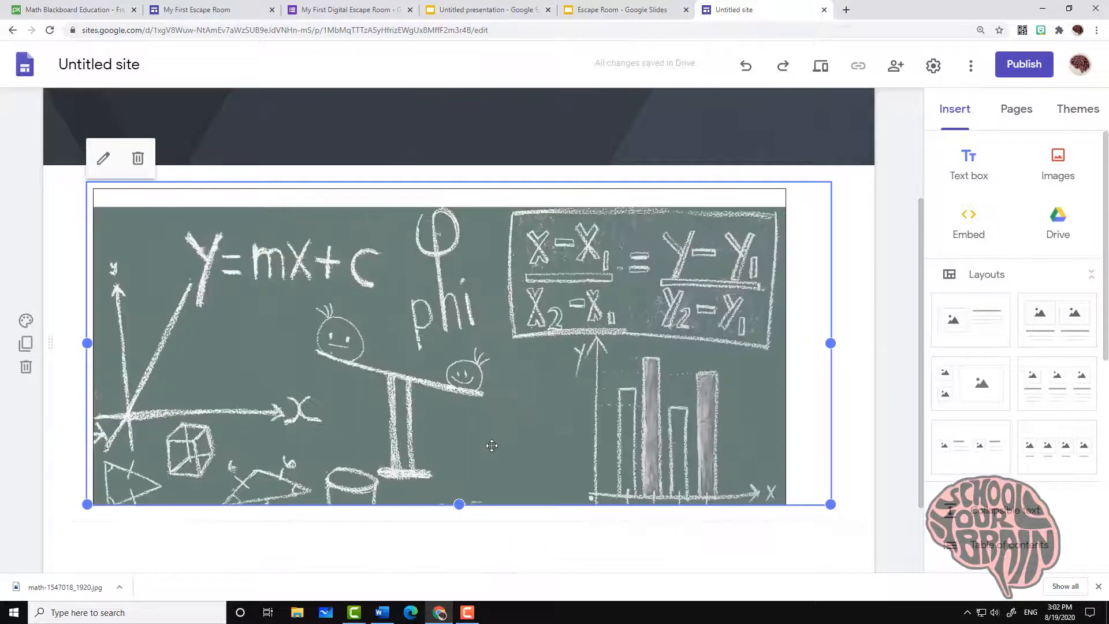
# Step: Extend the embedded presentation's height until the whole slide and its player bar fit, and preview the site
pyautogui.scroll(-1, 486, 445)
pyautogui.moveTo(463, 460); pyautogui.dragTo(499, 571)
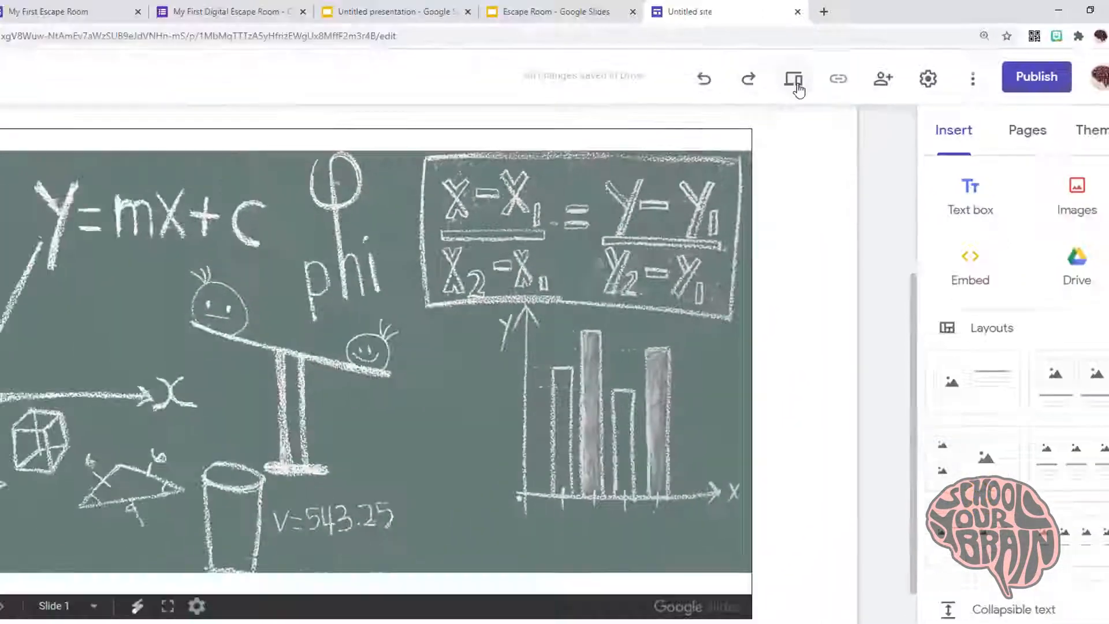
pyautogui.click(797, 87)
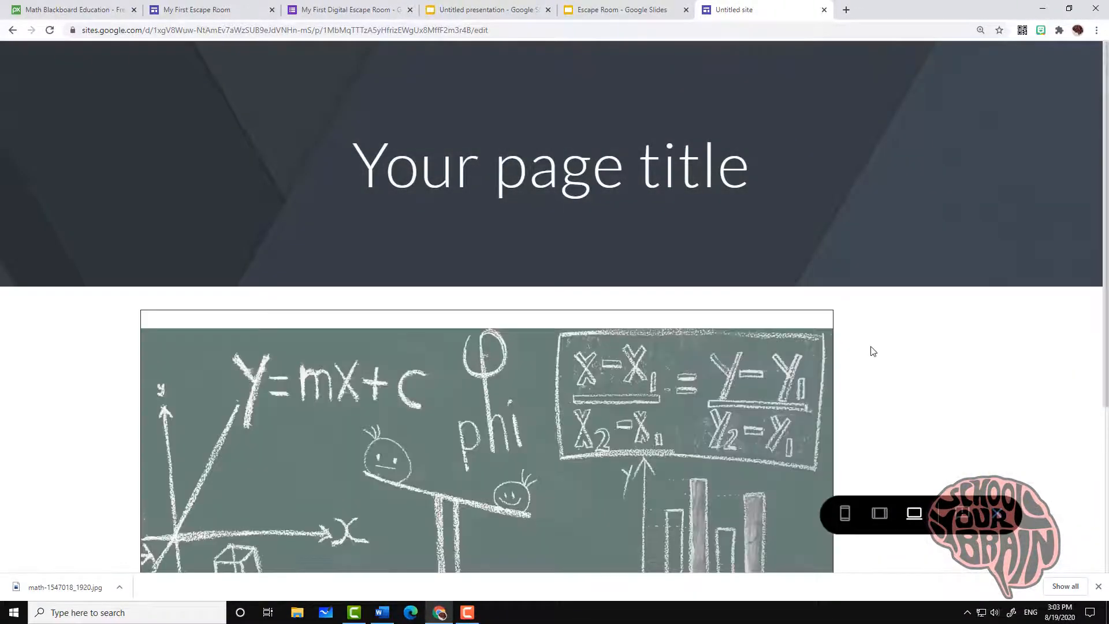
pyautogui.scroll(-4, 872, 351)
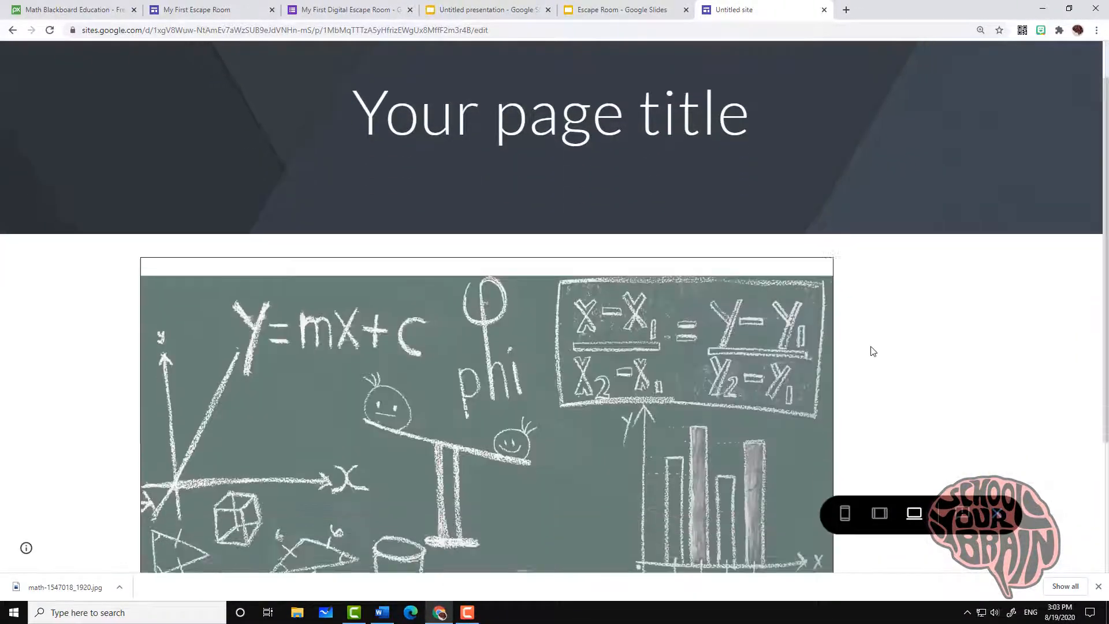
pyautogui.click(367, 385)
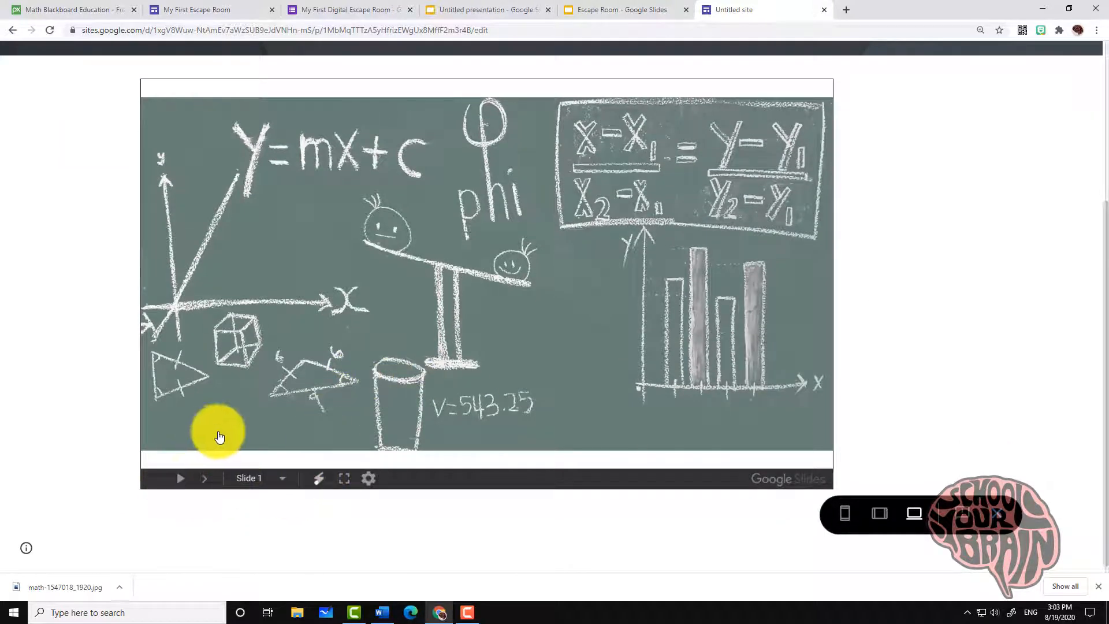
# Step: In the site preview, move between slides 1 and 2 using the embedded player's controls, and exit the preview
pyautogui.click(283, 479)
pyautogui.click(260, 448)
pyautogui.click(283, 478)
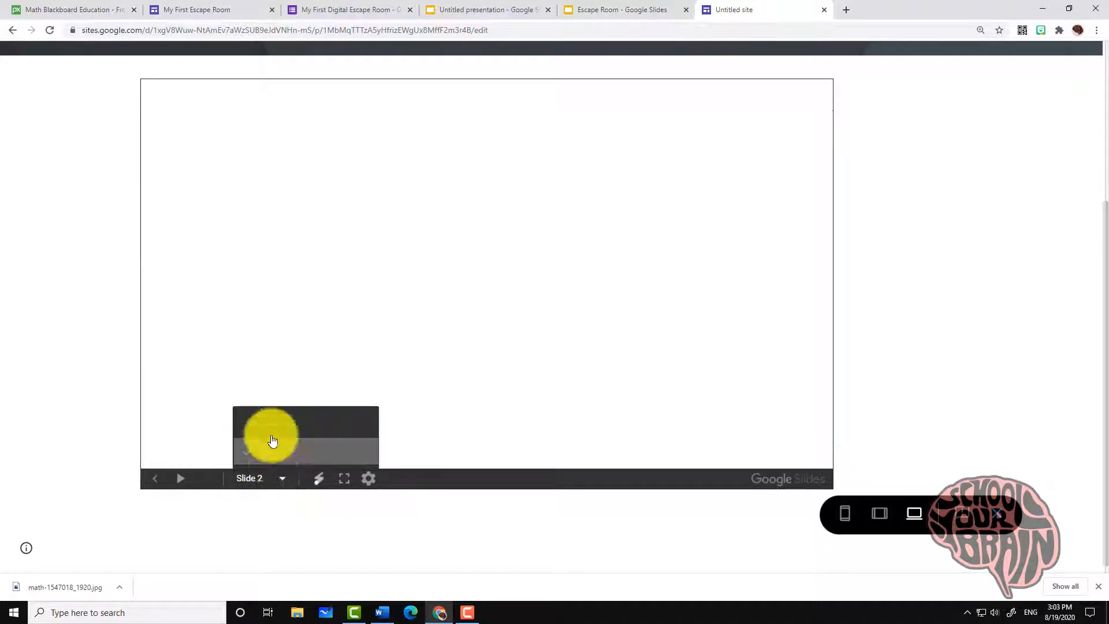
pyautogui.click(273, 441)
pyautogui.click(206, 480)
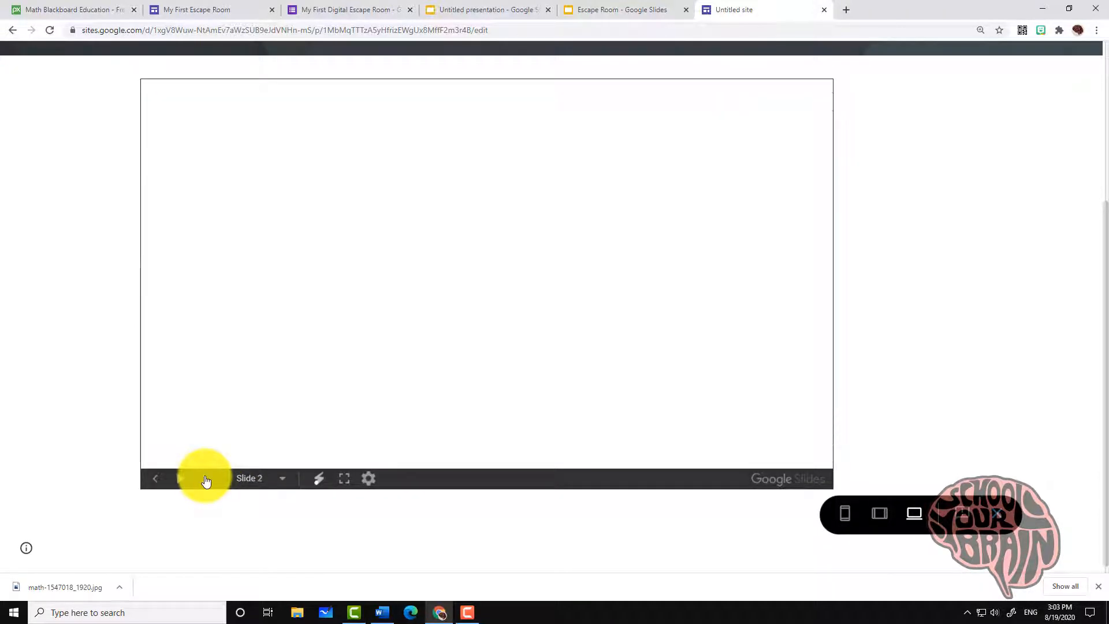
pyautogui.click(157, 477)
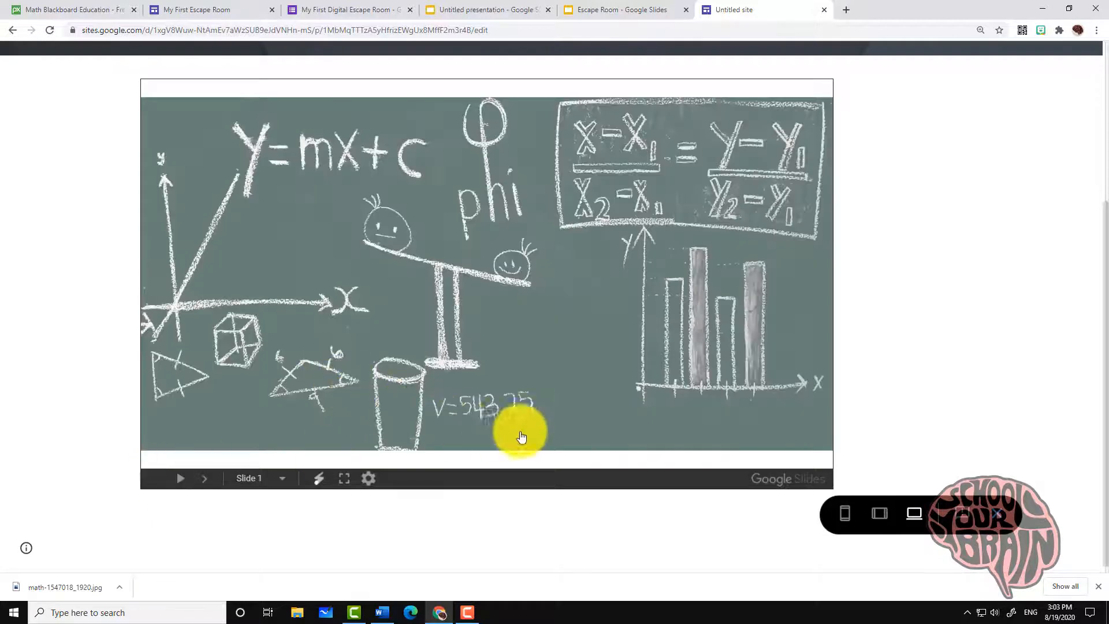
pyautogui.click(997, 515)
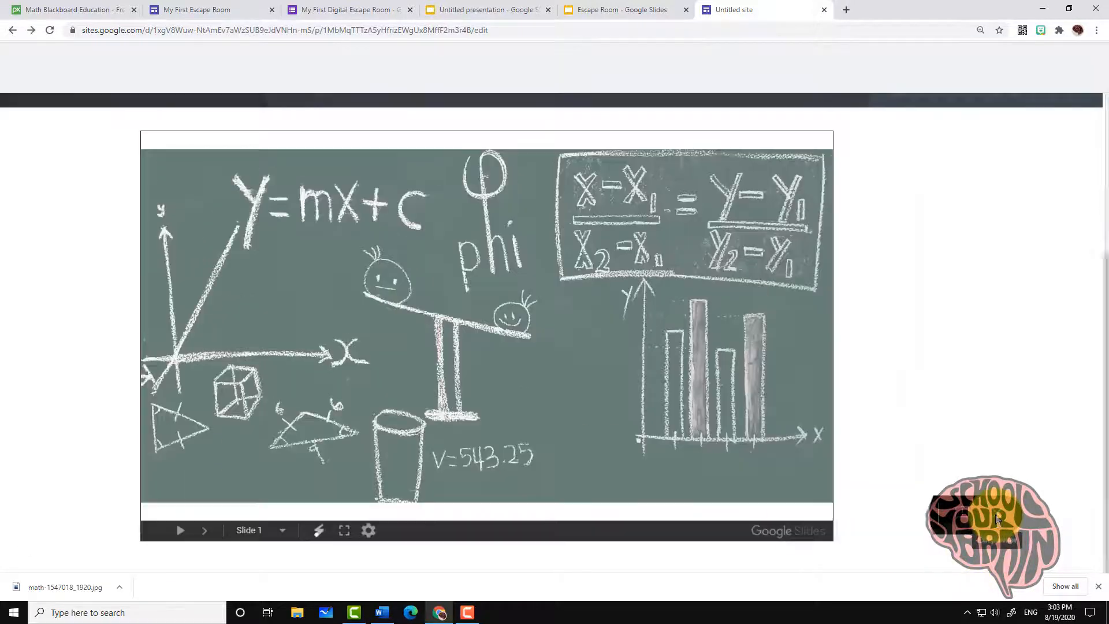
# Step: Edit the embed code to add &rm=minimal directly after delayms=3000 and save the embed
pyautogui.scroll(-1, 632, 335)
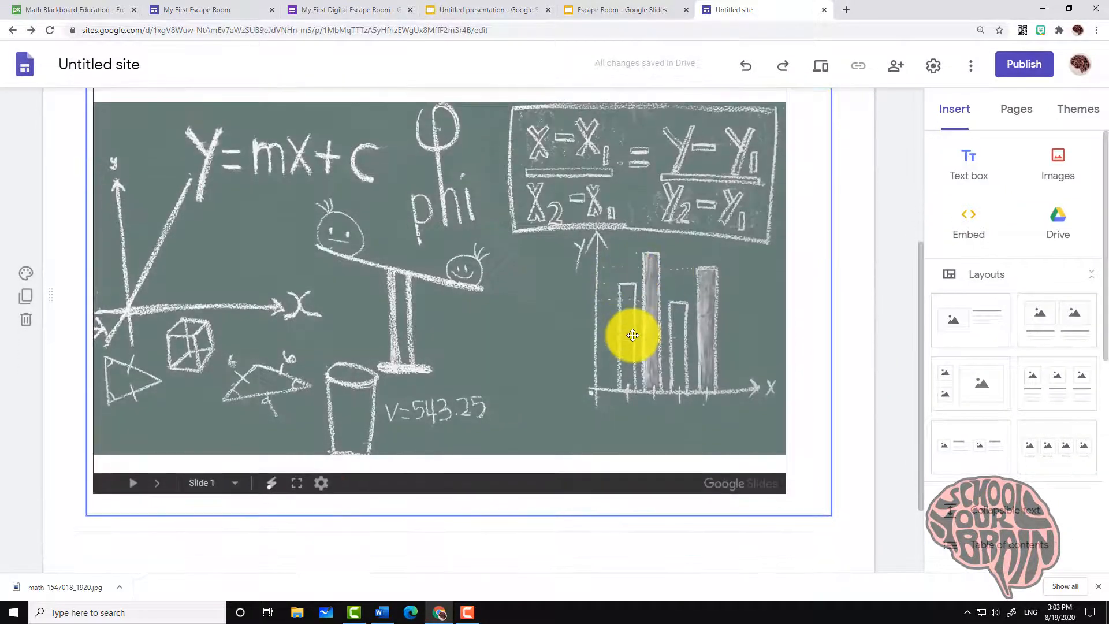
pyautogui.scroll(1, 632, 335)
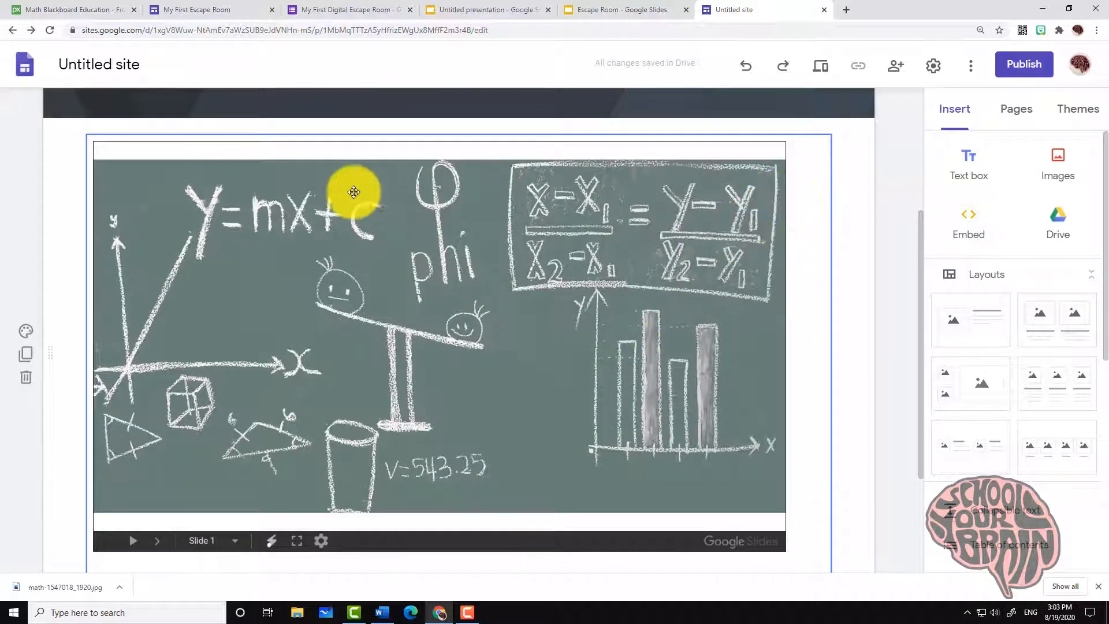
pyautogui.click(354, 192)
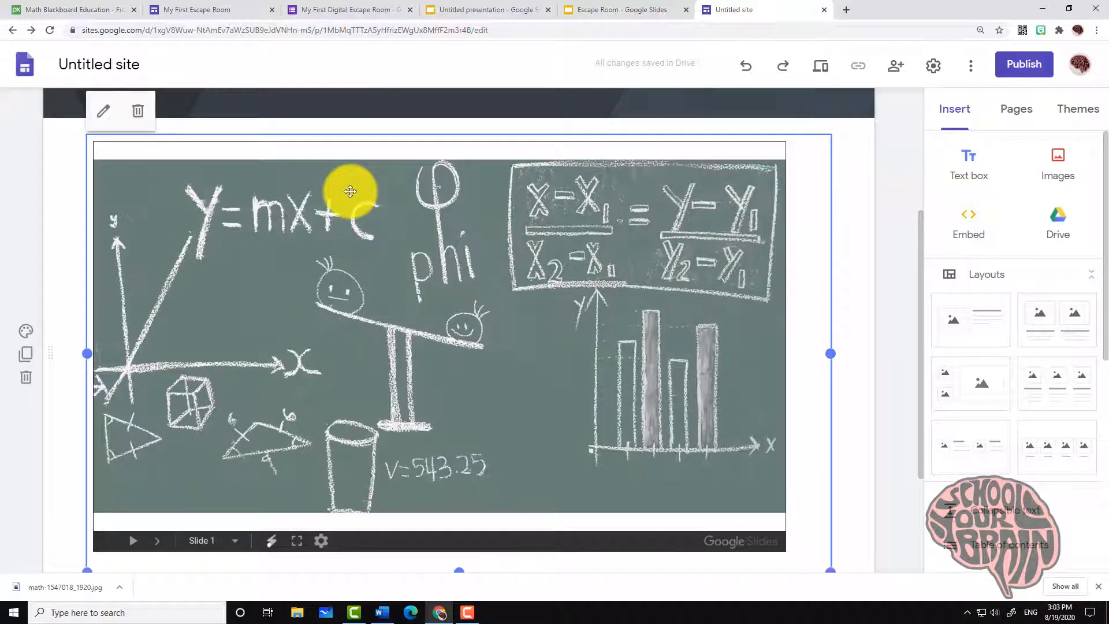
pyautogui.click(103, 111)
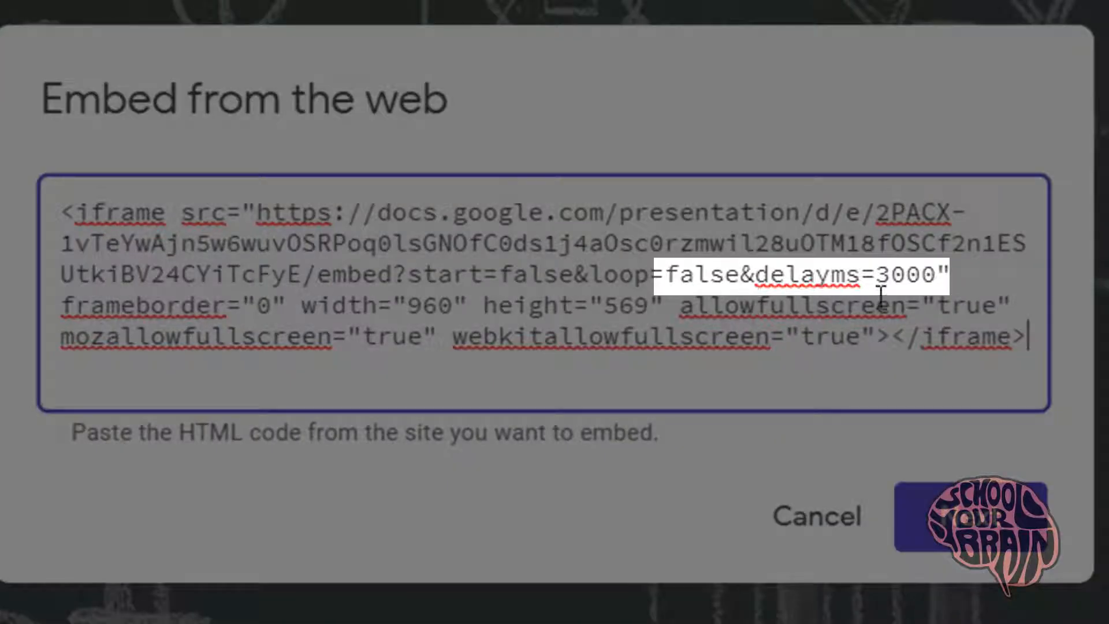
pyautogui.moveTo(937, 275)
pyautogui.mouseDown()
pyautogui.moveTo(817, 242)
pyautogui.moveTo(658, 275)
pyautogui.moveTo(789, 289)
pyautogui.moveTo(843, 276)
pyautogui.moveTo(910, 290)
pyautogui.moveTo(937, 278)
pyautogui.mouseUp()
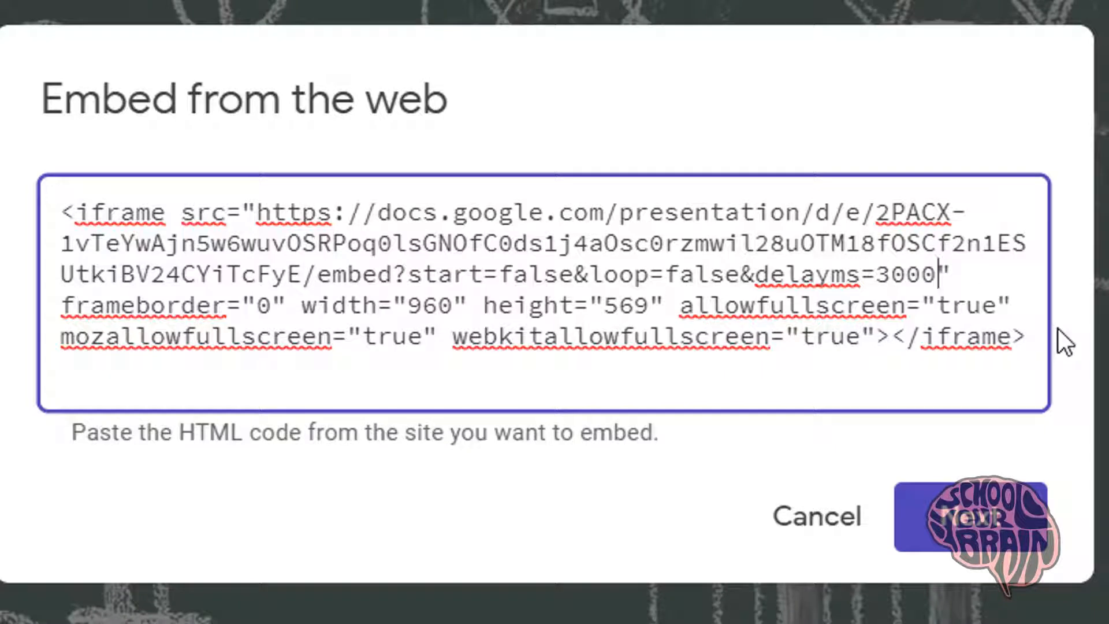
pyautogui.write('&rm=')
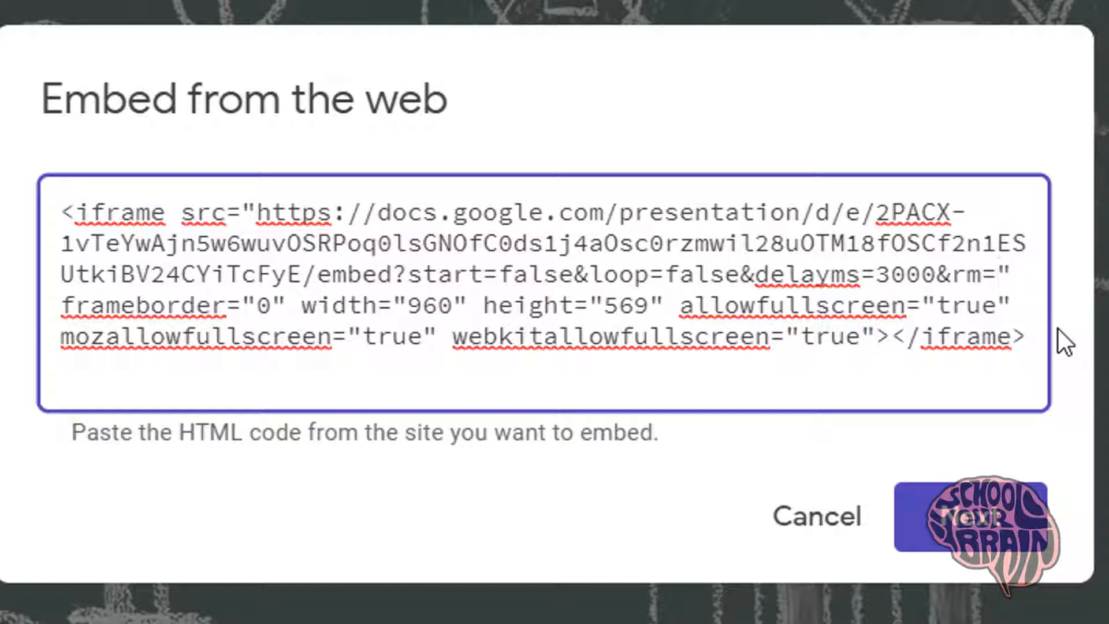
pyautogui.write('mini')
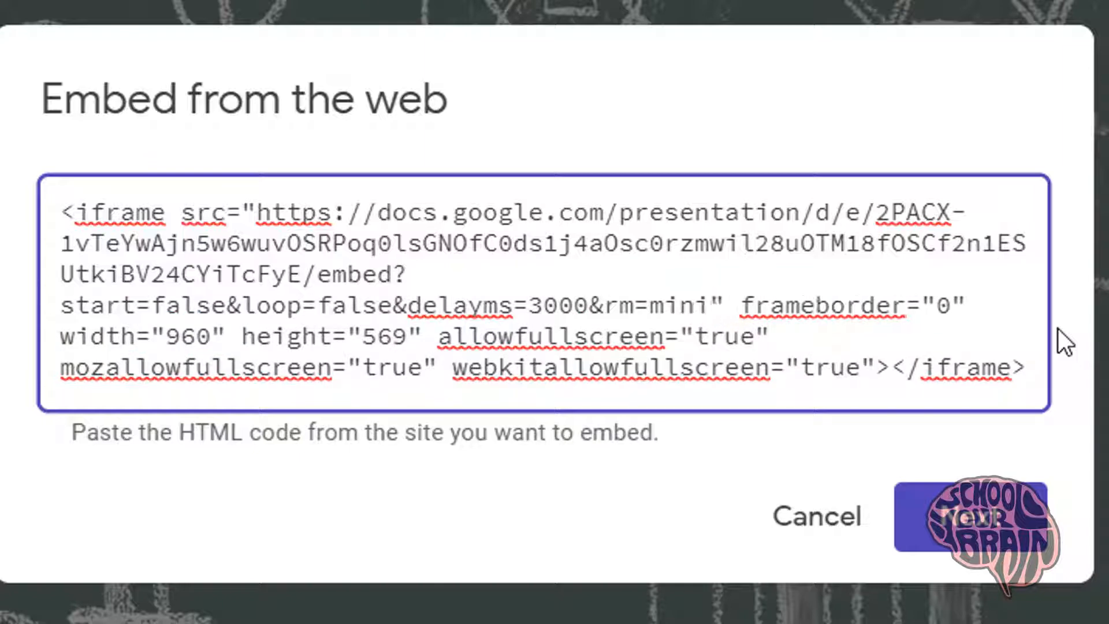
pyautogui.write('mal')
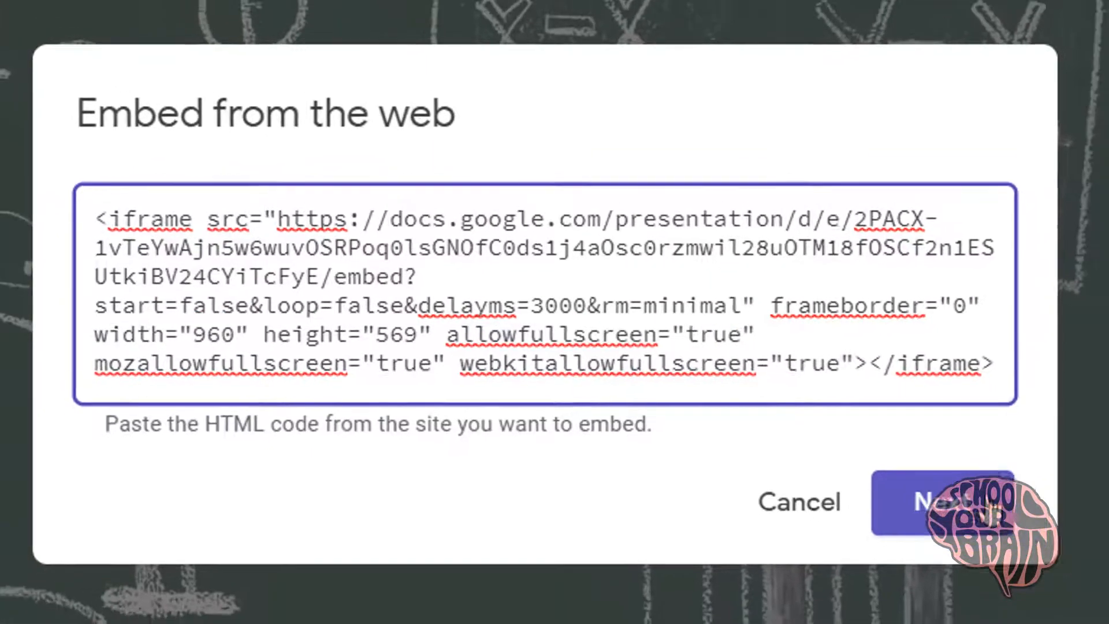
pyautogui.click(1006, 512)
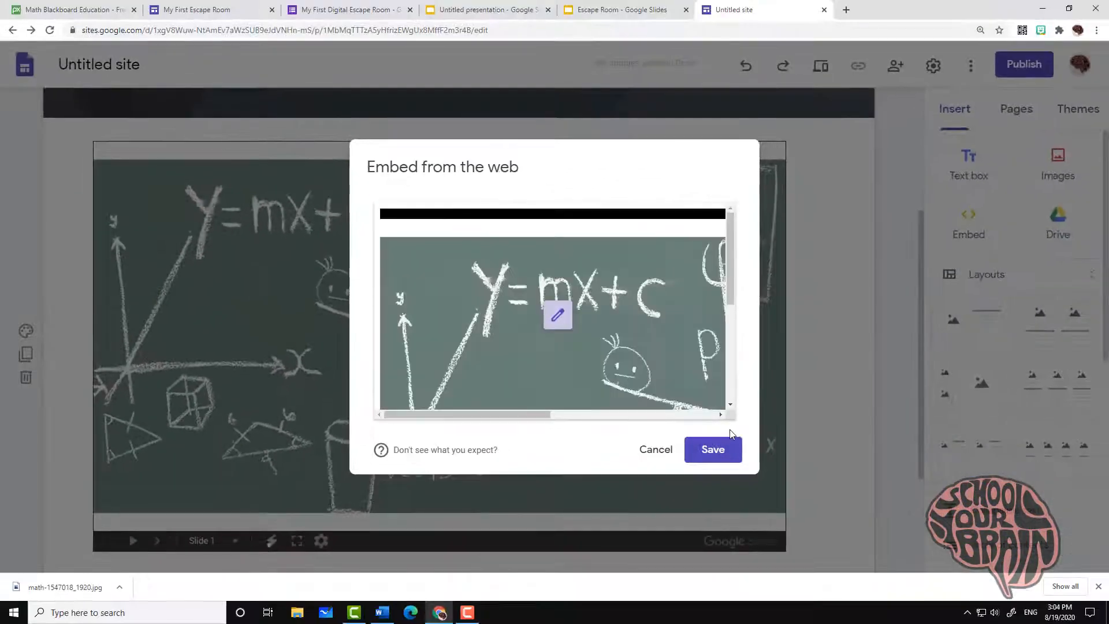
pyautogui.click(717, 450)
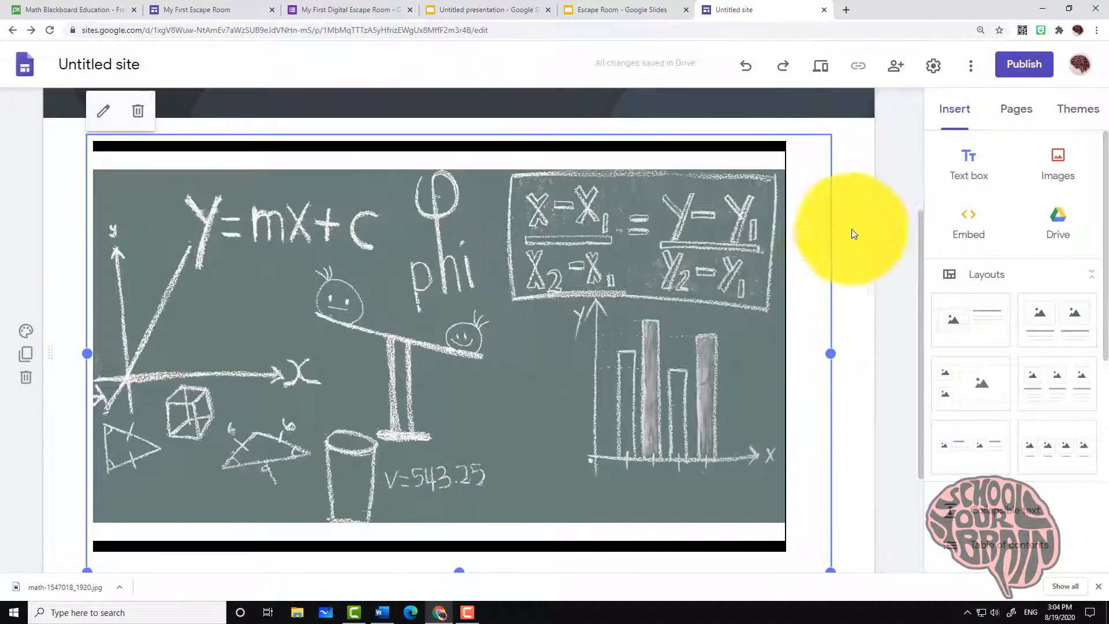
# Step: Preview the site, test the smiling face link in the embedded slide, and exit the preview
pyautogui.click(822, 71)
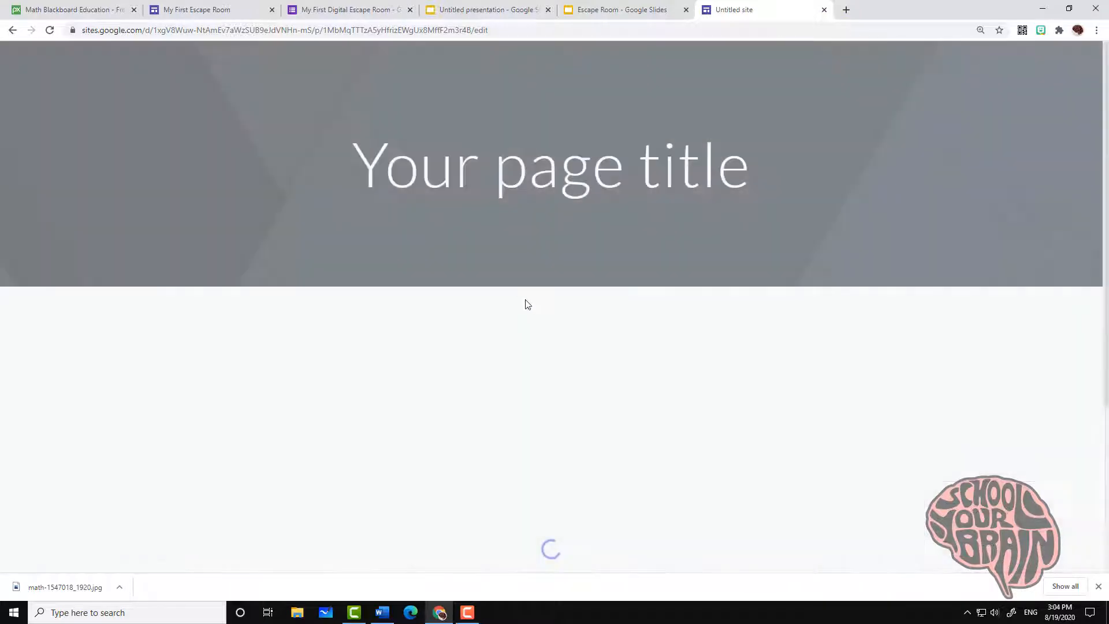
pyautogui.scroll(-3, 527, 310)
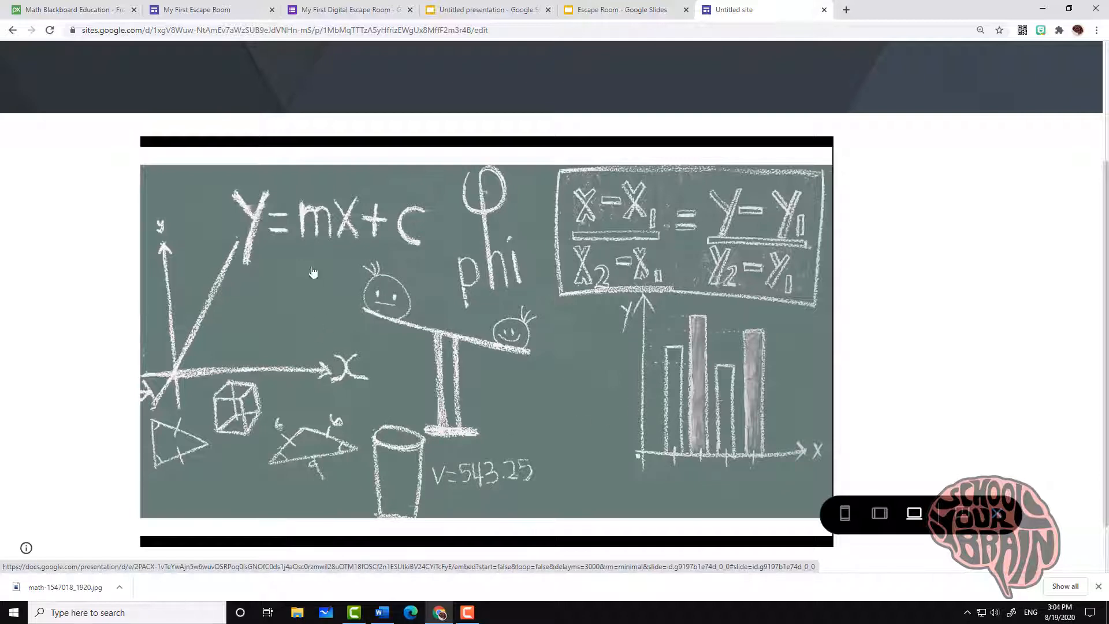
pyautogui.click(509, 336)
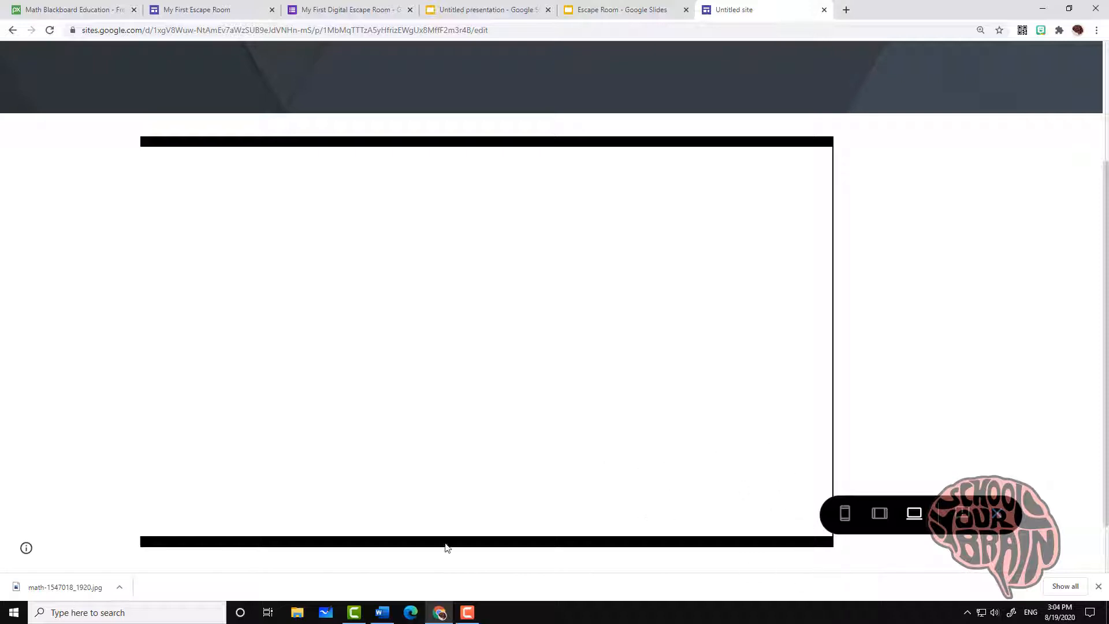
pyautogui.click(998, 514)
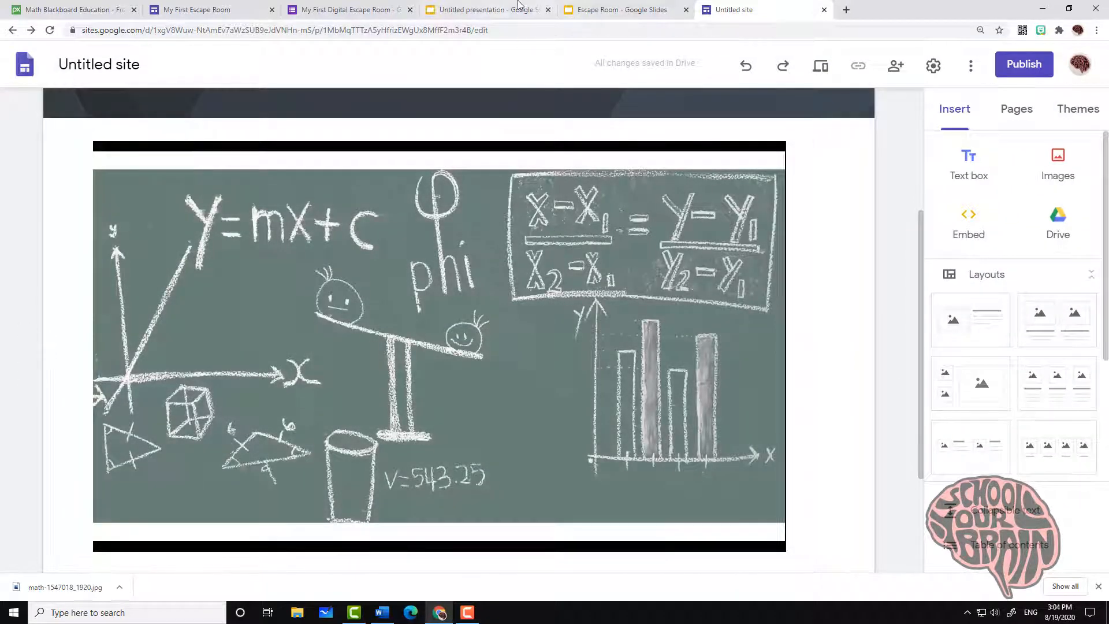
# Step: Return to the untitled Google Slides presentation, close the publishing dialog and delete the title and text placeholders from slide 2
pyautogui.click(493, 8)
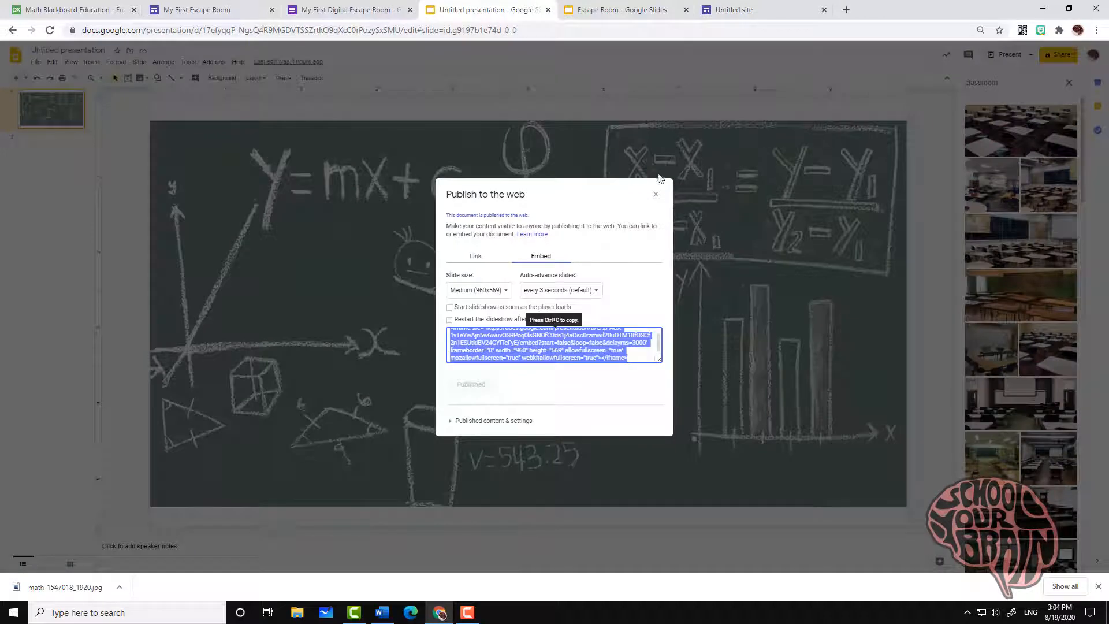
pyautogui.click(657, 198)
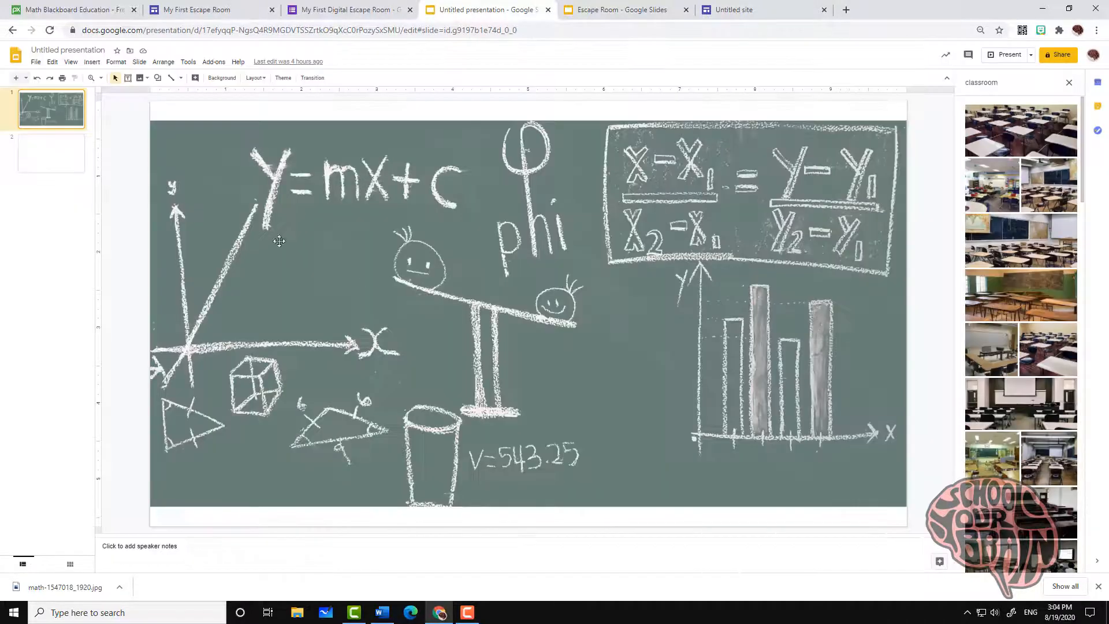
pyautogui.click(81, 172)
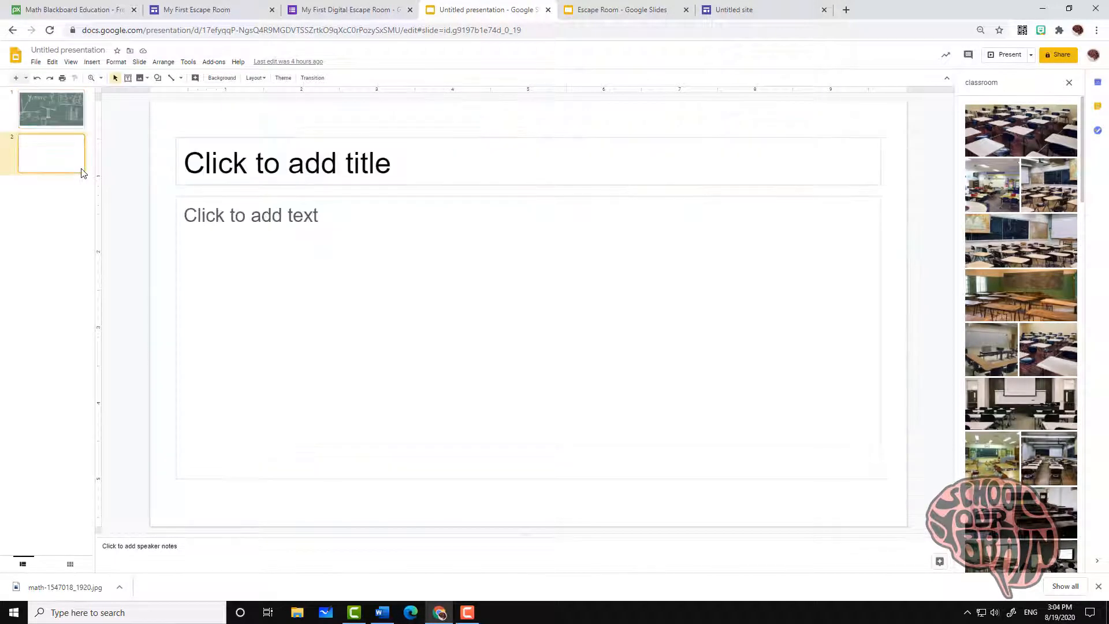
pyautogui.moveTo(387, 126); pyautogui.dragTo(500, 319)
pyautogui.press('Delete')
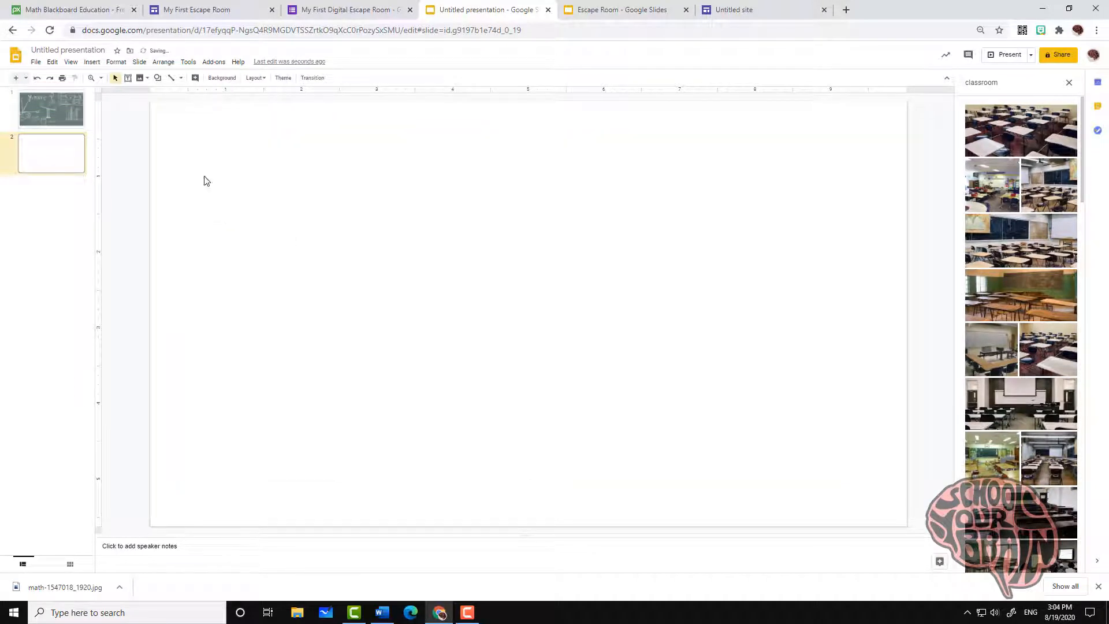
# Step: Add a text box reading "Go Back to Slide 1" near slide 2's lower-right corner and narrow it so "Slide 1" wraps together
pyautogui.click(128, 84)
pyautogui.moveTo(732, 437); pyautogui.dragTo(866, 491)
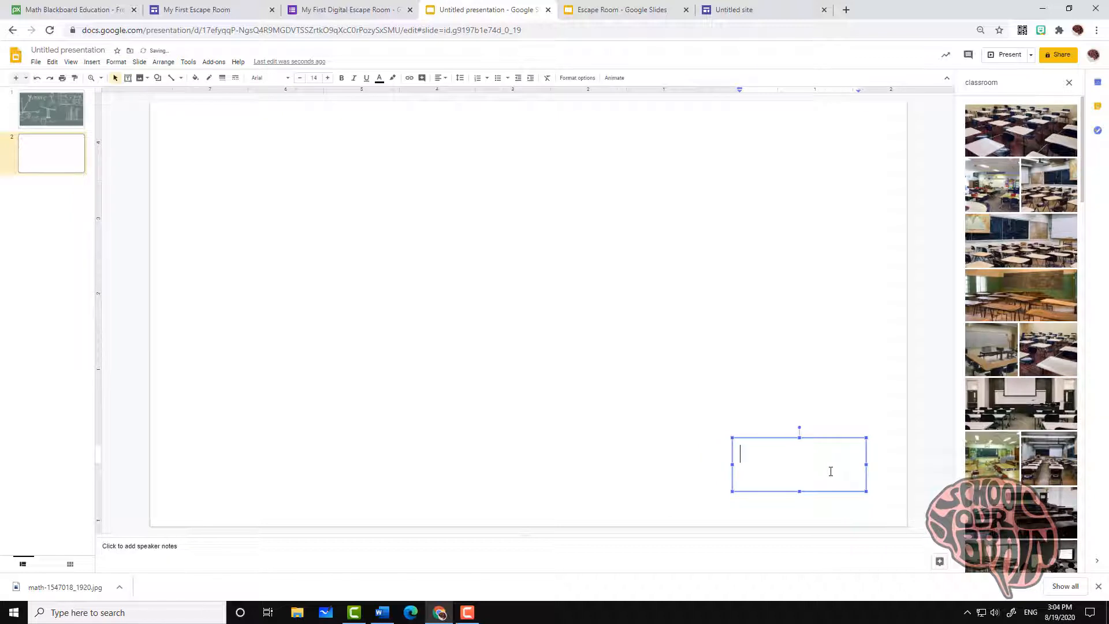
pyautogui.write('Go Back t')
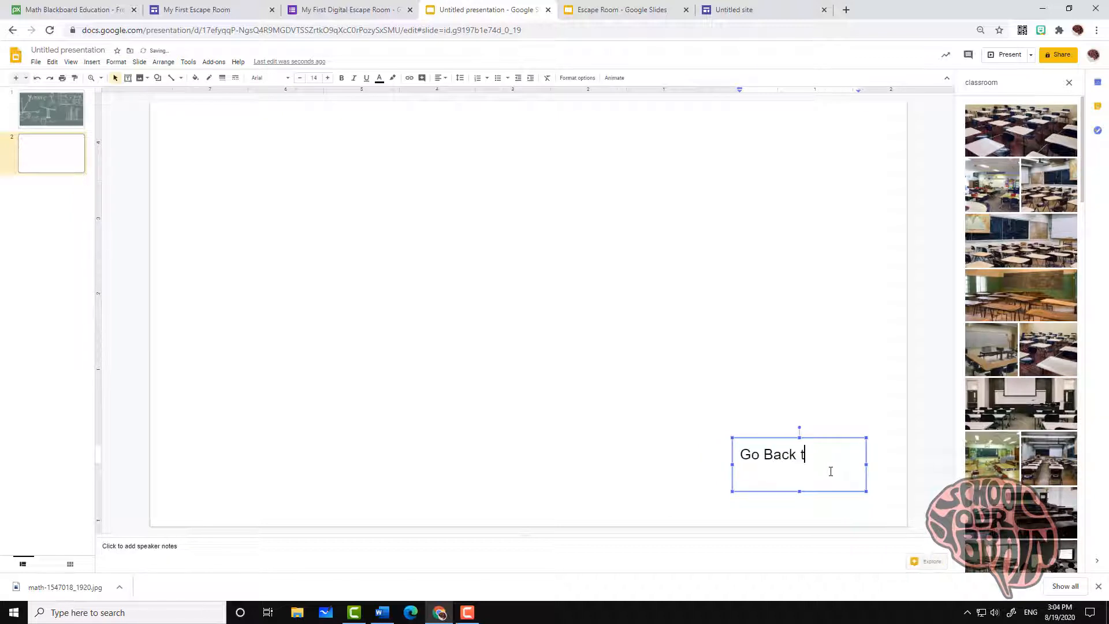
pyautogui.write('o Slide 1')
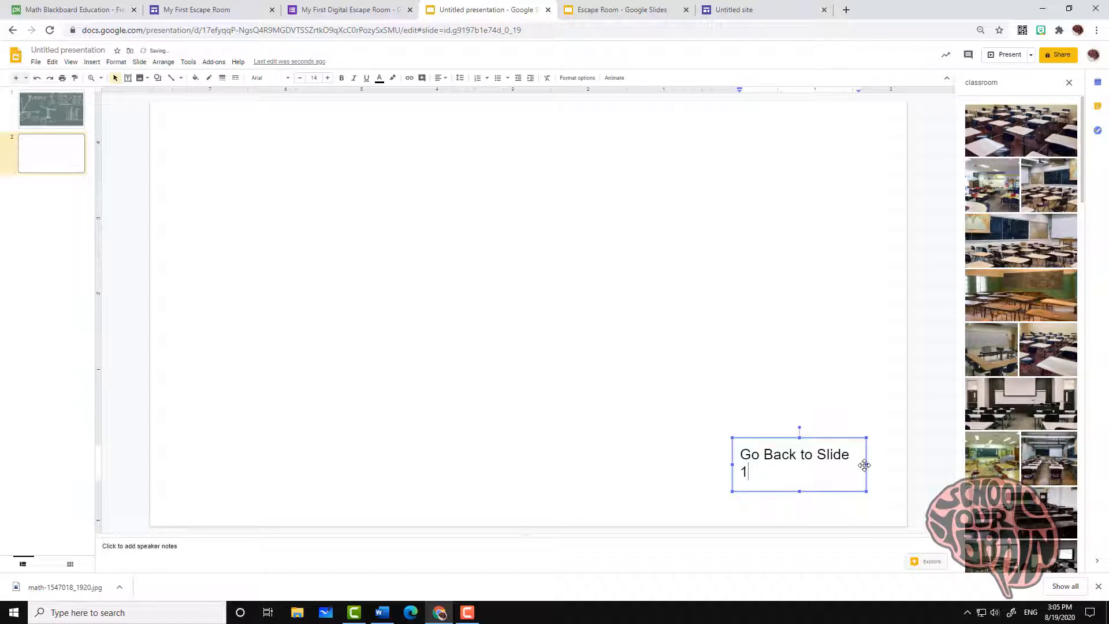
pyautogui.moveTo(865, 465); pyautogui.dragTo(824, 457)
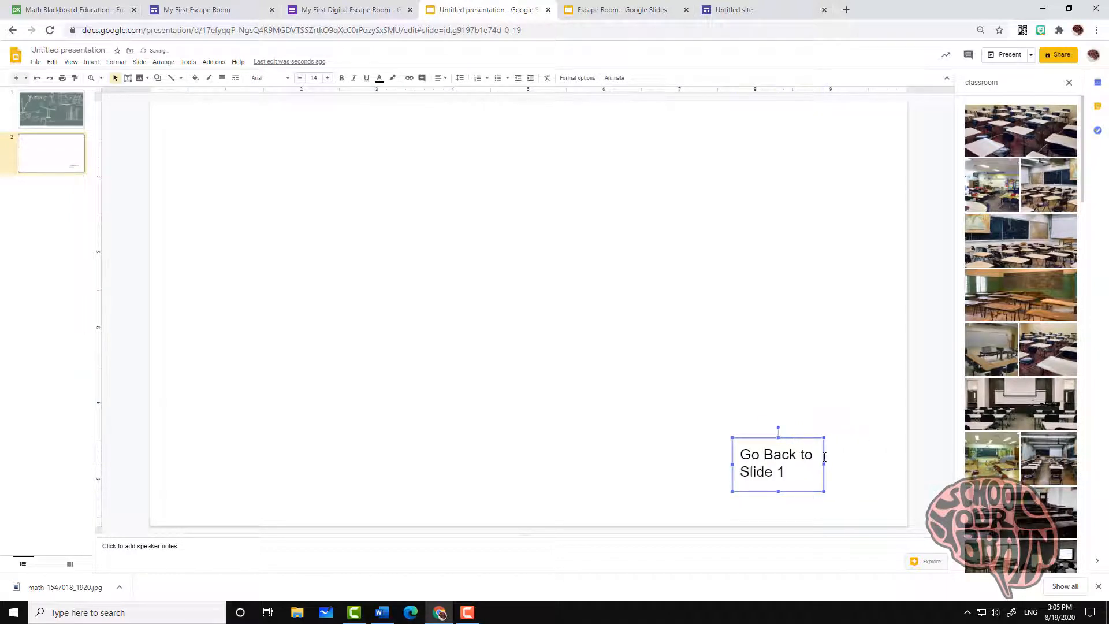
# Step: Examine the "Back To Class" button on the bookshelf slide of the Escape Room presentation, and return to the untitled presentation
pyautogui.click(632, 9)
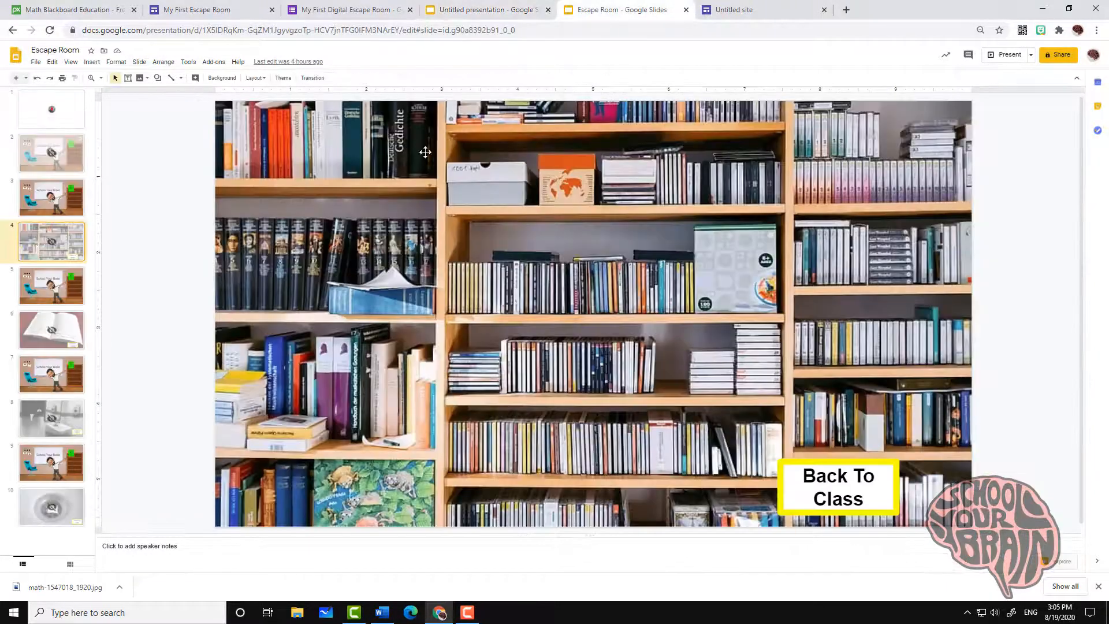
pyautogui.click(58, 202)
pyautogui.click(64, 241)
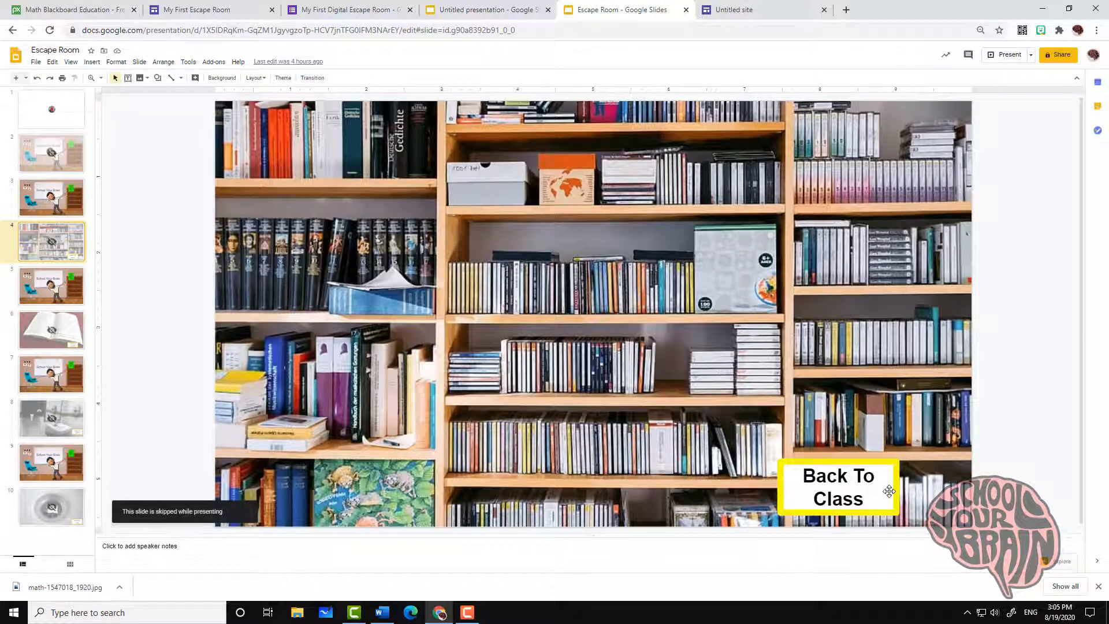
pyautogui.click(499, 8)
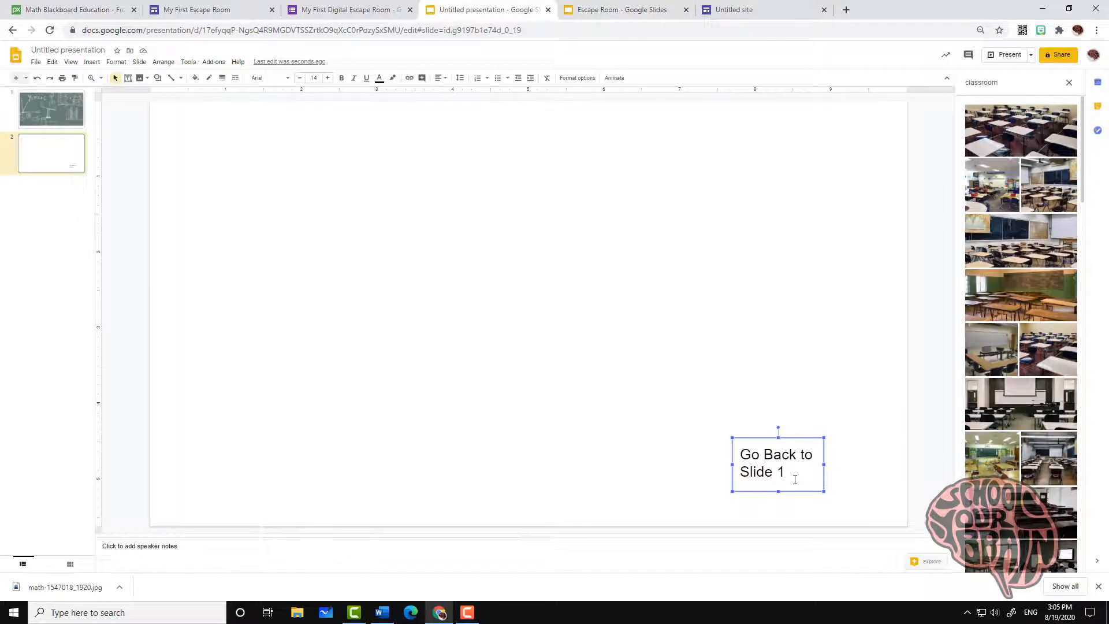
# Step: Make the "Go Back to Slide 1" text on slide 2 bold and center it horizontally within its box
pyautogui.moveTo(795, 480); pyautogui.dragTo(740, 451)
pyautogui.hotkey('ctrl', 'b')
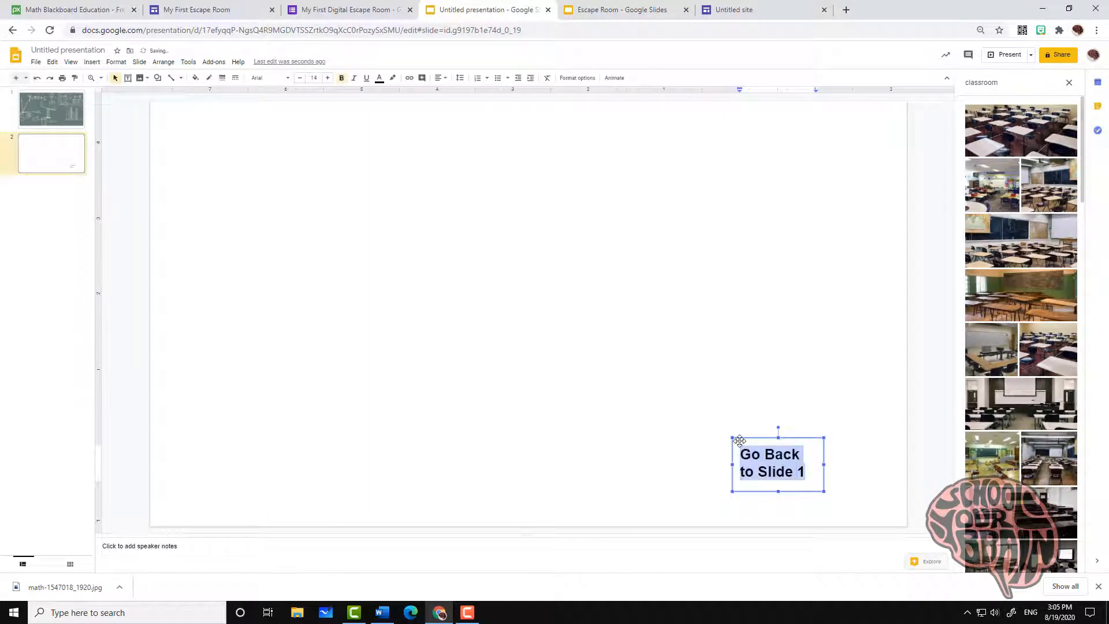
pyautogui.click(439, 81)
pyautogui.click(449, 95)
pyautogui.click(441, 82)
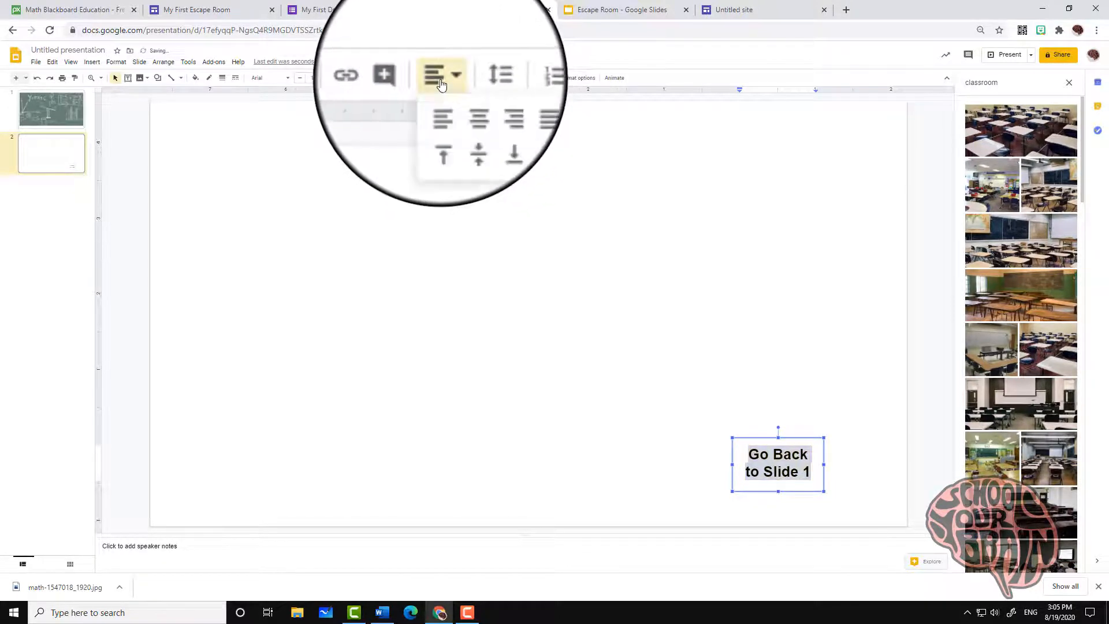
pyautogui.click(457, 110)
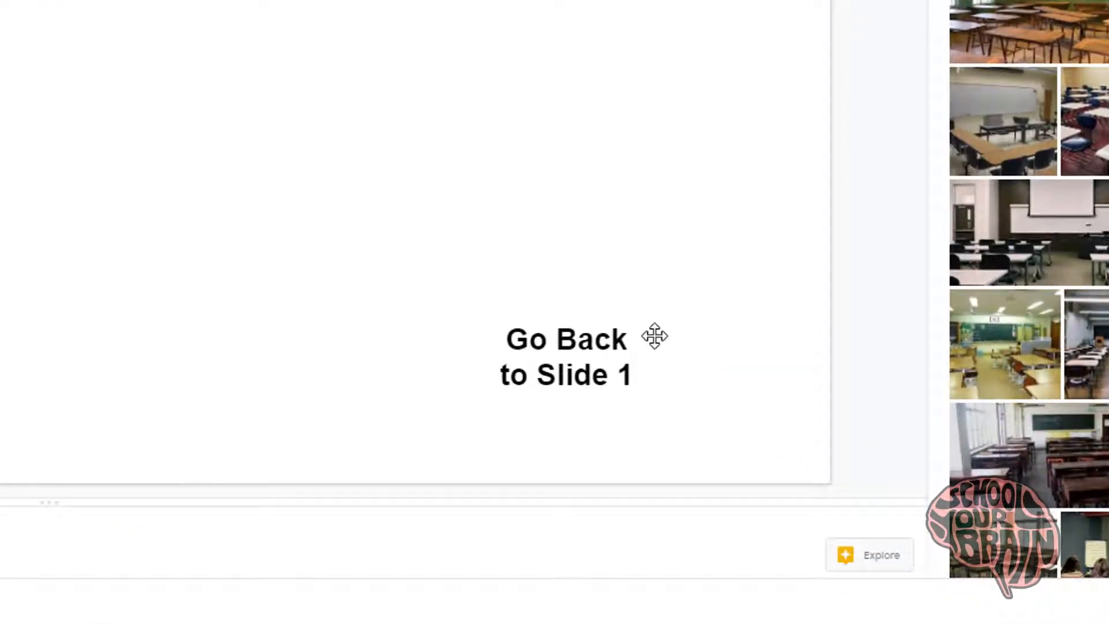
# Step: Link the "Go Back to Slide 1" text box to the First Slide of this presentation
pyautogui.rightClick(659, 338)
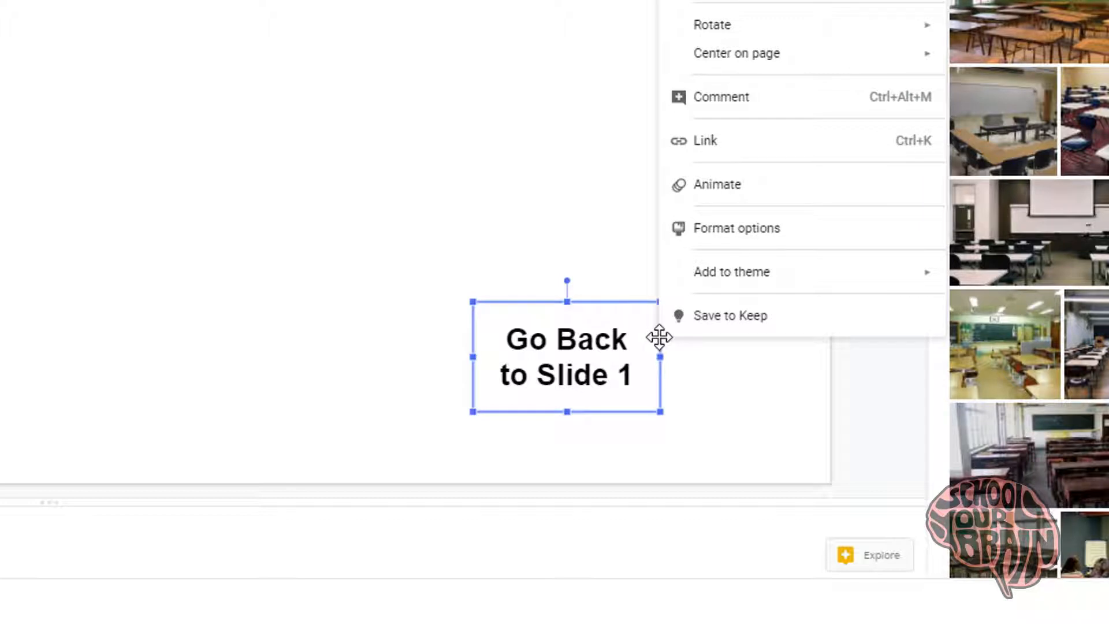
pyautogui.click(688, 144)
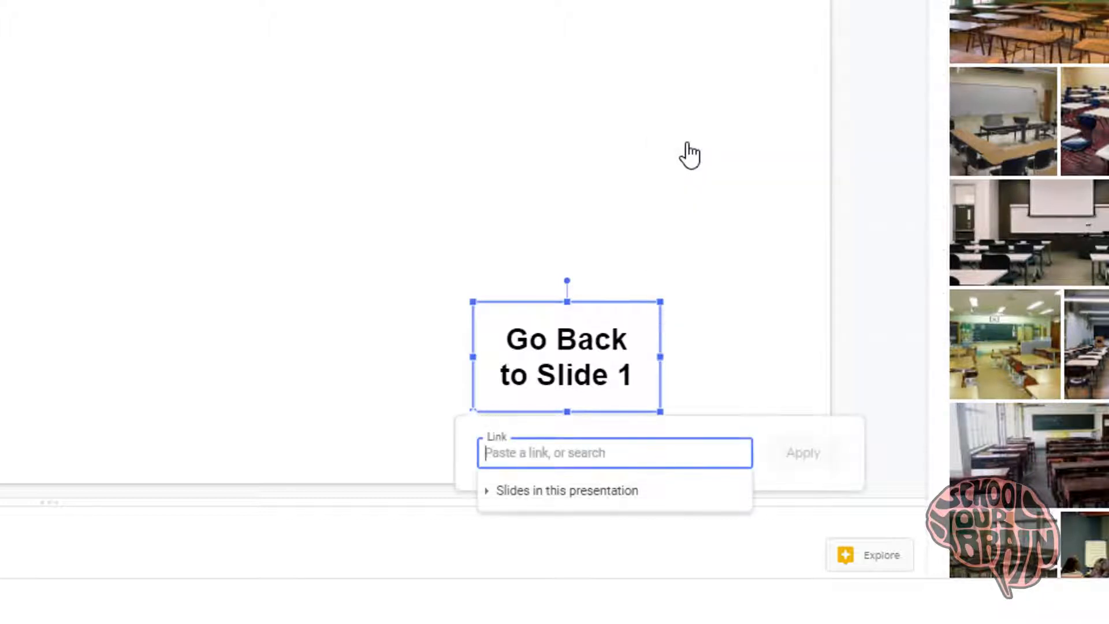
pyautogui.click(540, 489)
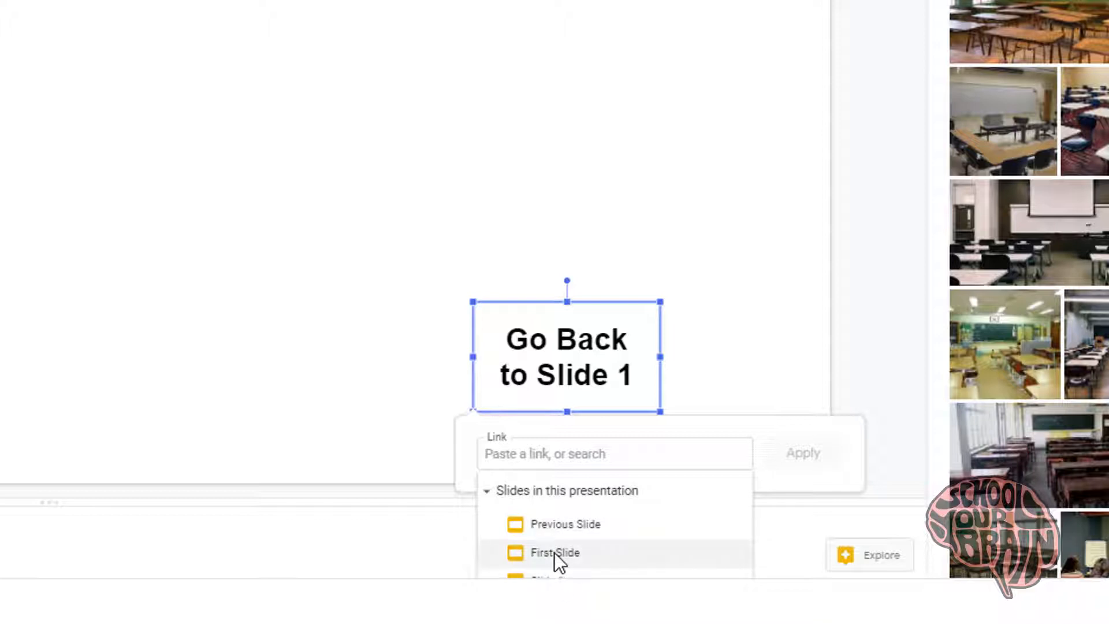
pyautogui.click(553, 552)
pyautogui.click(789, 455)
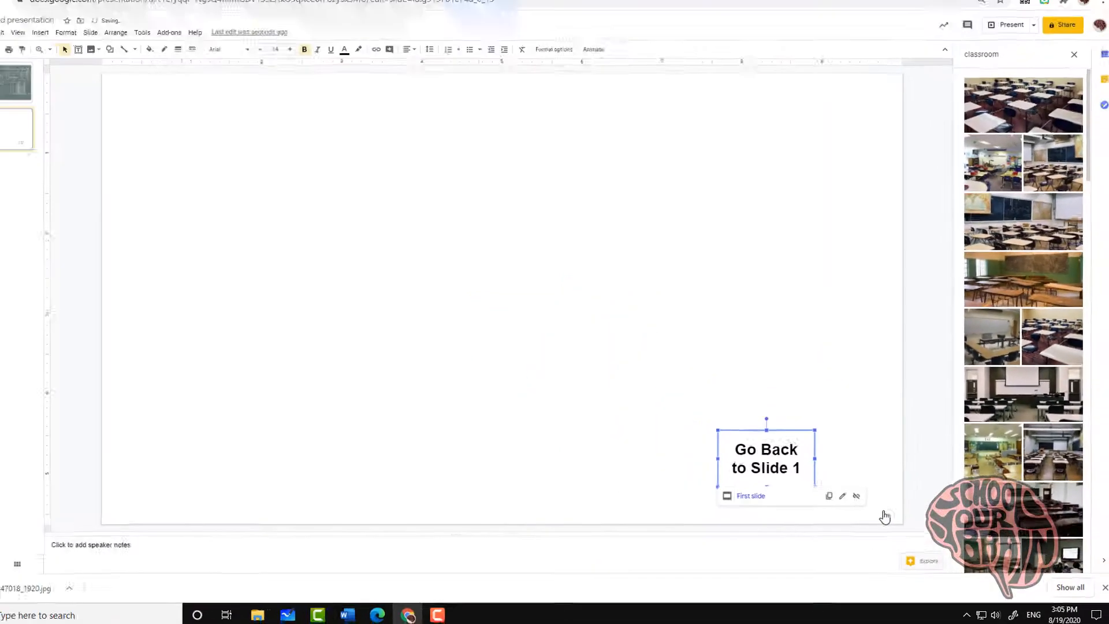
pyautogui.click(852, 418)
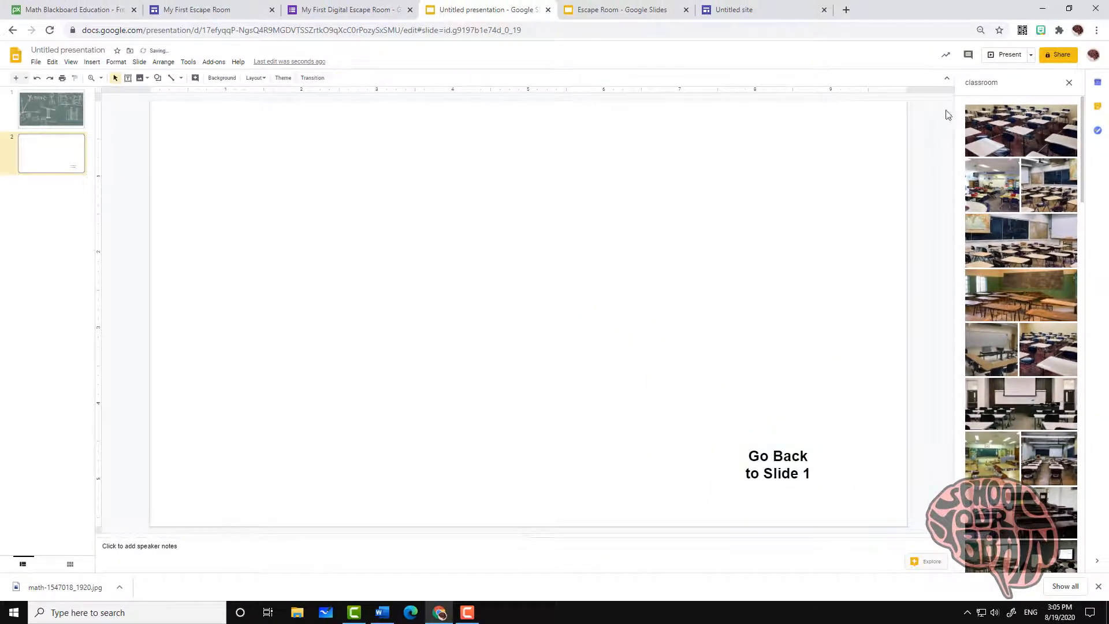
# Step: Present from slide 2, test the "Go Back to Slide 1" and smiling face links between both slides, and exit the presentation
pyautogui.click(992, 62)
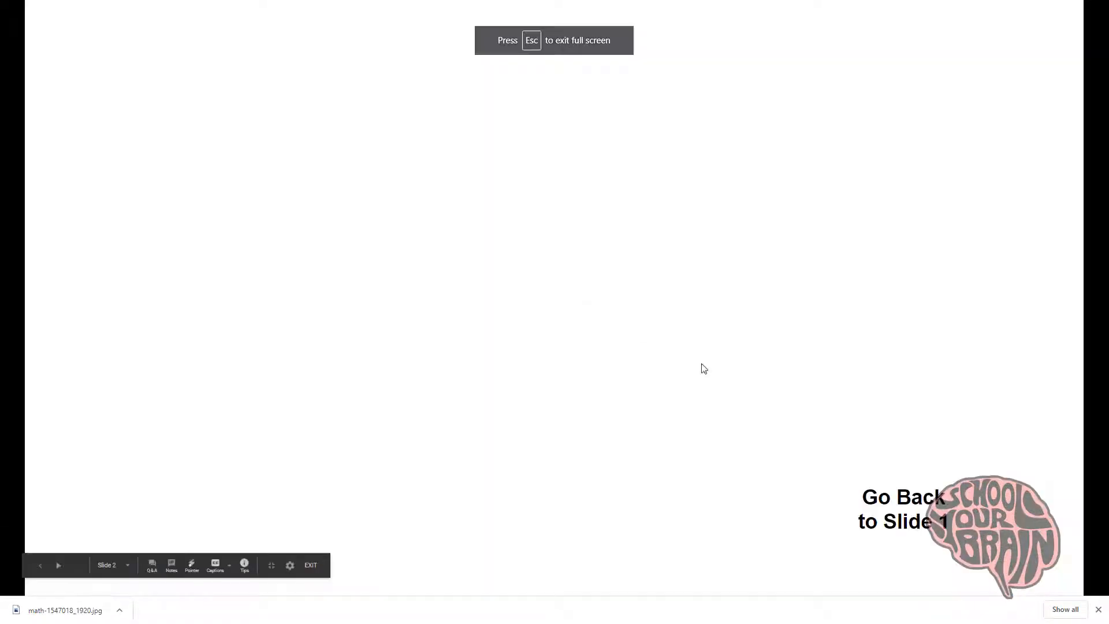
pyautogui.click(867, 503)
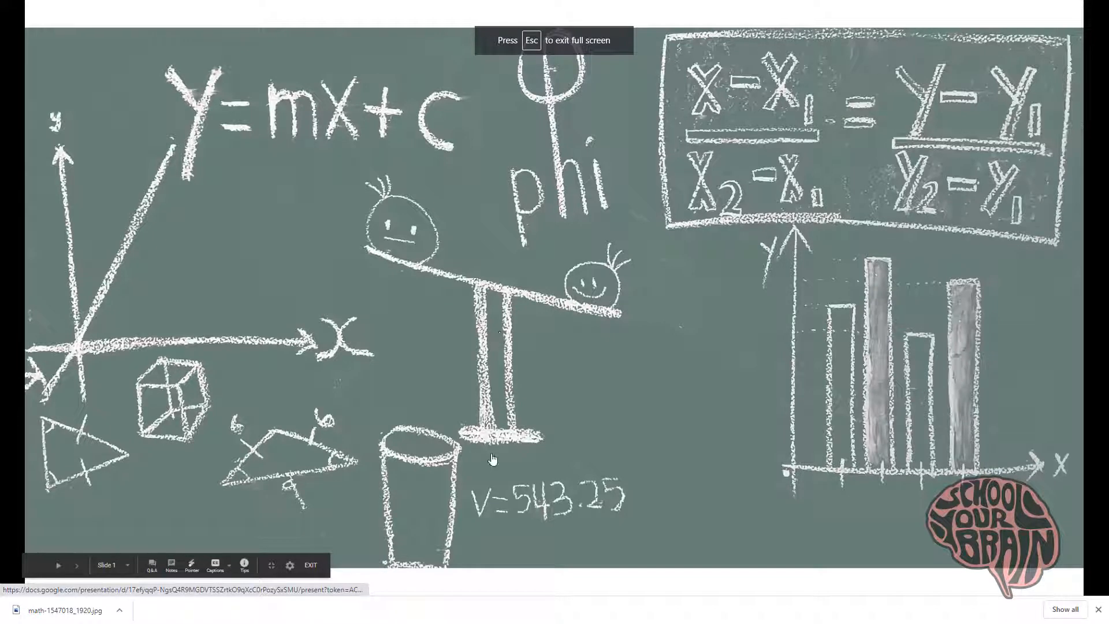
pyautogui.click(596, 281)
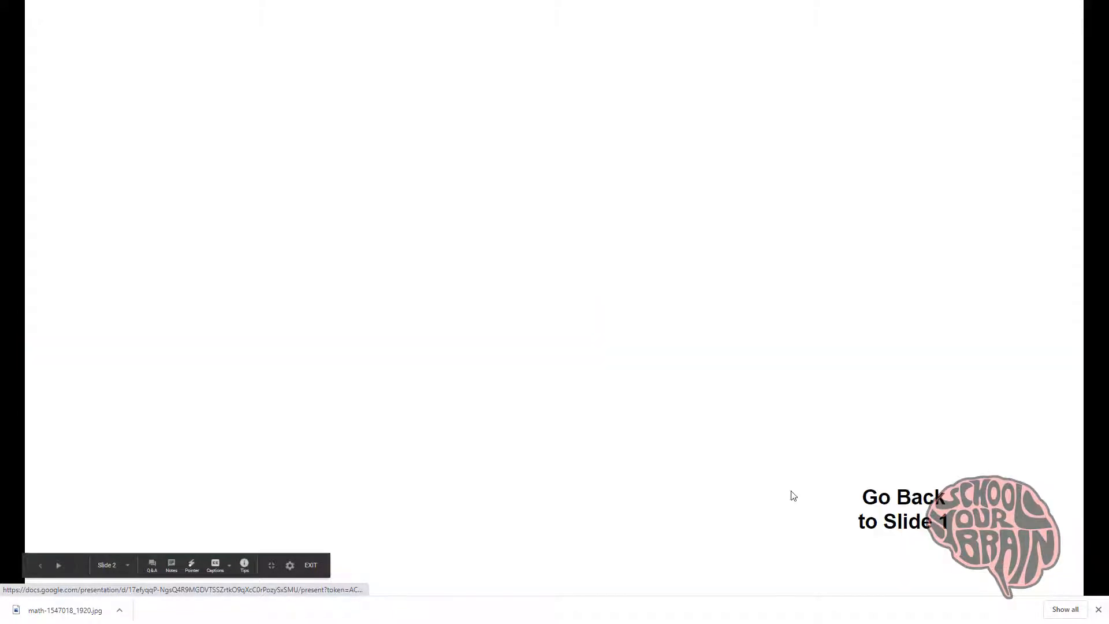
pyautogui.press('Left')
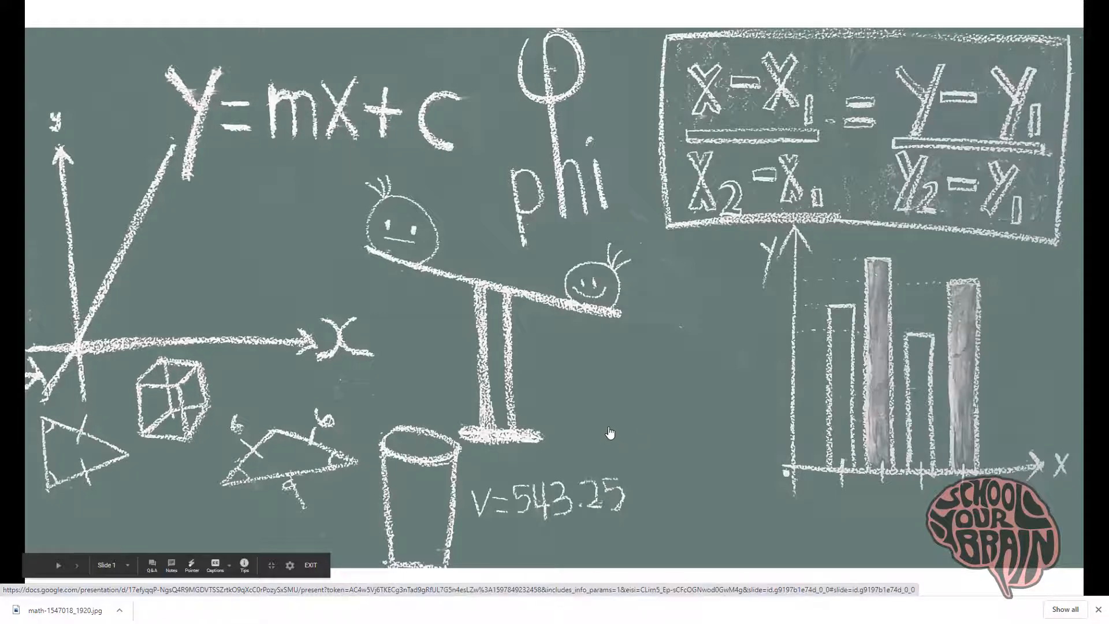
pyautogui.press('Escape')
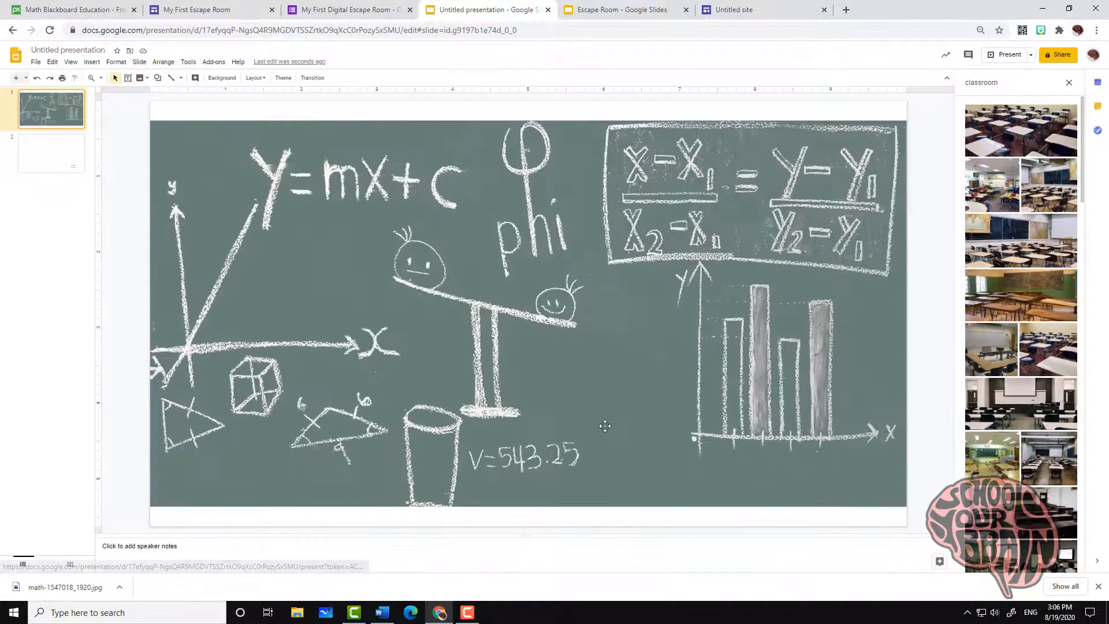
pyautogui.click(857, 472)
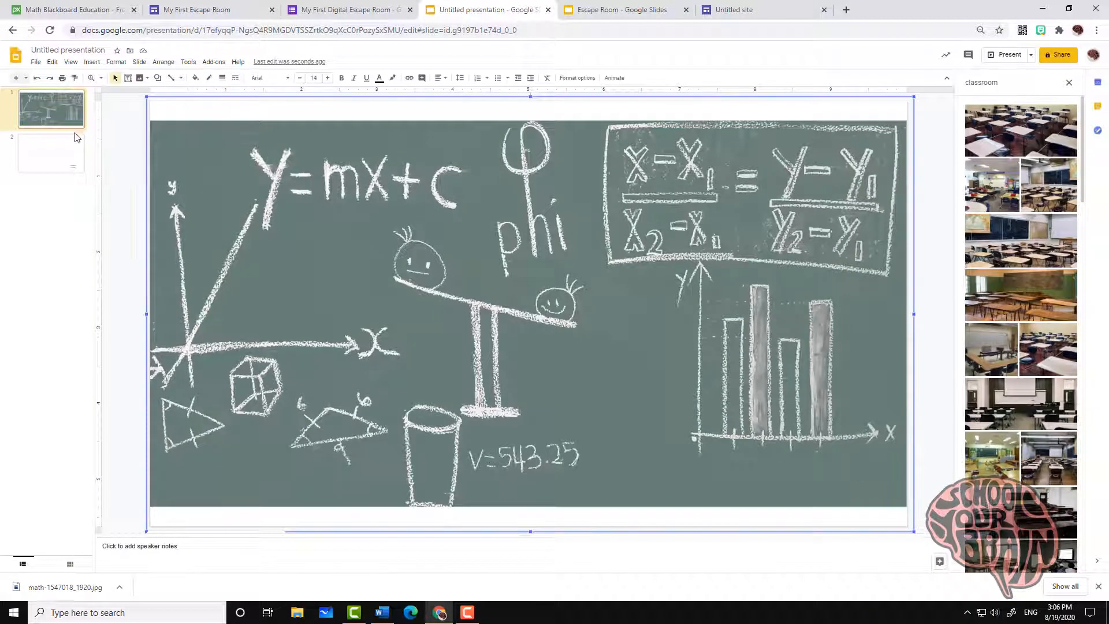
# Step: Fill the "Go Back to Slide 1" text box on slide 2 with yellow
pyautogui.click(59, 148)
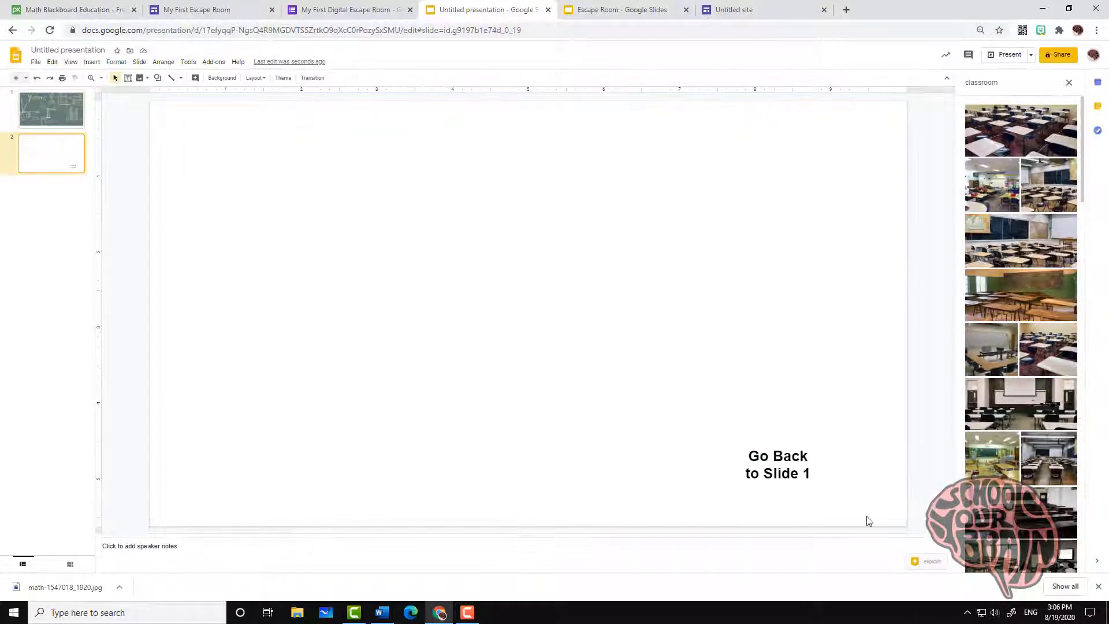
pyautogui.click(811, 453)
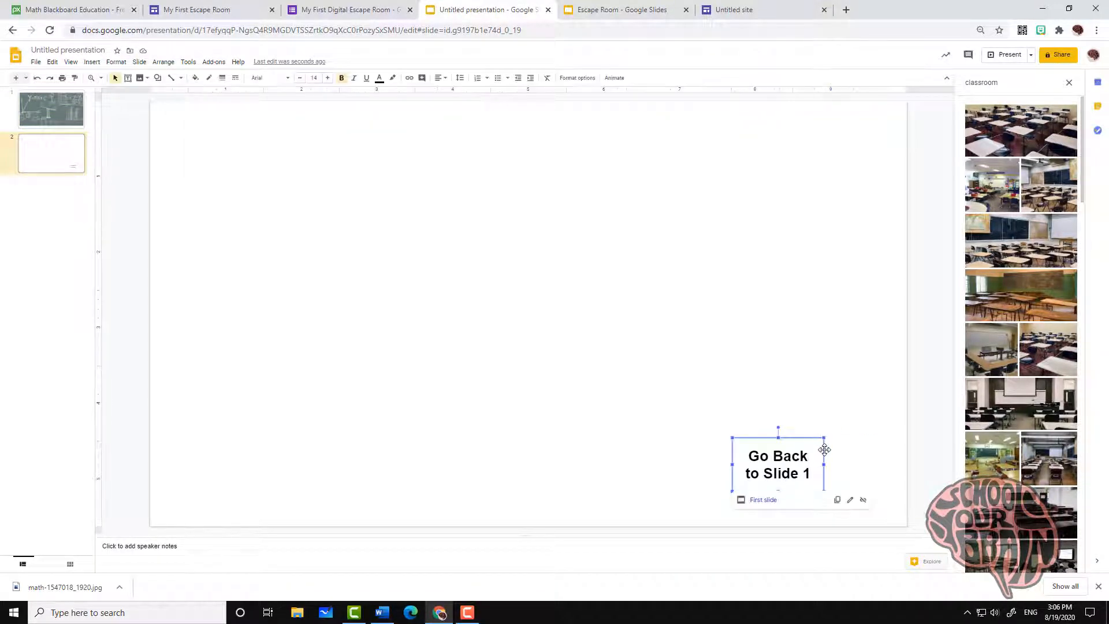
pyautogui.click(852, 465)
pyautogui.click(819, 451)
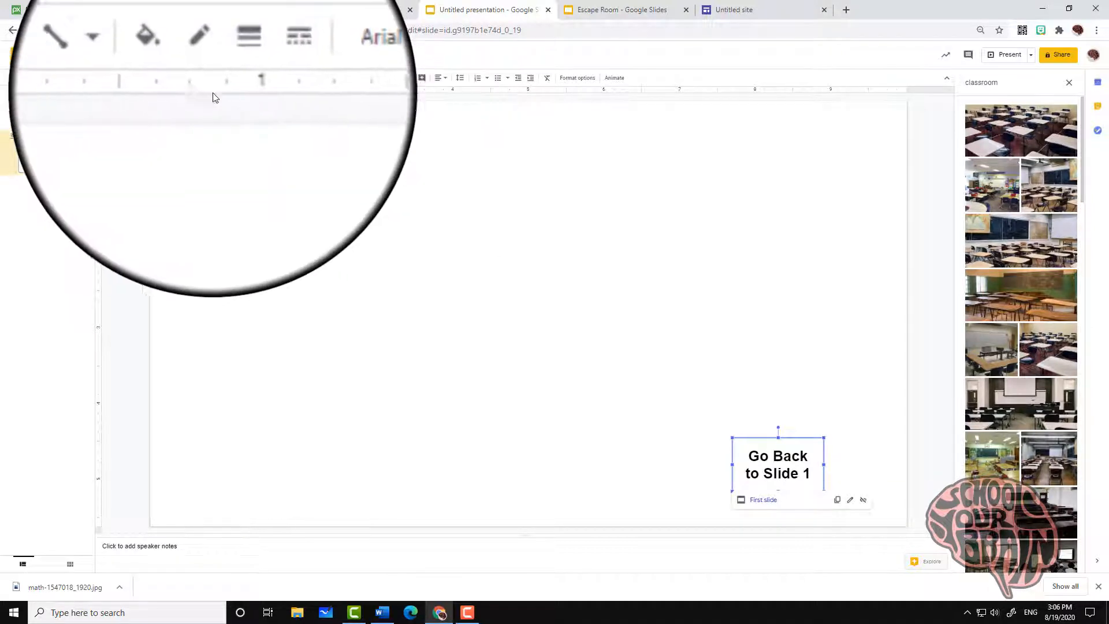
pyautogui.click(197, 84)
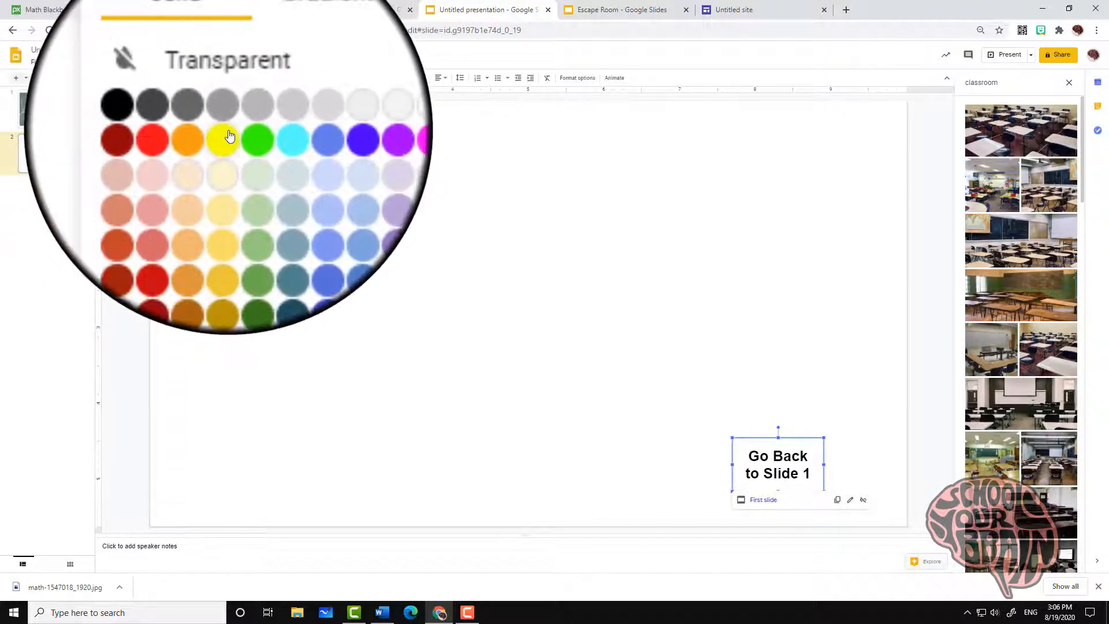
pyautogui.click(229, 136)
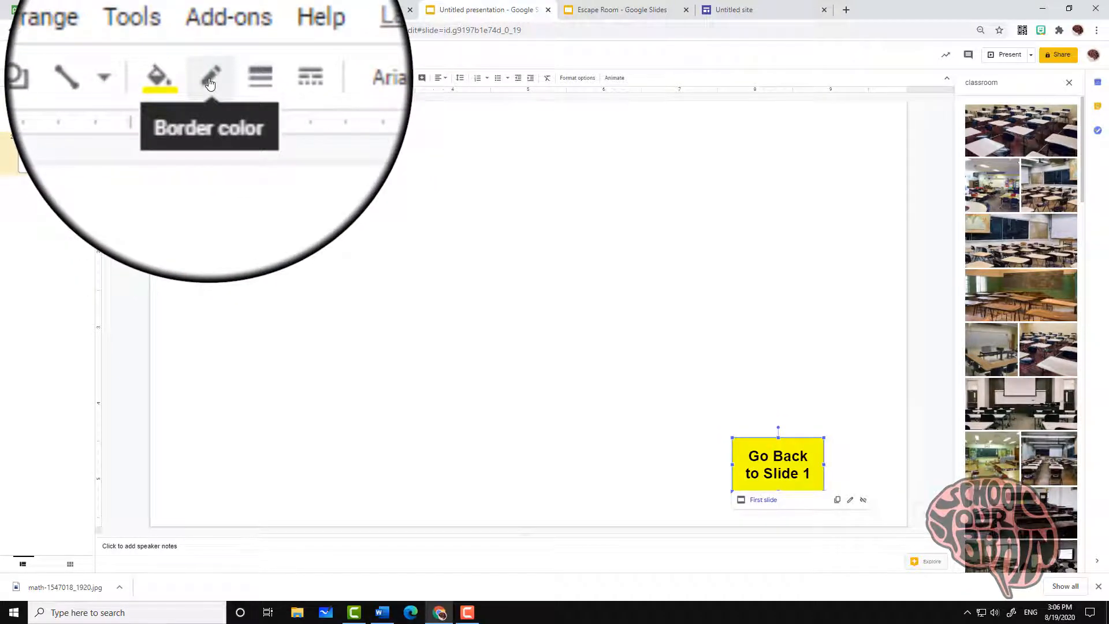
# Step: Give the "Go Back to Slide 1" box a black border with a weight of 4px
pyautogui.click(210, 84)
pyautogui.click(211, 115)
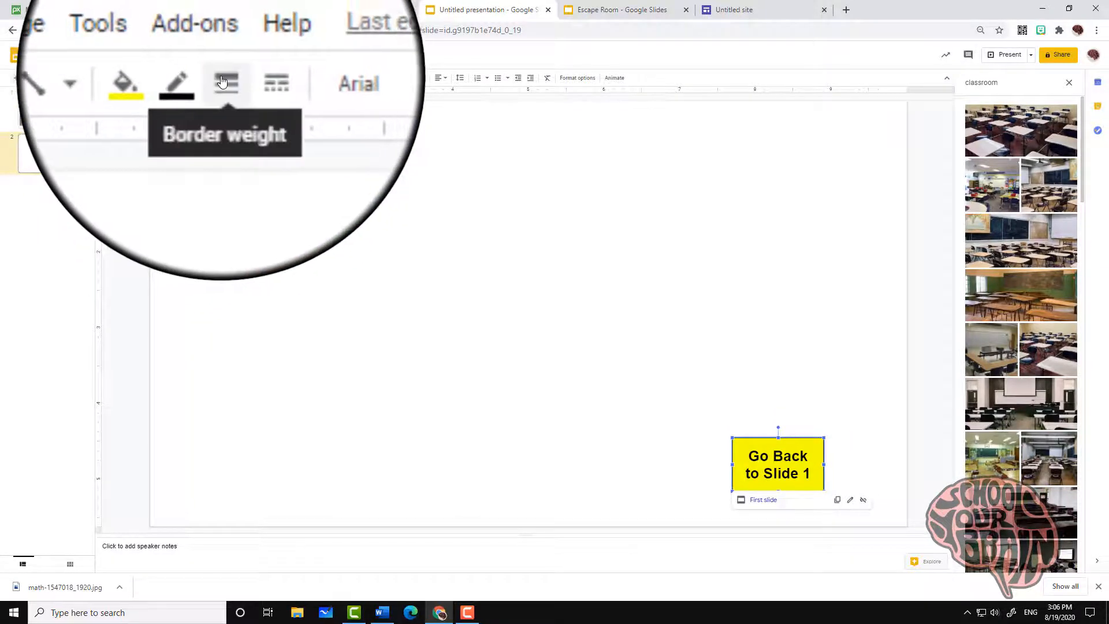
pyautogui.click(223, 83)
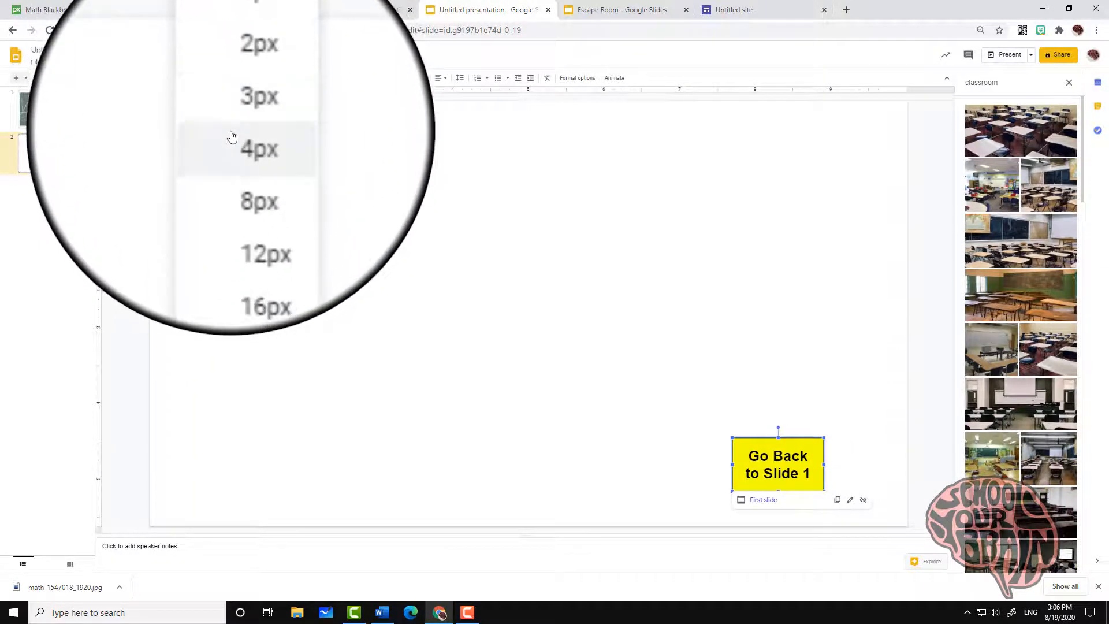
pyautogui.click(232, 136)
pyautogui.click(856, 453)
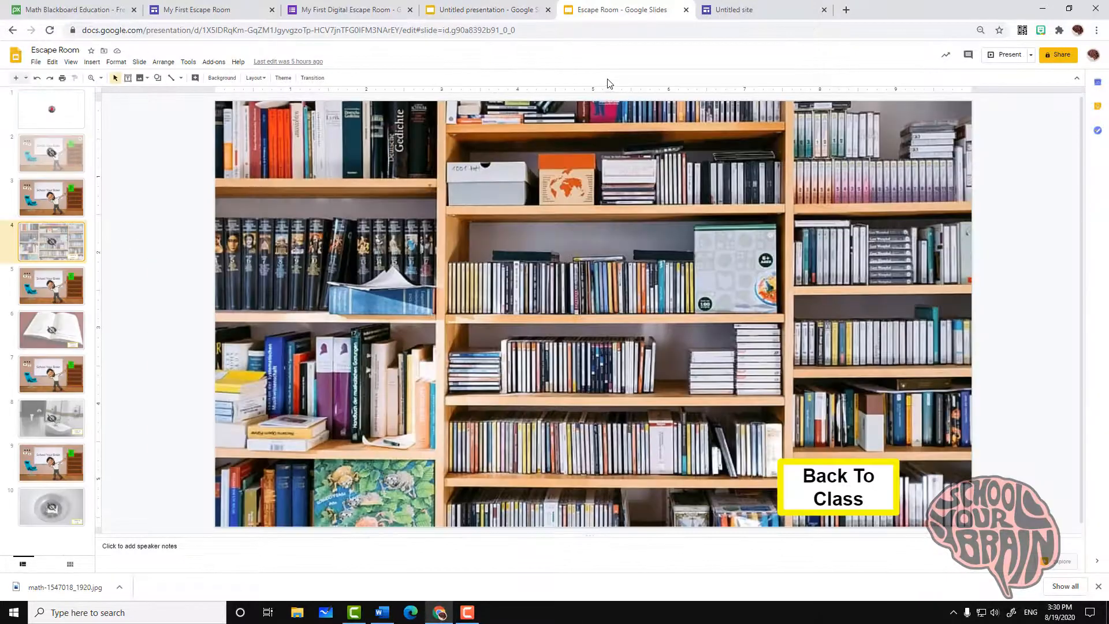
# Step: Switch to the untitled site, preview it and test the smiling face link in the embedded slide
pyautogui.click(760, 4)
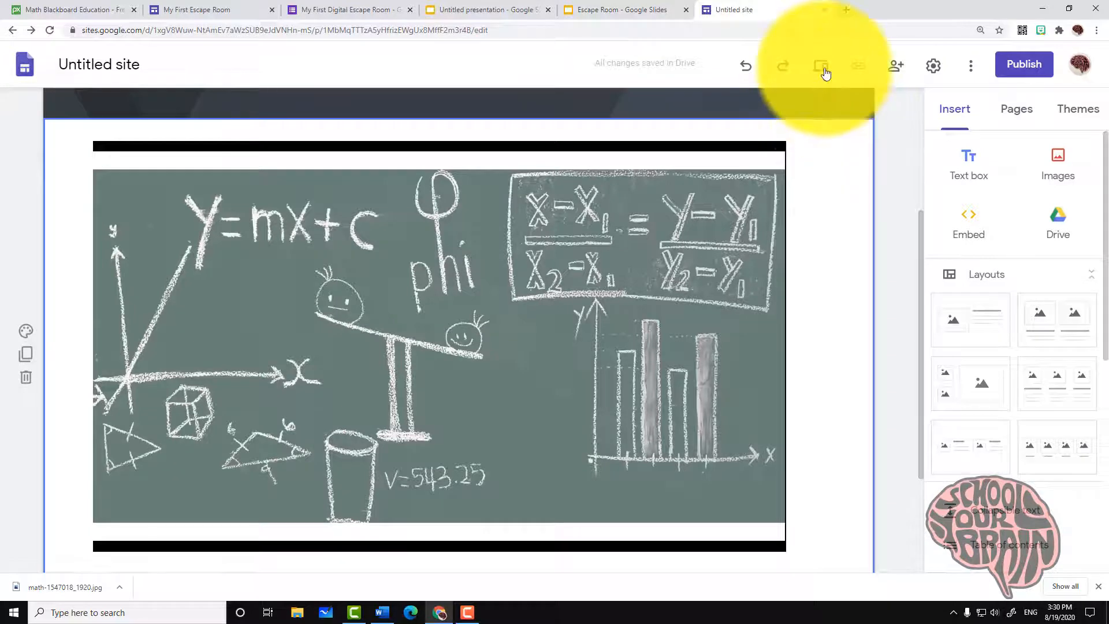
pyautogui.click(823, 68)
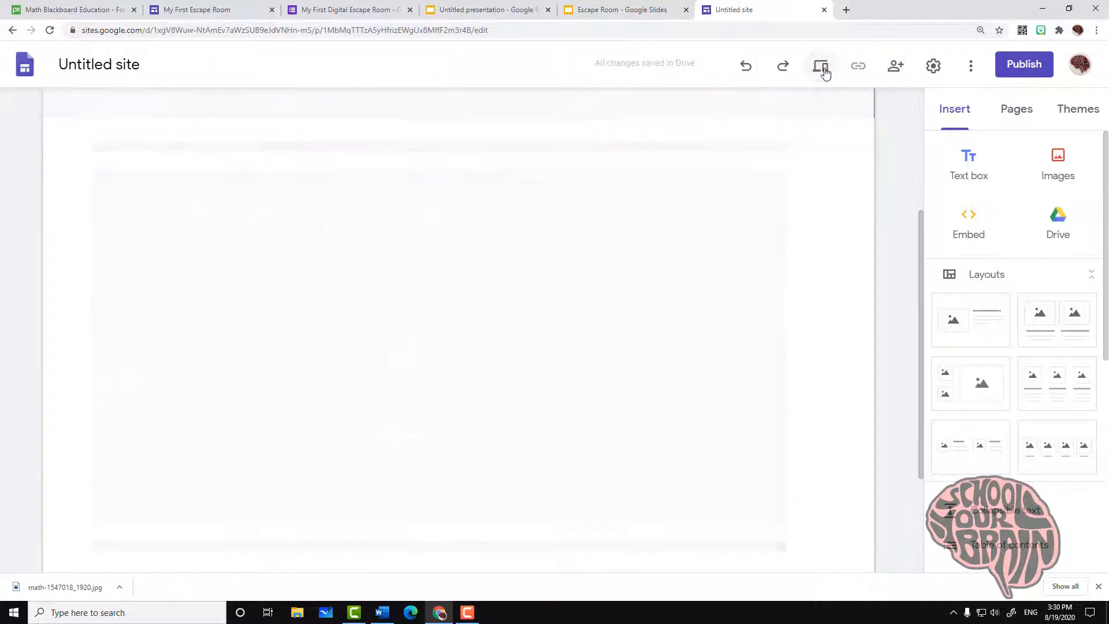
pyautogui.scroll(-4, 590, 424)
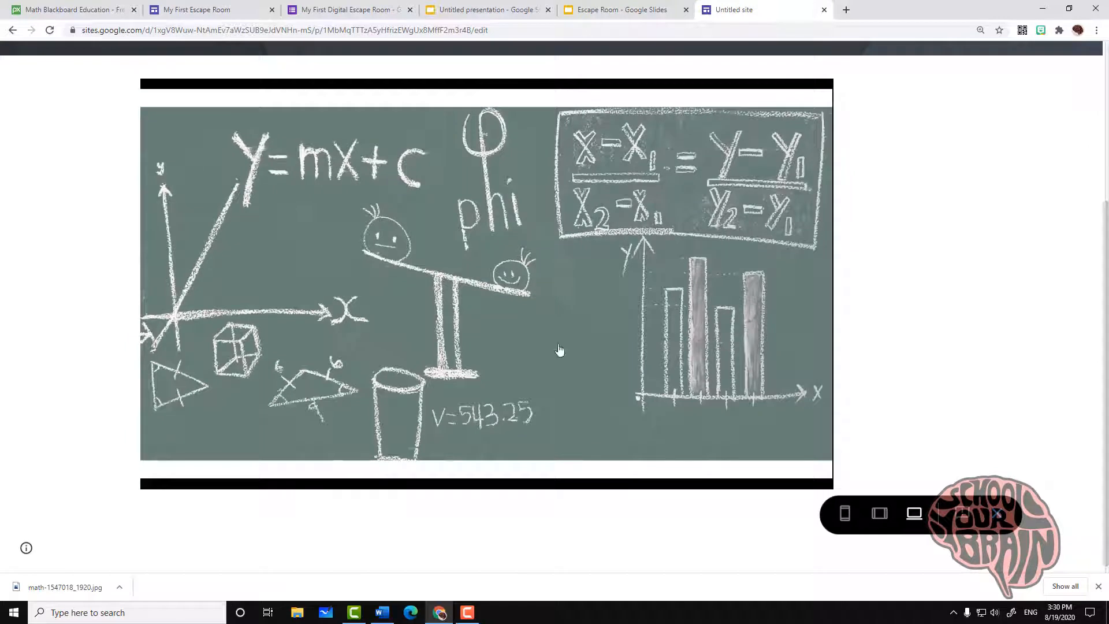
pyautogui.click(509, 276)
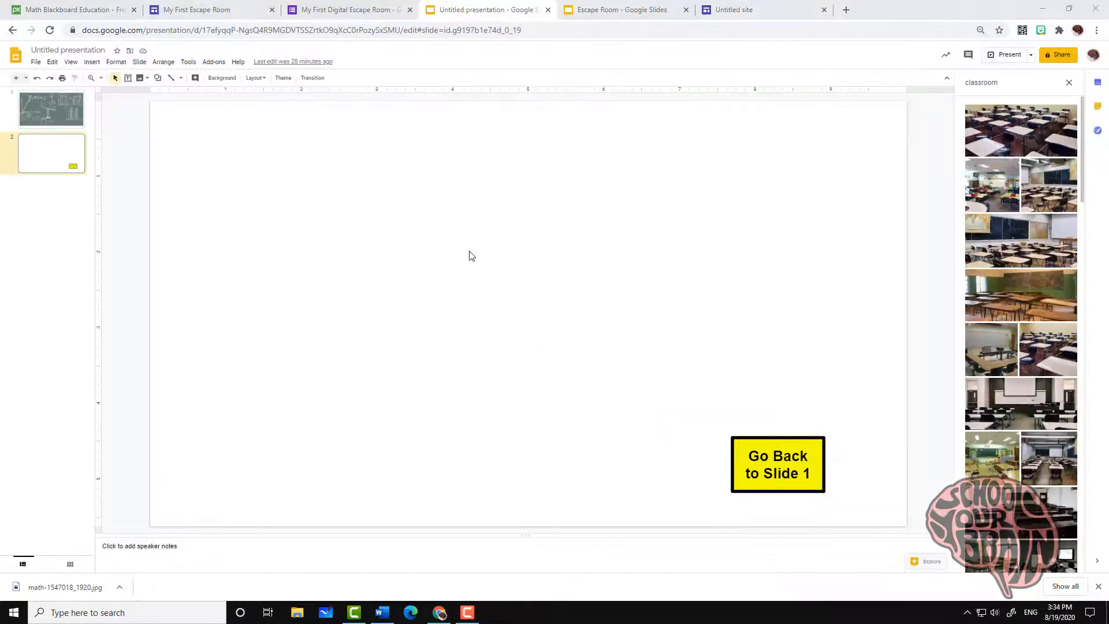
# Step: Add a text box reading "What is 2+ 2?" in the upper middle of slide 2 and shrink it to fit the text
pyautogui.click(128, 78)
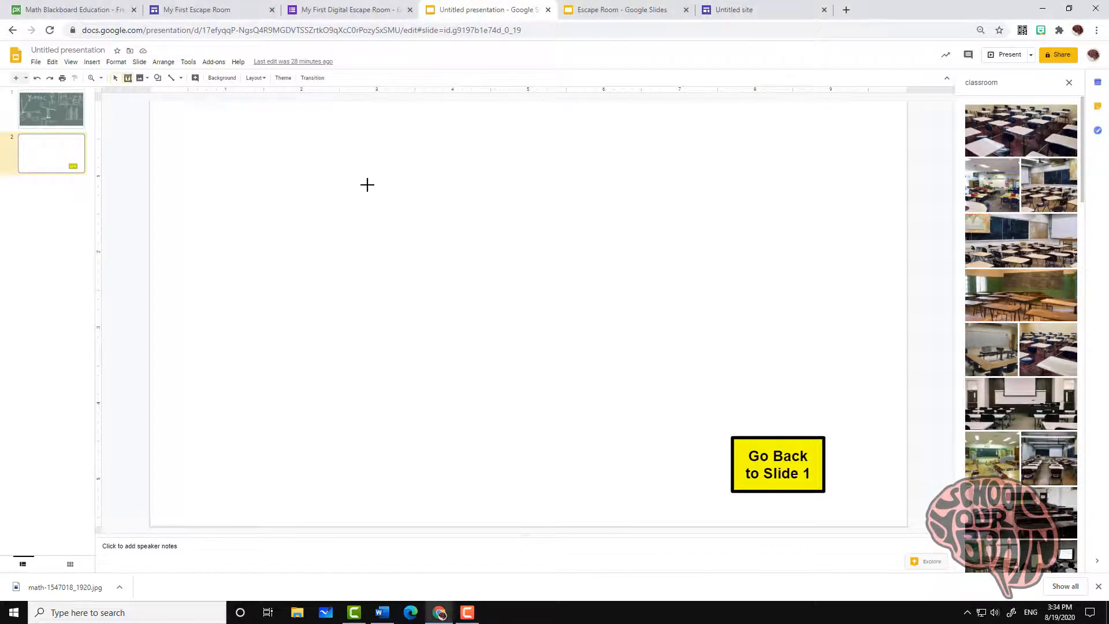
pyautogui.moveTo(368, 185); pyautogui.dragTo(649, 323)
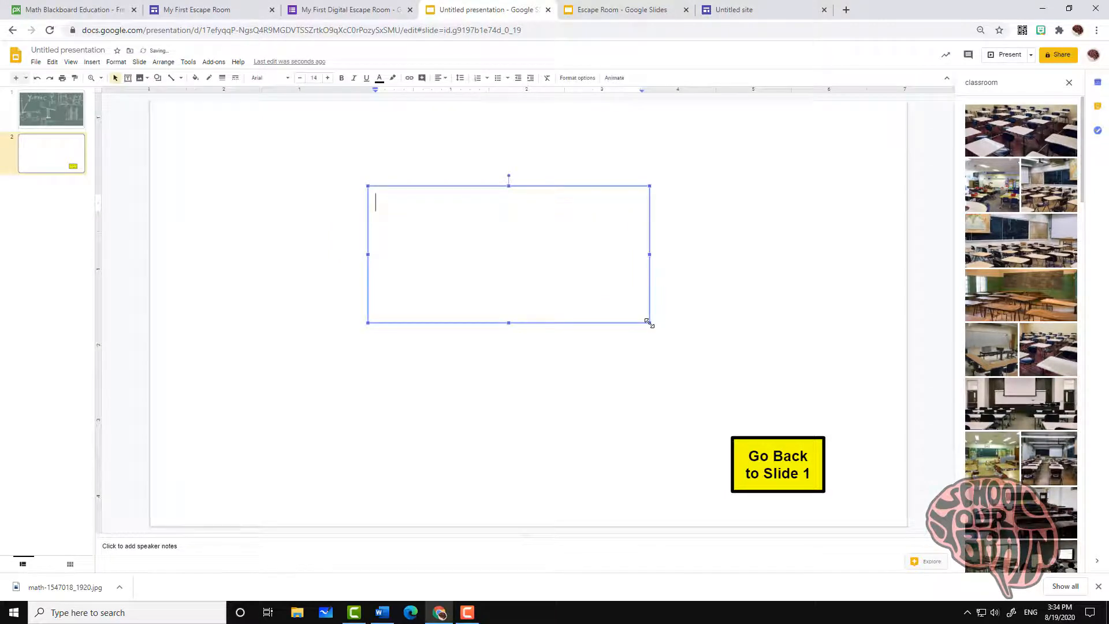
pyautogui.write('What is 2+ 2?')
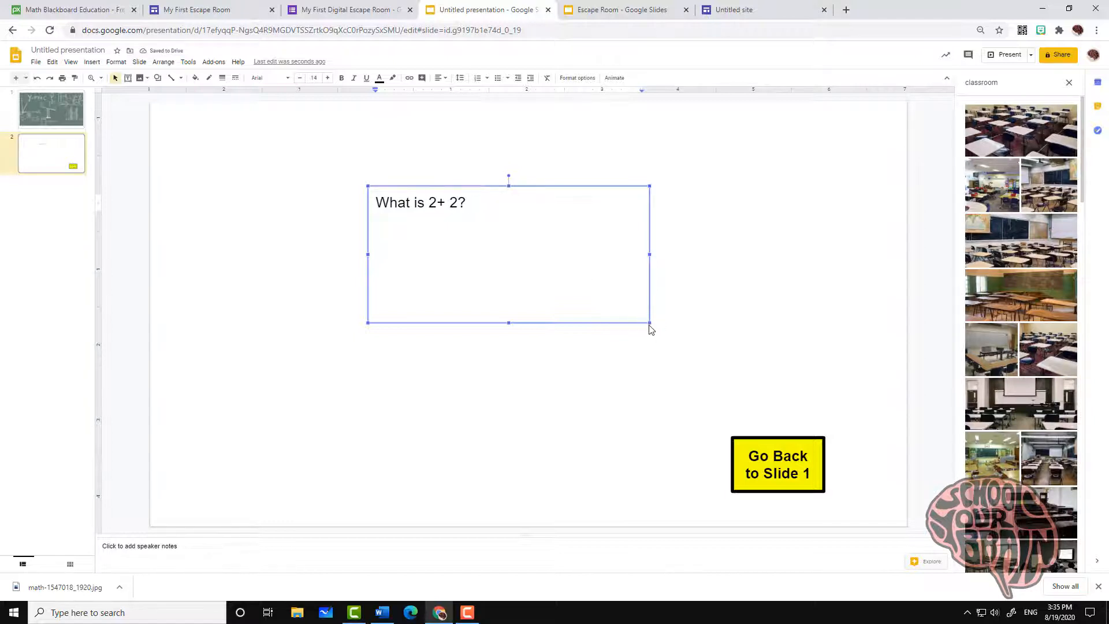
pyautogui.moveTo(650, 325); pyautogui.dragTo(478, 229)
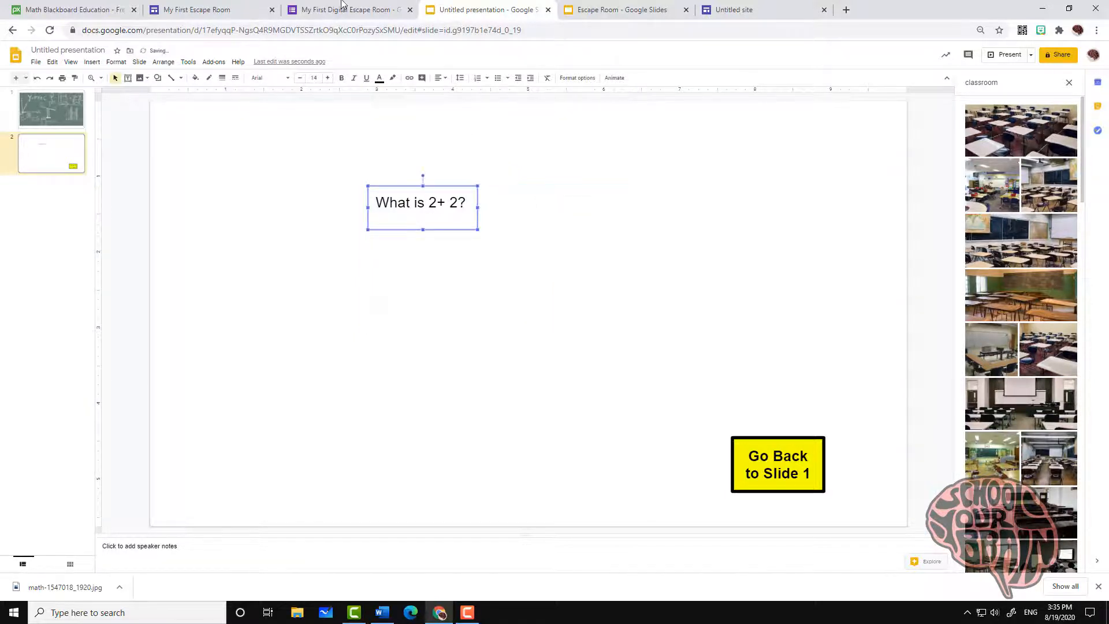
# Step: Follow the library pass and book links in the My First Escape Room preview to examine the question slide, and return to the untitled presentation
pyautogui.click(343, 7)
pyautogui.click(173, 7)
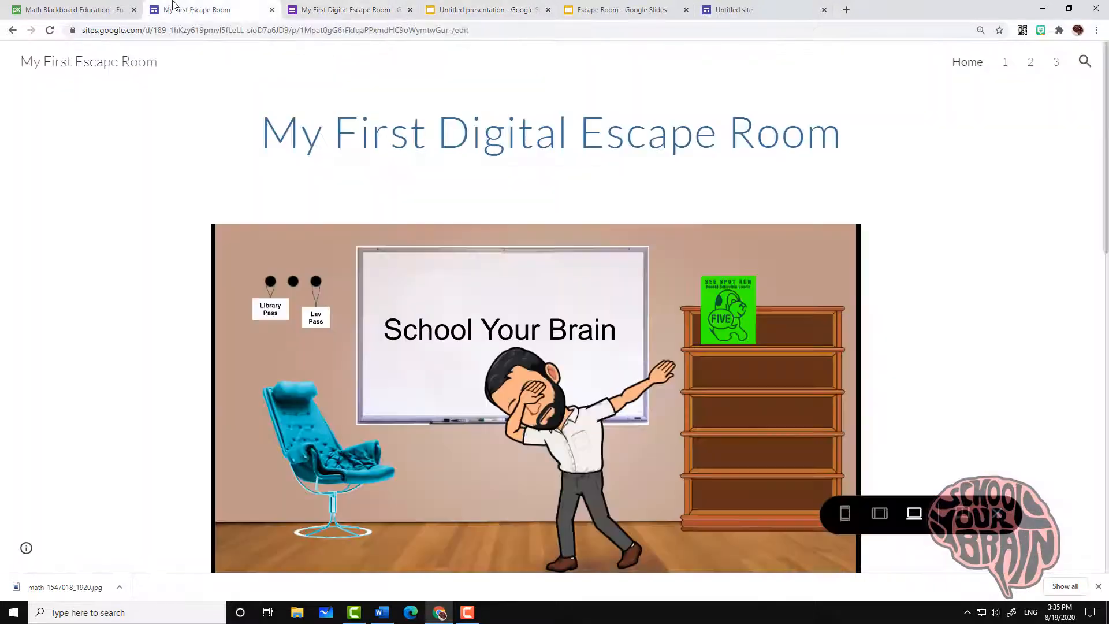
pyautogui.scroll(-2, 160, 266)
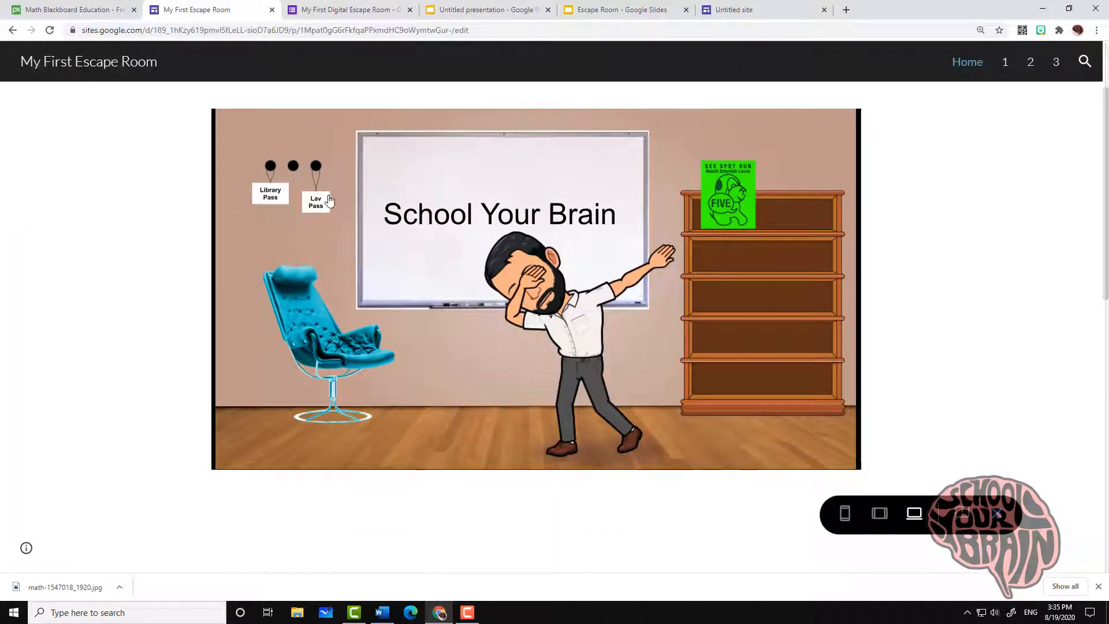
pyautogui.click(280, 197)
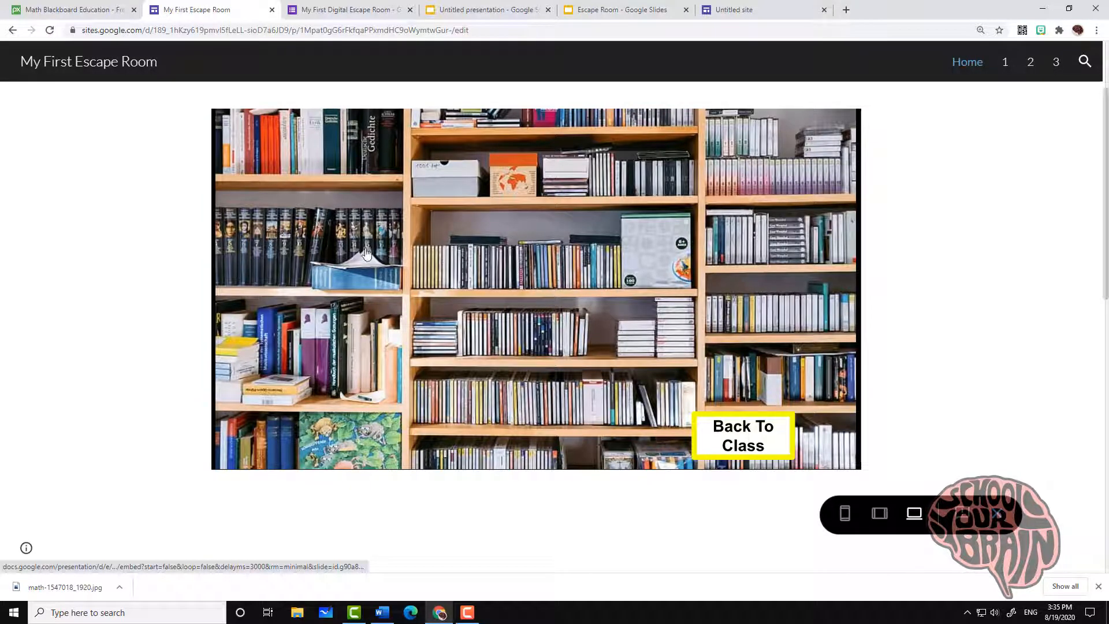
pyautogui.click(344, 249)
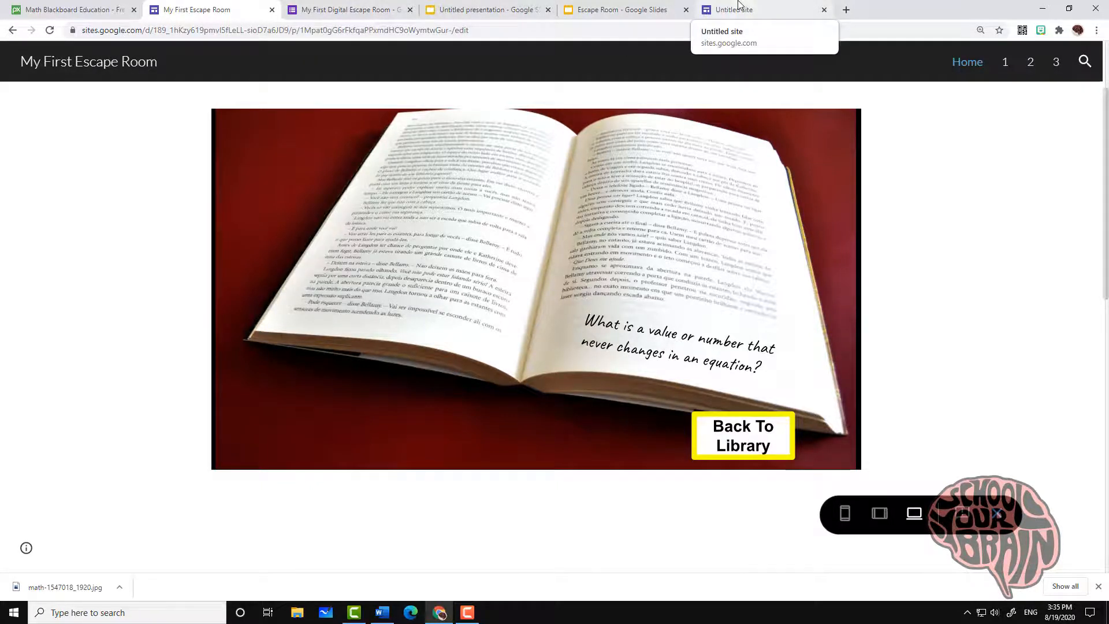
pyautogui.click(633, 7)
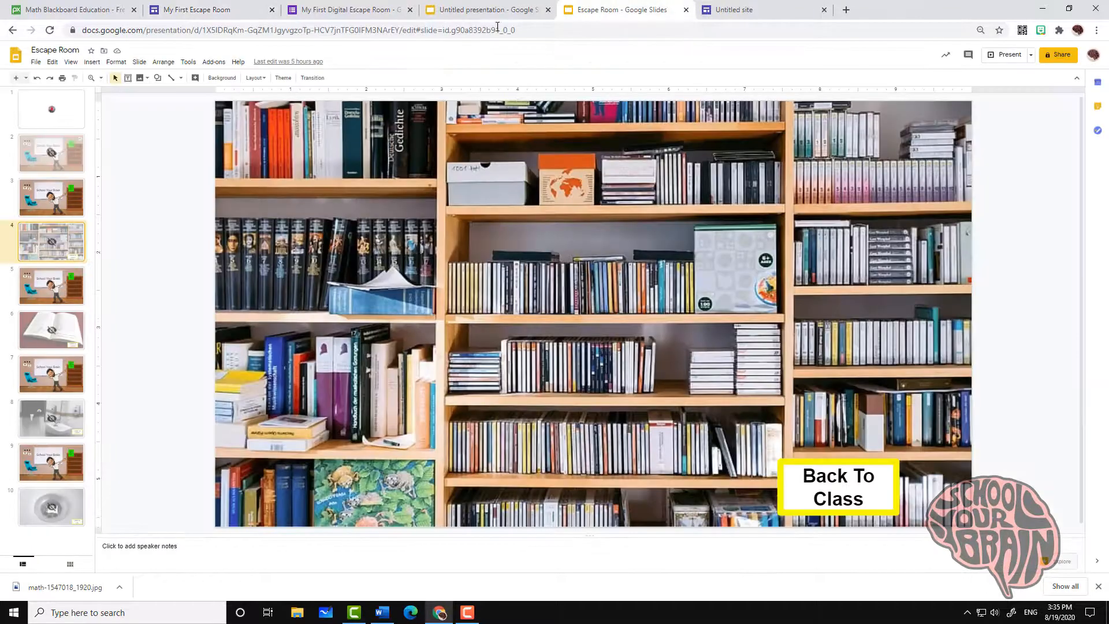
pyautogui.click(499, 4)
pyautogui.click(500, 310)
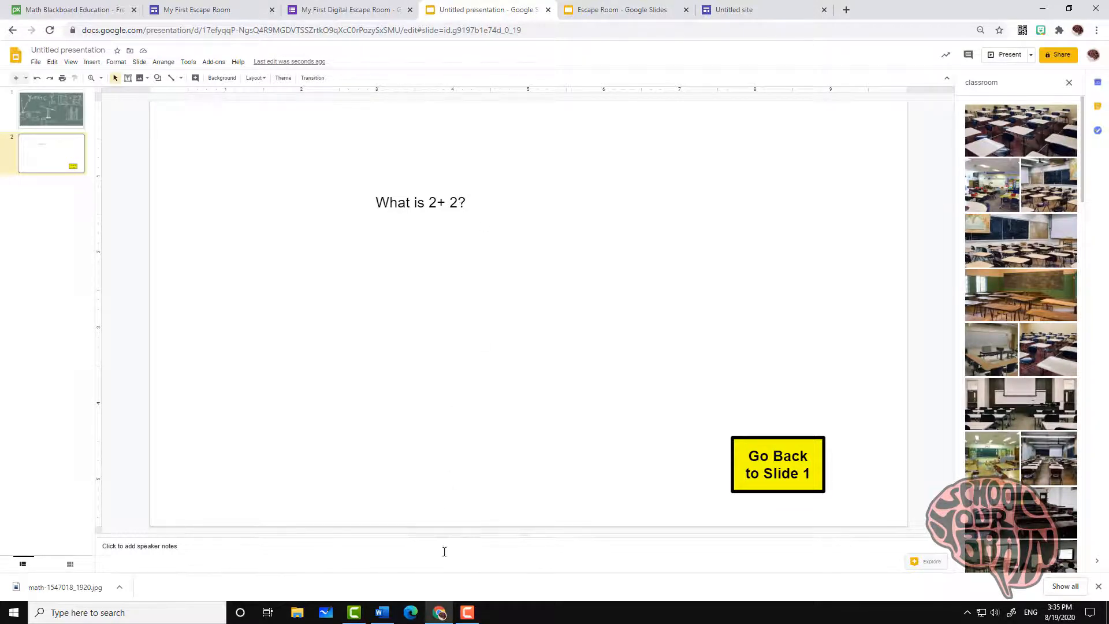
# Step: Correct the spacing around the plus sign so the question on slide 2 reads "What is 2 + 2?"
pyautogui.moveTo(471, 610)
pyautogui.click(450, 211)
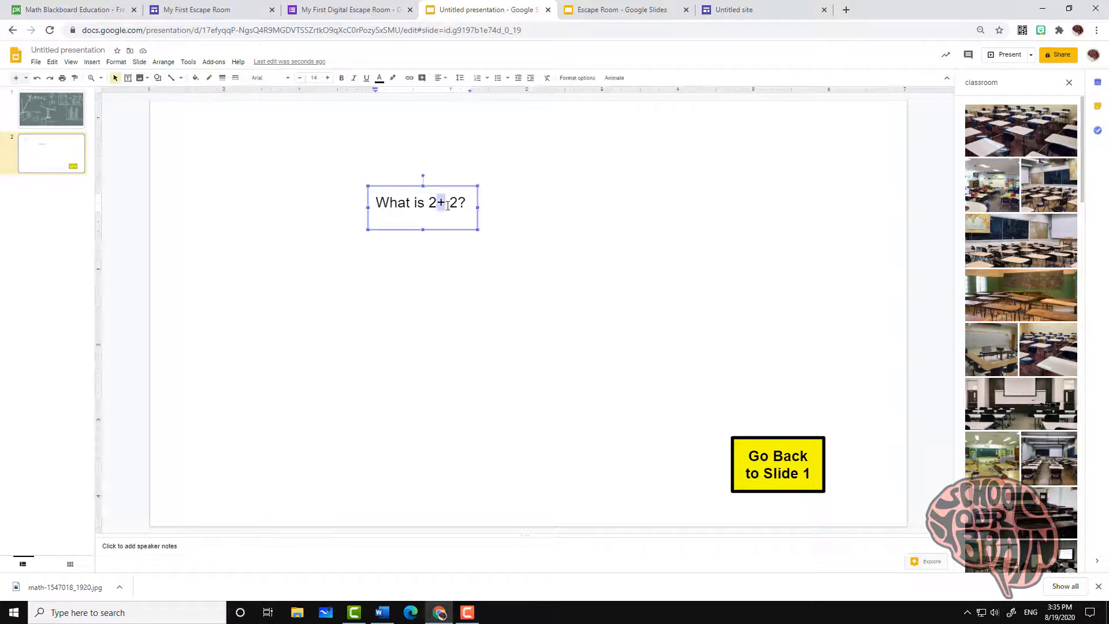
pyautogui.press('BackSpace')
pyautogui.write('+')
pyautogui.click(507, 215)
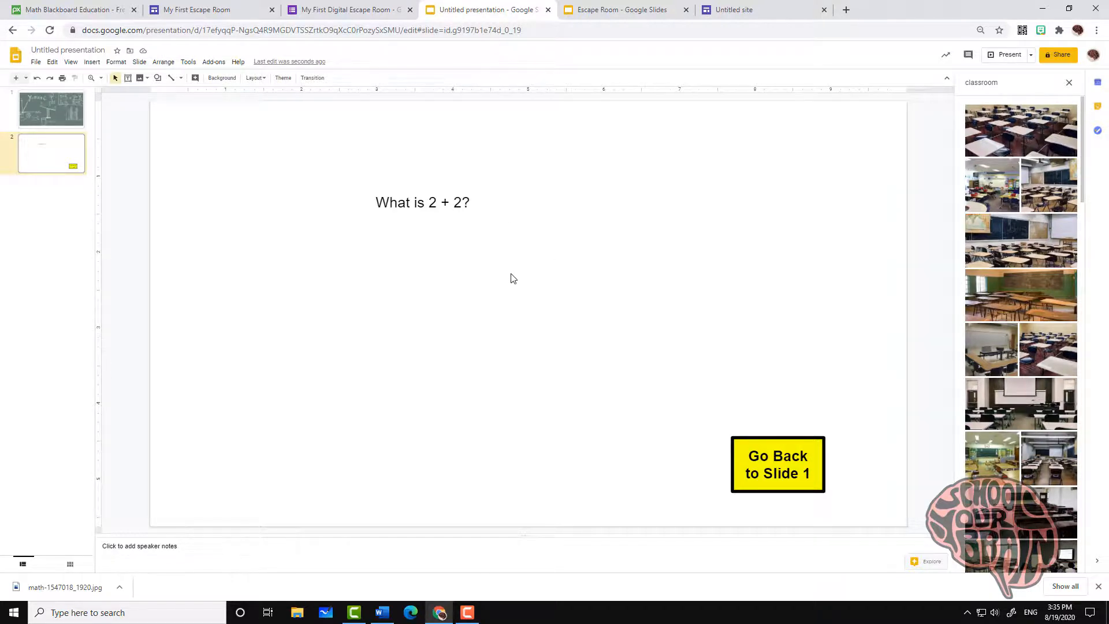
pyautogui.tripleClick(383, 202)
pyautogui.click(446, 322)
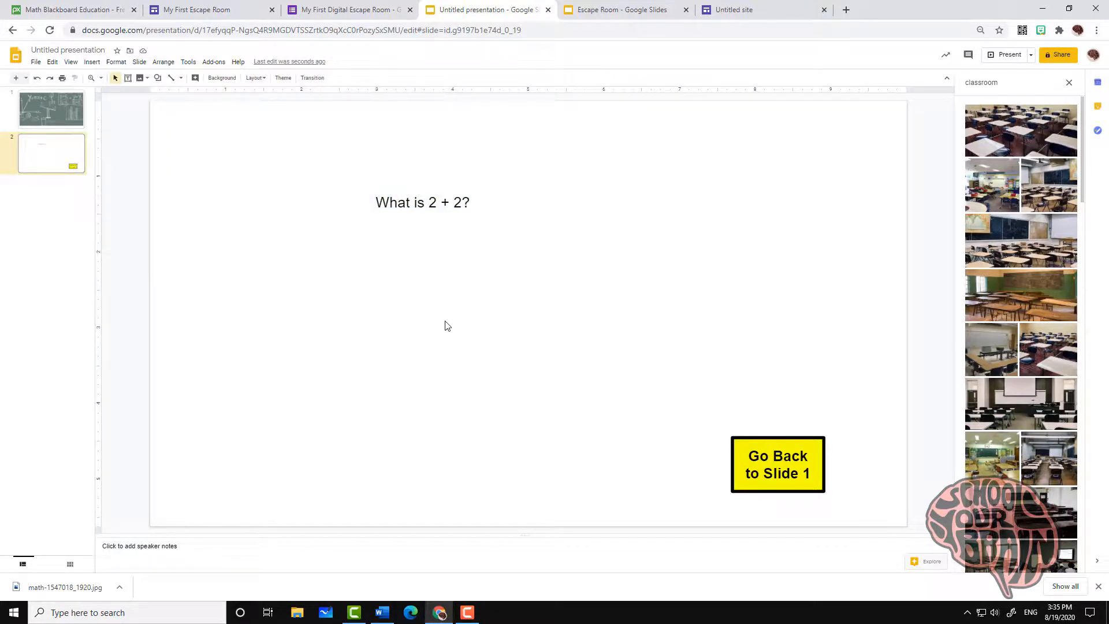